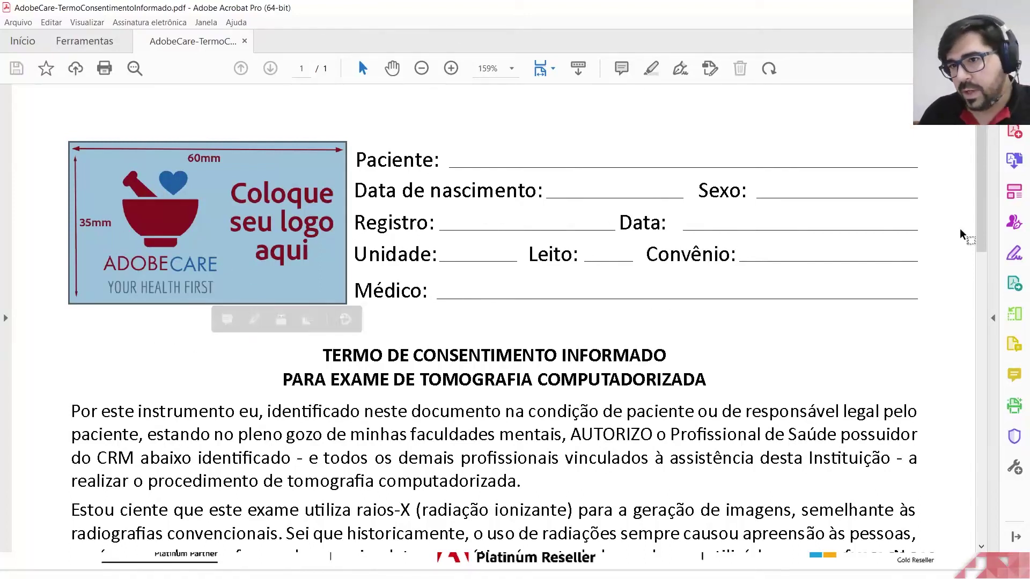
From the Ferramentas tools, launch Solicitar assinaturas eletrônicas for the consent form.
left_click(83, 45)
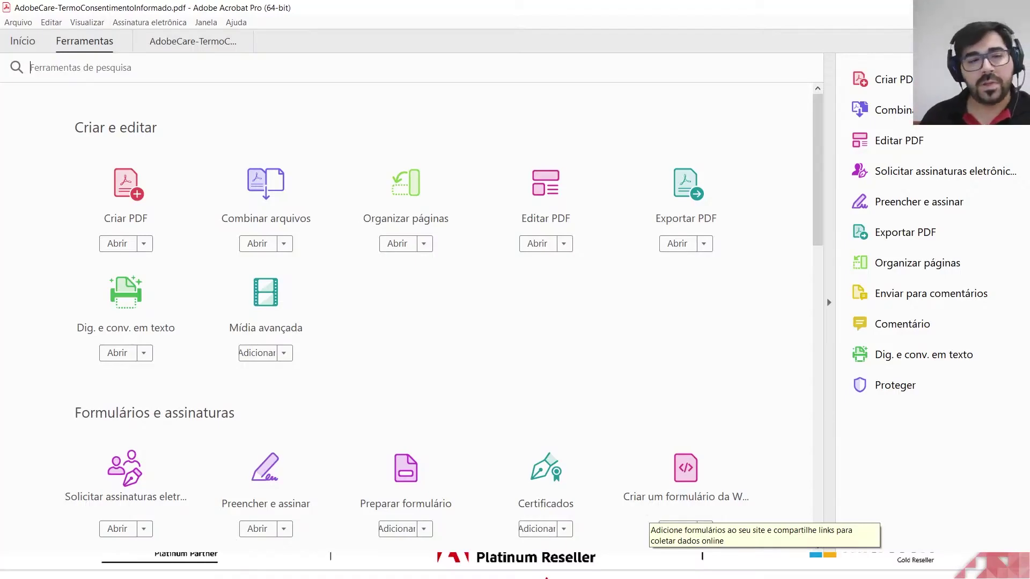
left_click(178, 43)
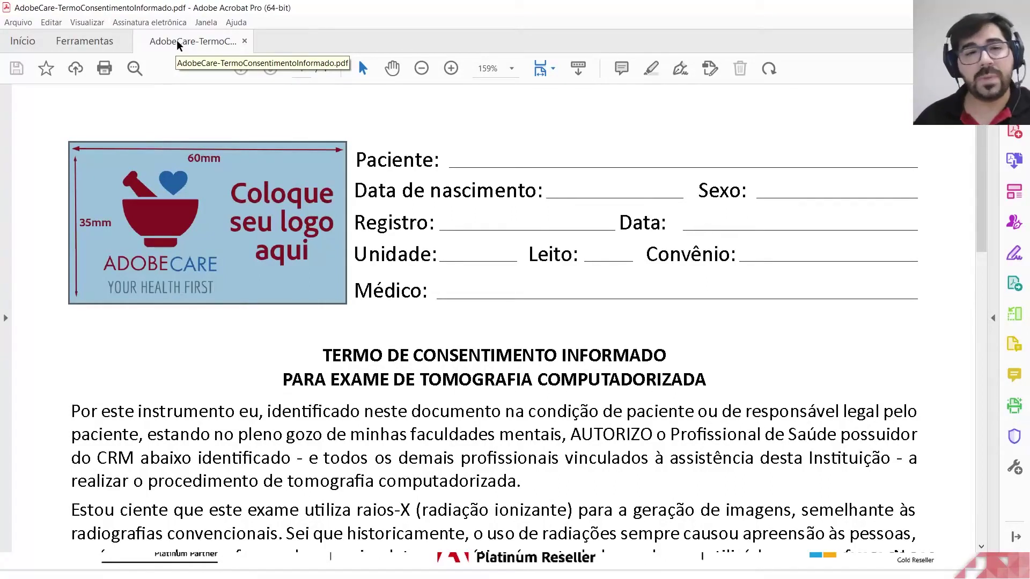
left_click(84, 43)
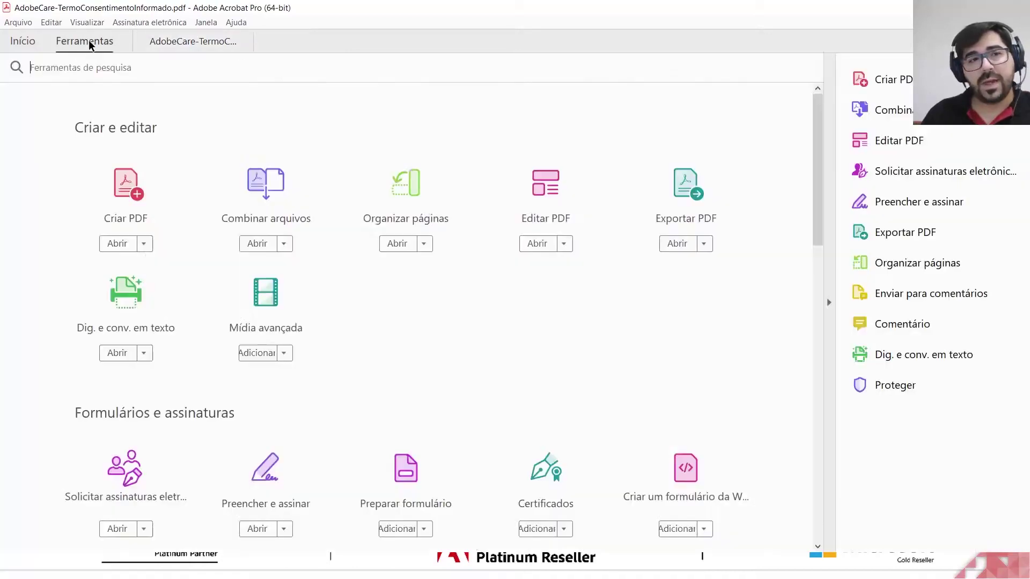
left_click(132, 485)
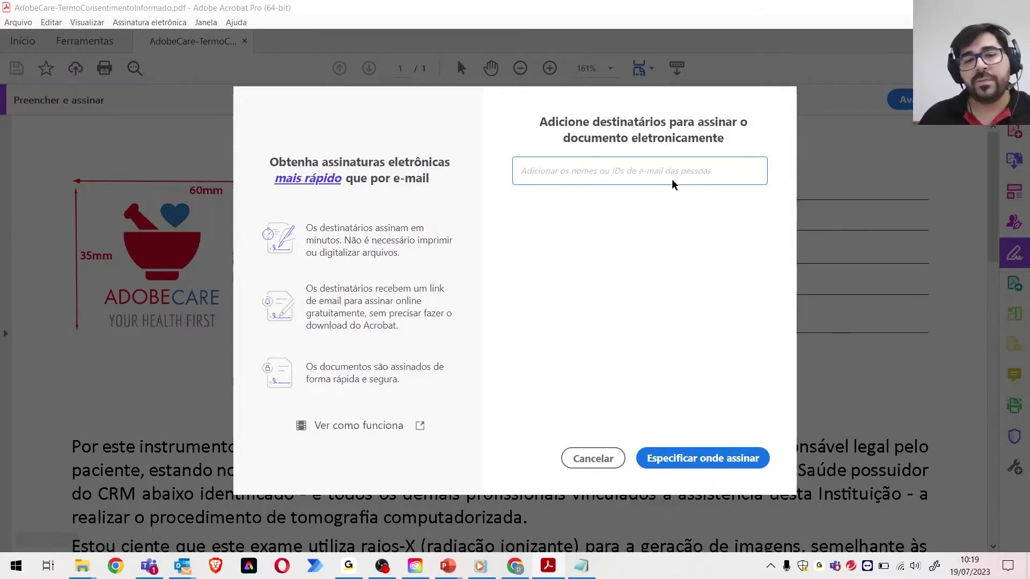
Add the first signer's e-mail address as recipient, then expand Mais opções for the full form.
left_click(547, 176)
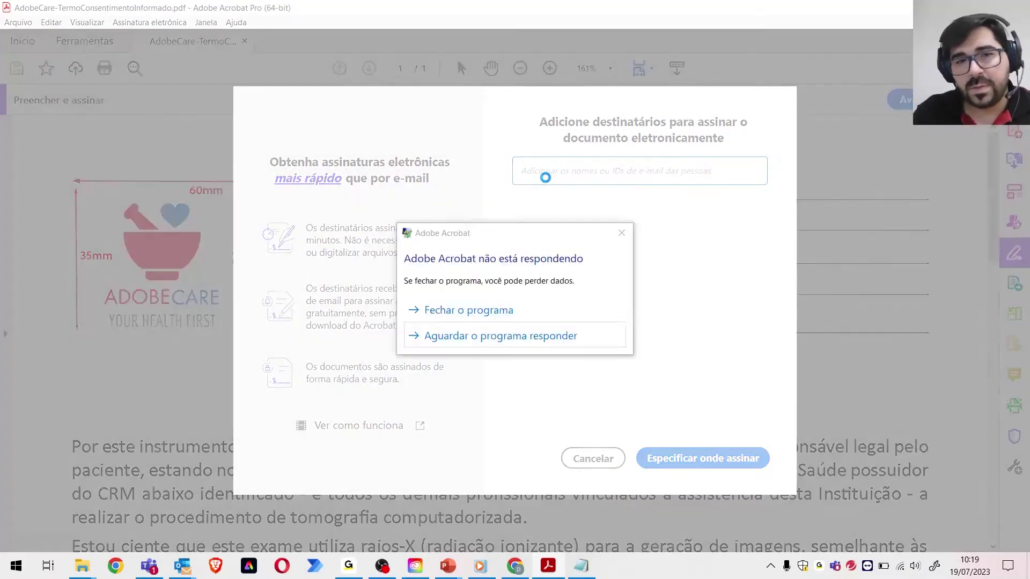
left_click(500, 335)
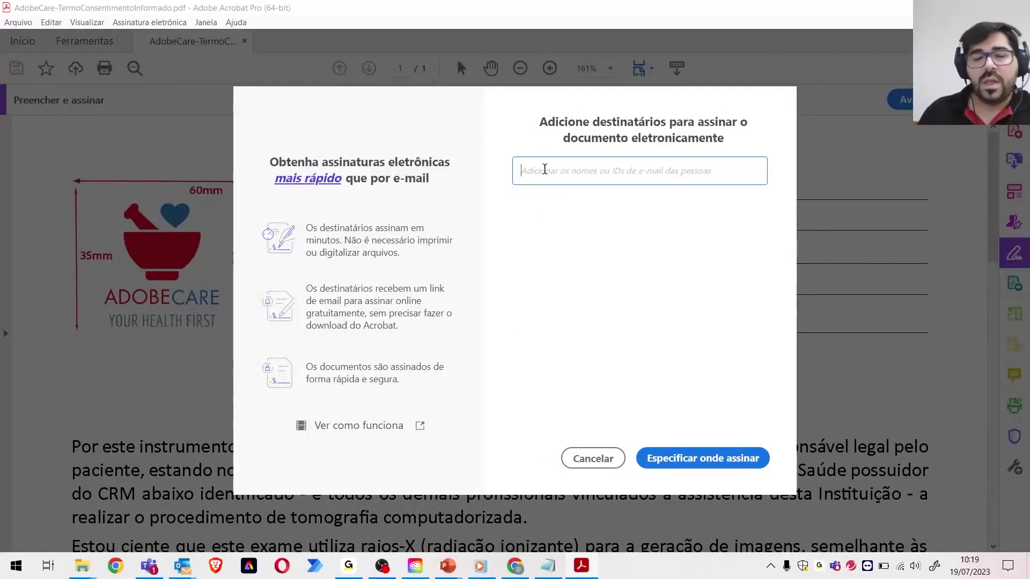
type("douglas")
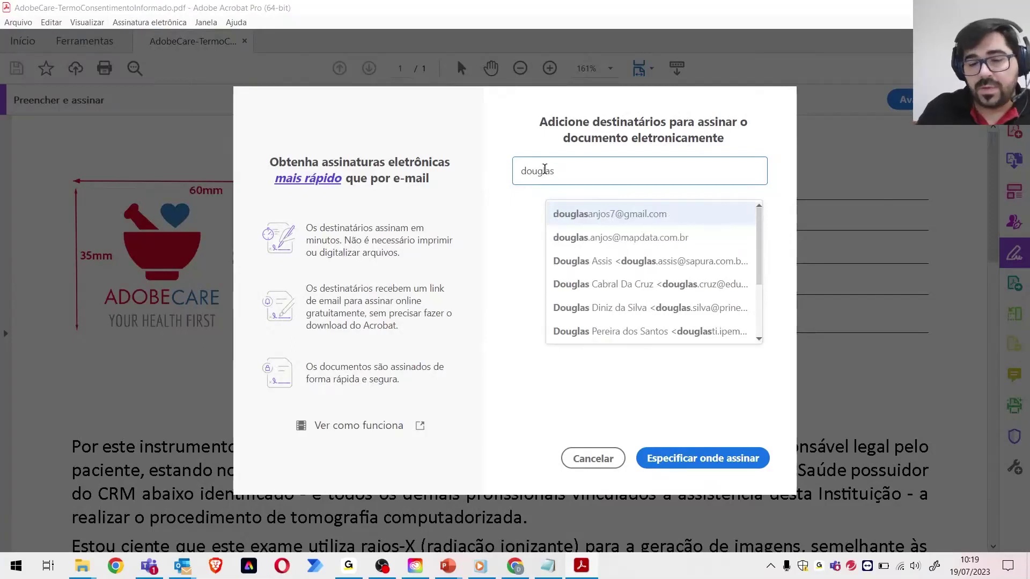
key("BackSpace")
key("BackSpace")
key("BackSpace")
key("BackSpace")
key("BackSpace")
key("BackSpace")
key("BackSpace")
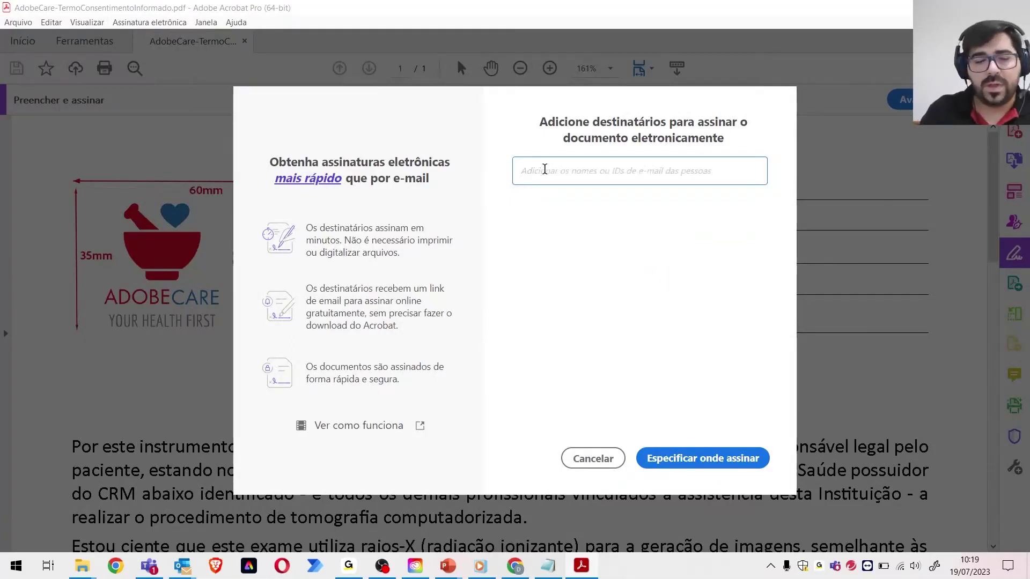
type("adobeload")
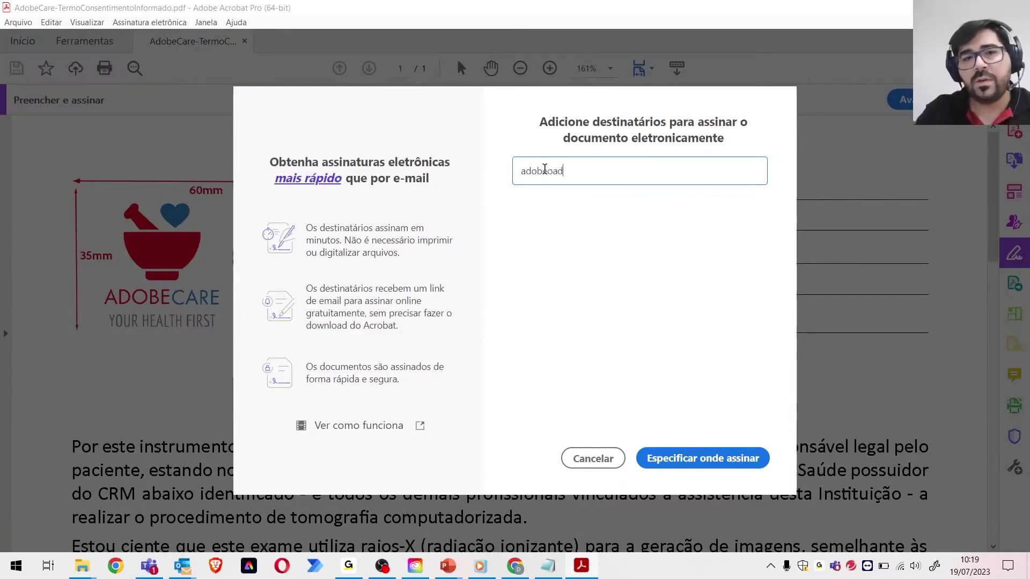
key("BackSpace")
key("BackSpace")
key("BackSpace")
key("BackSpace")
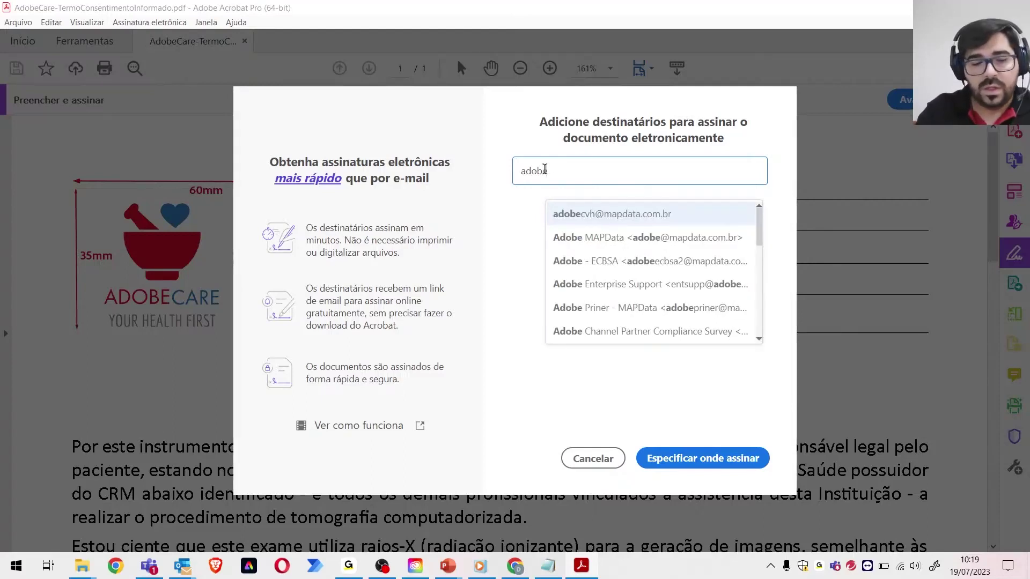
type("certi")
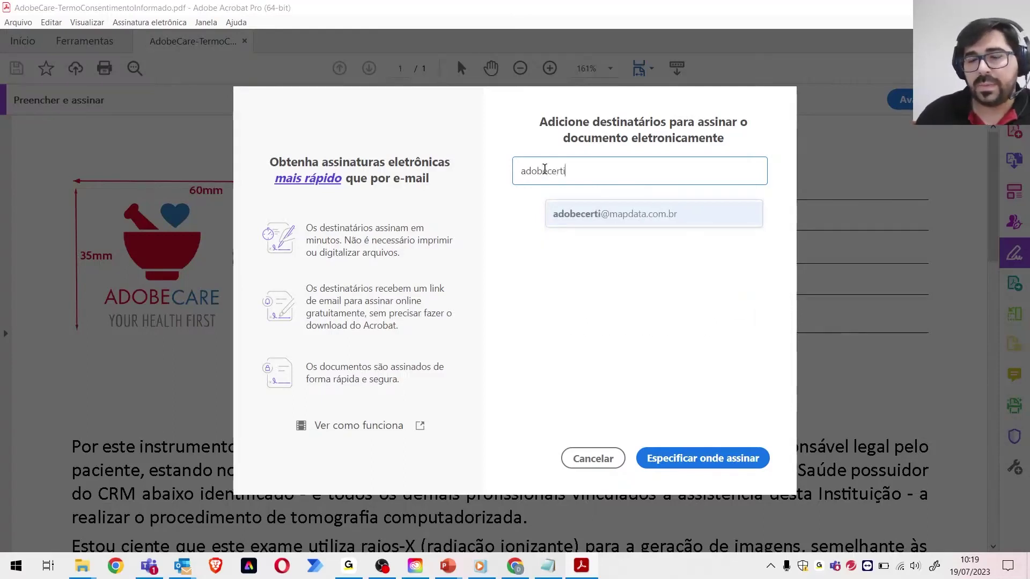
key("Return")
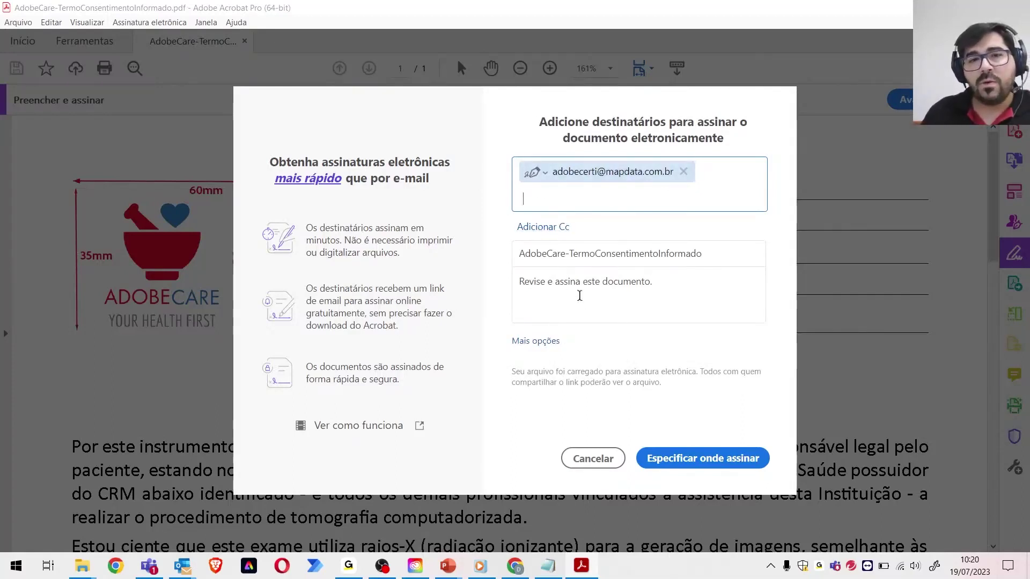
left_click(551, 252)
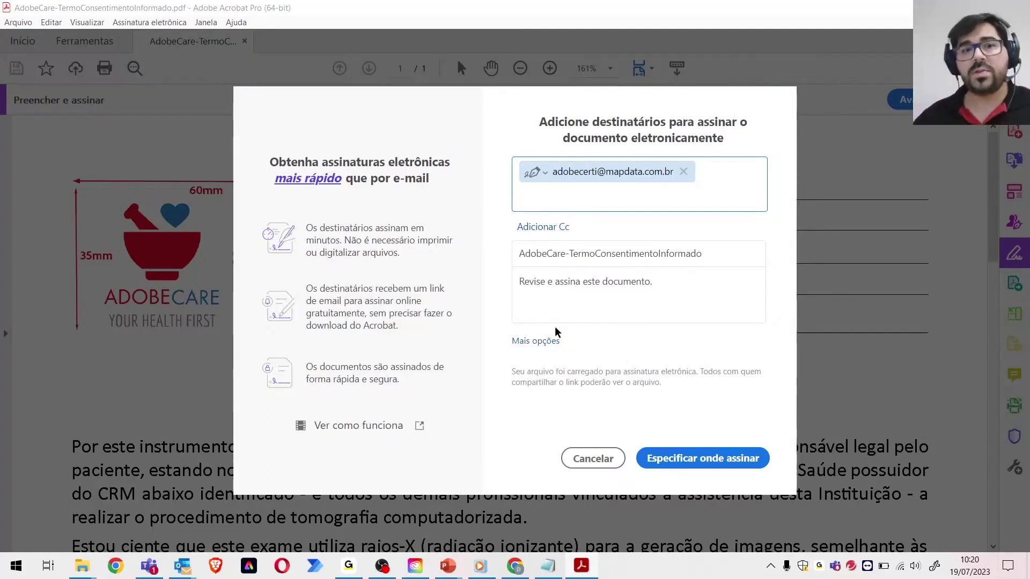
left_click(538, 342)
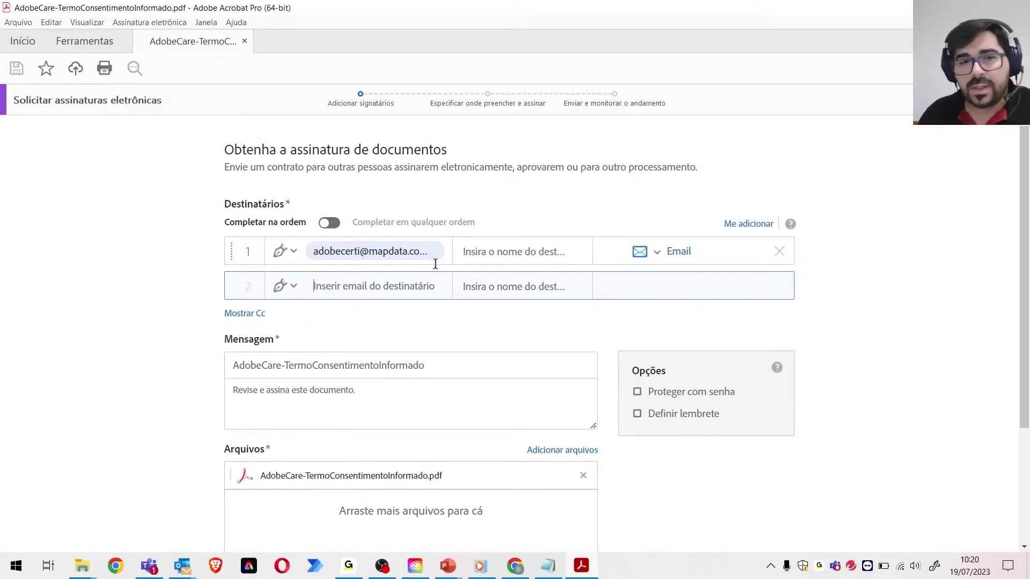
Enter the first recipient's full name and add the second and third recipients' e-mail addresses.
left_click(465, 252)
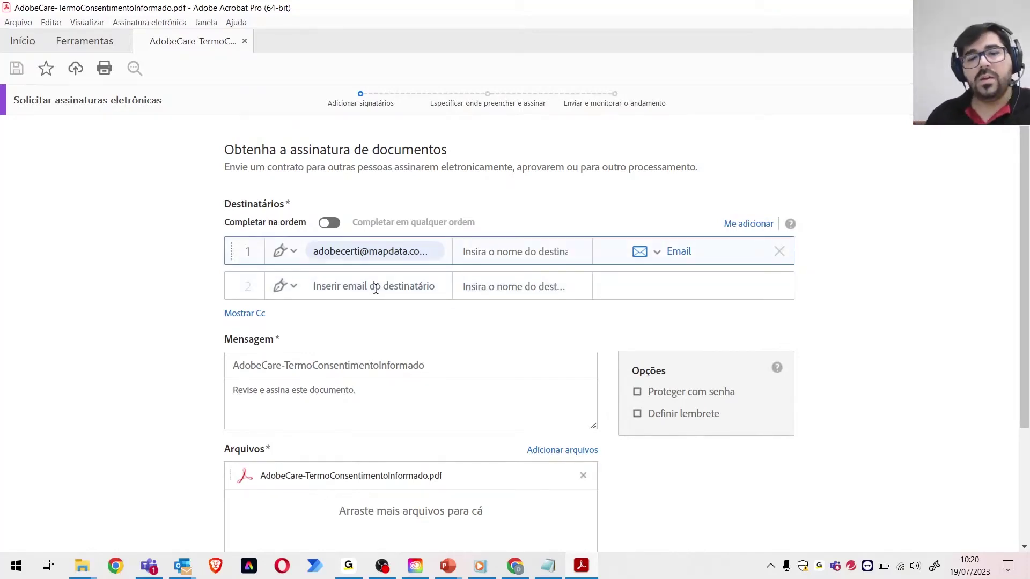
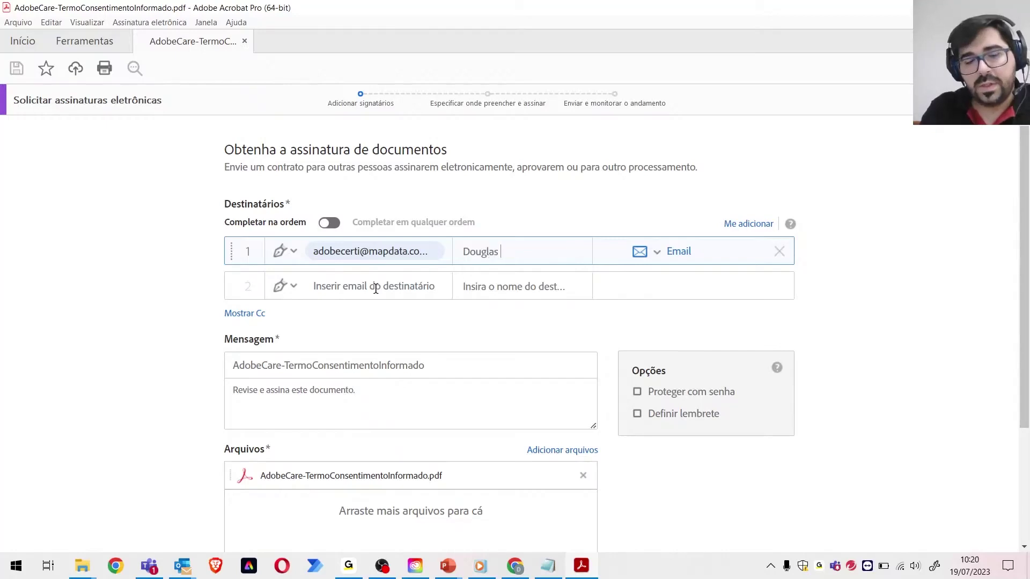
left_click(376, 288)
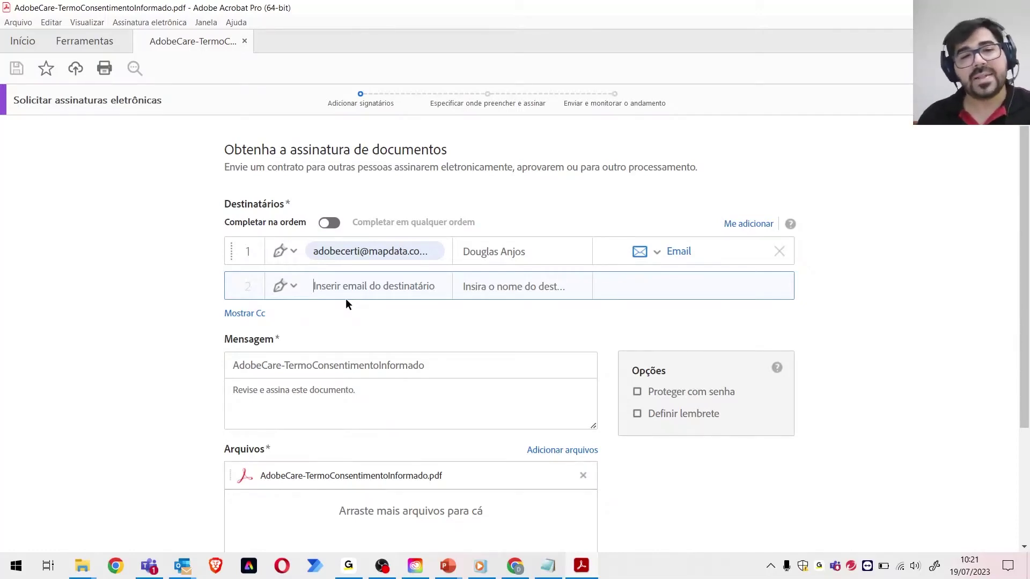
left_click(210, 305)
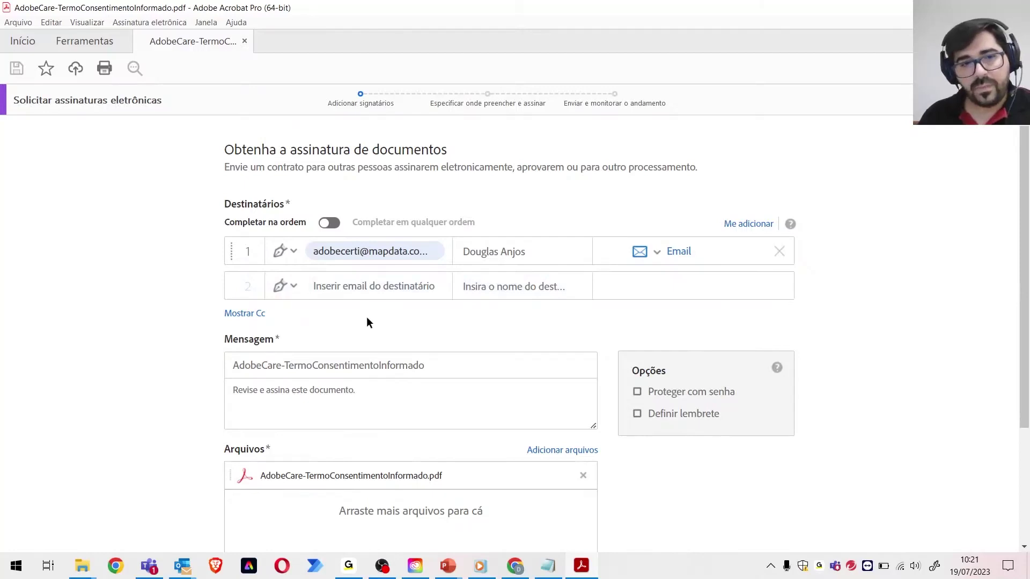
left_click(333, 285)
type("adobe")
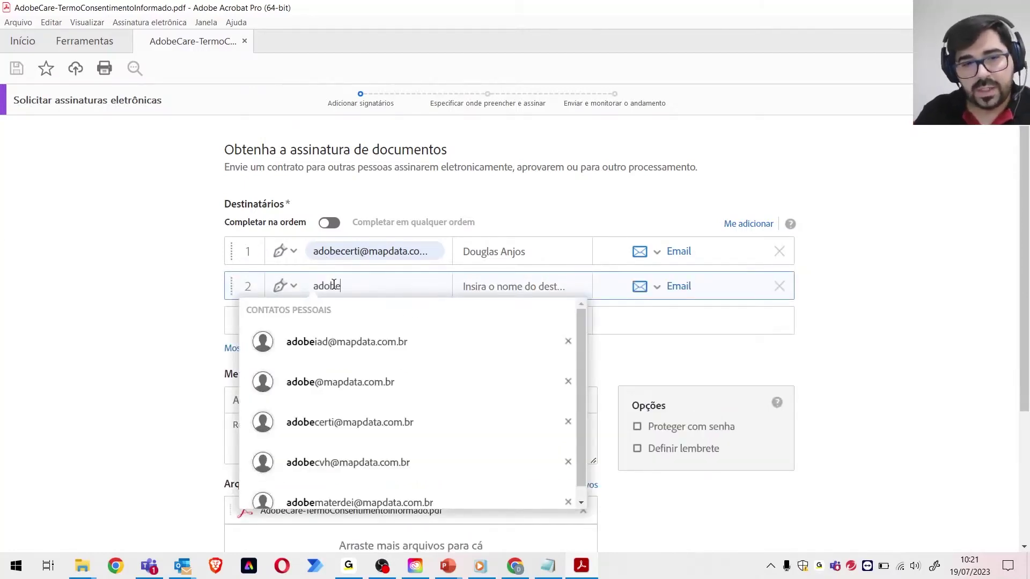
type("cvh")
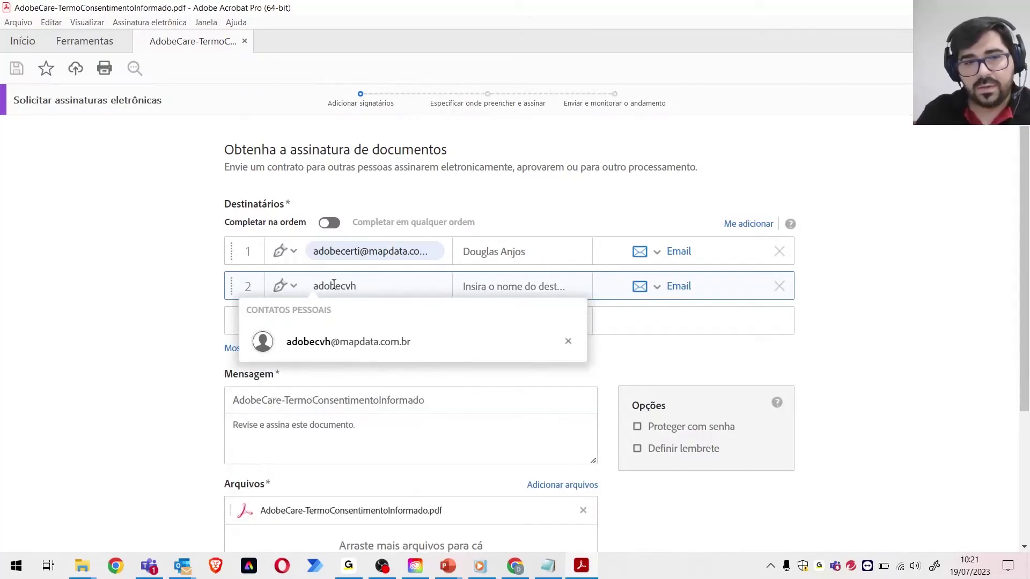
key("Return")
left_click(334, 284)
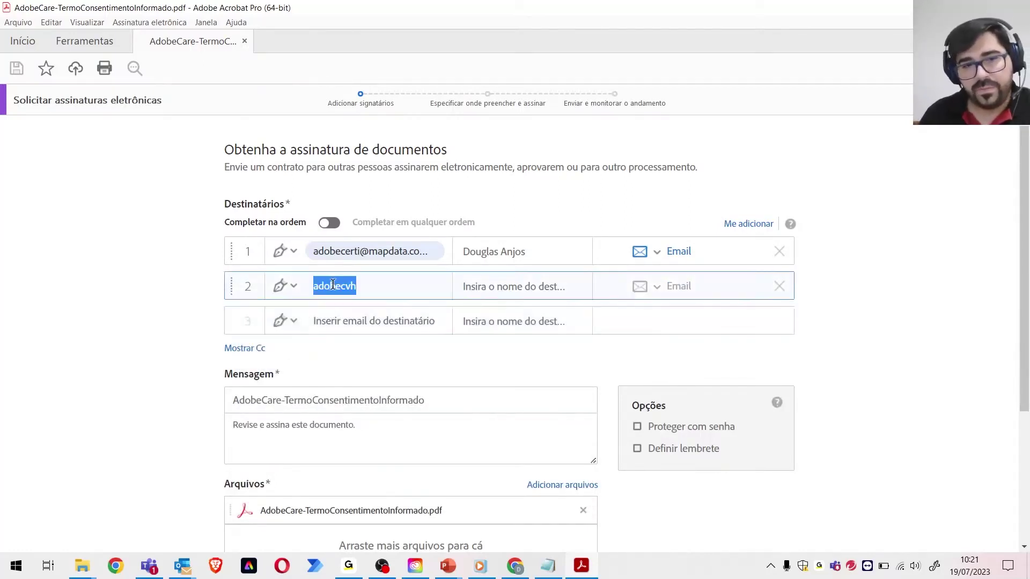
left_click(396, 290)
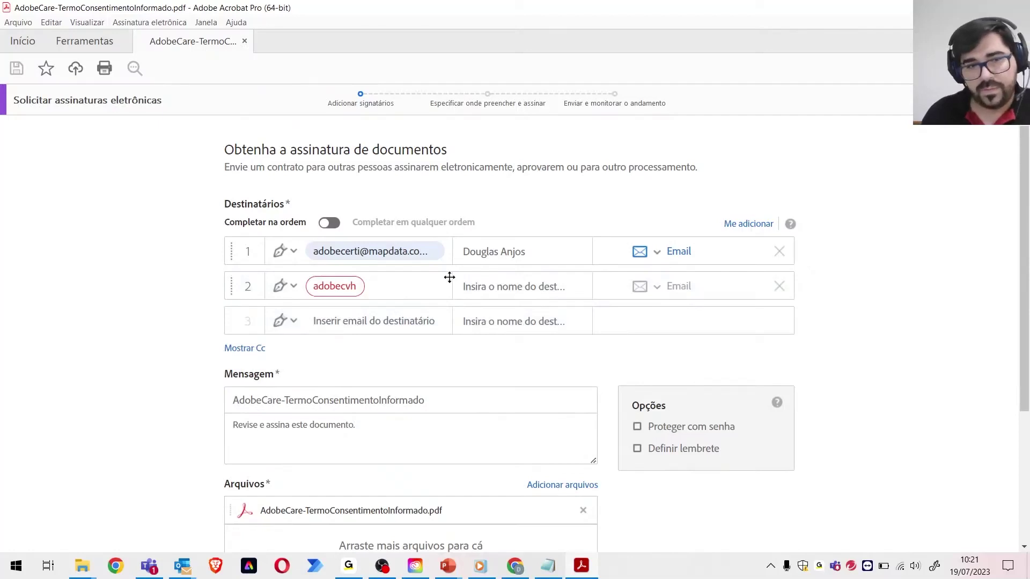
left_click(380, 287)
left_click(381, 287)
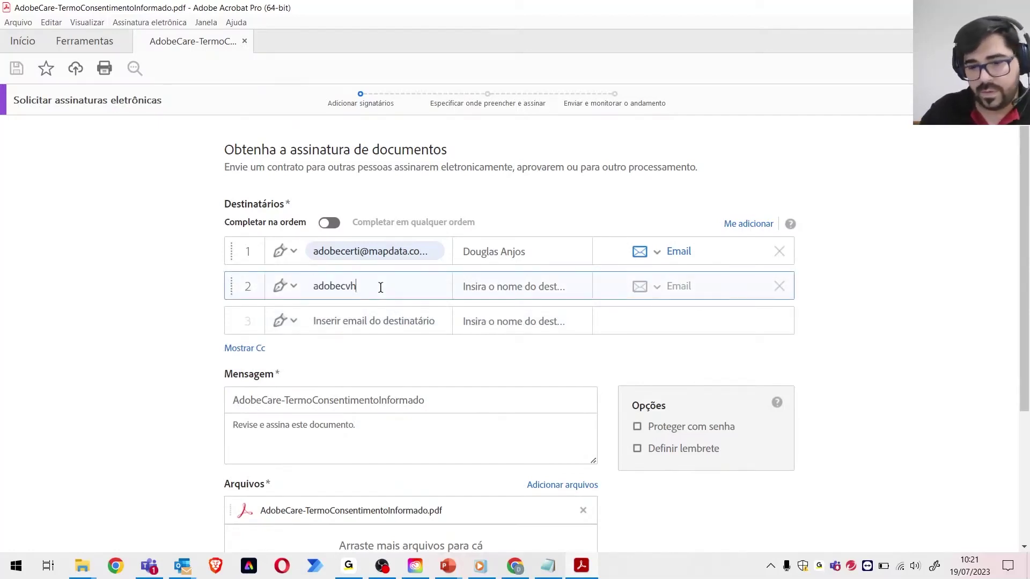
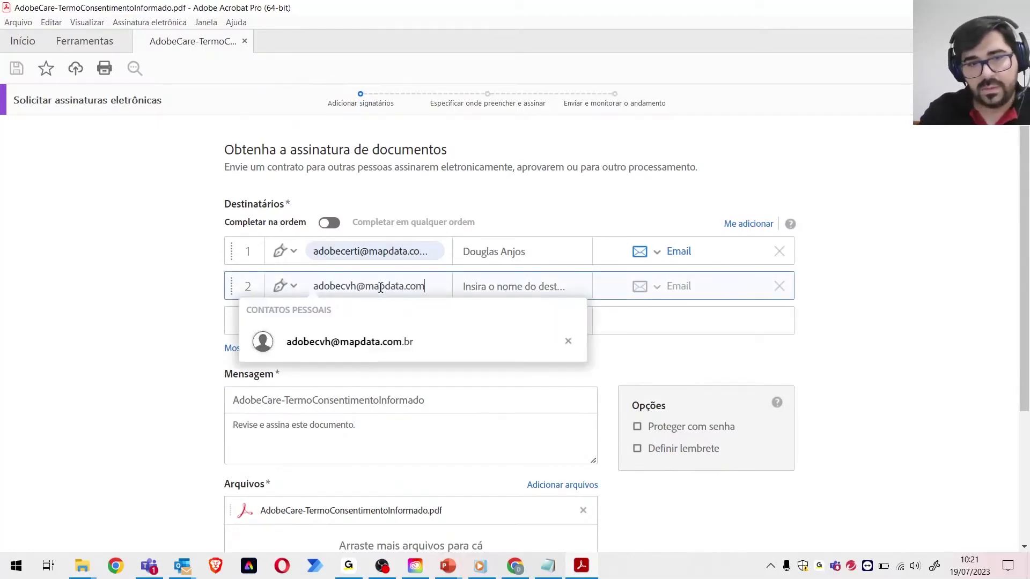
left_click(405, 341)
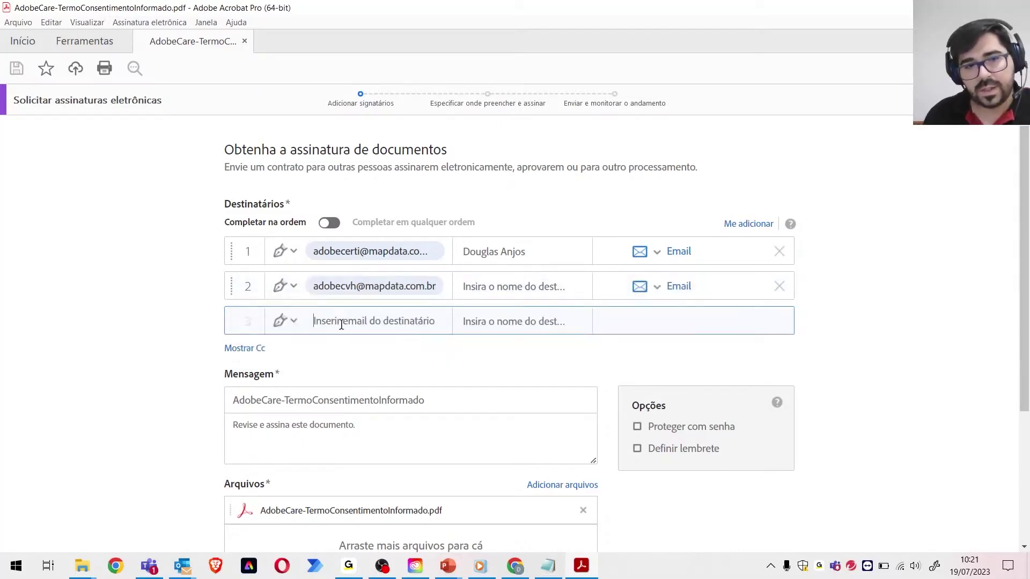
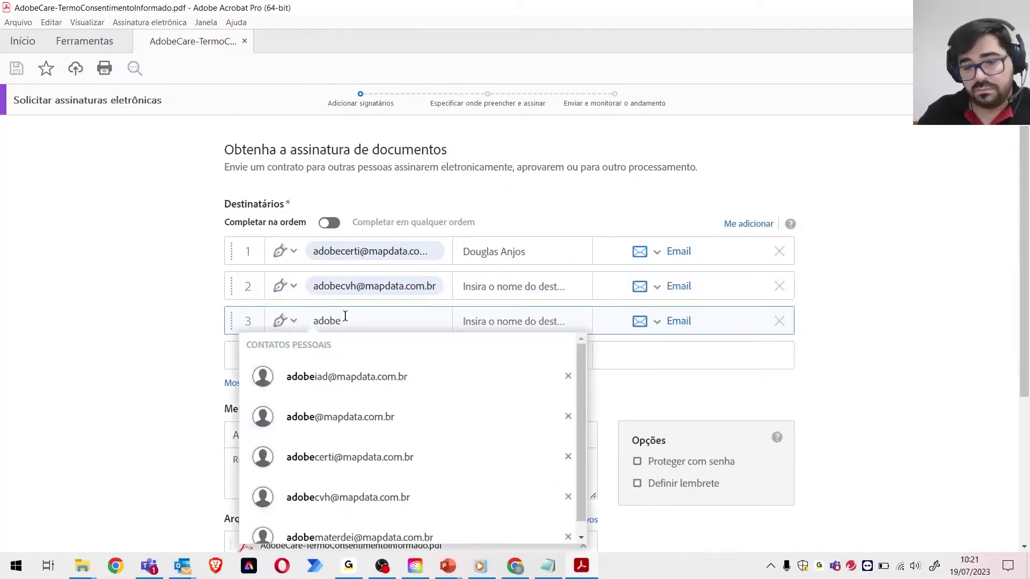
left_click(345, 376)
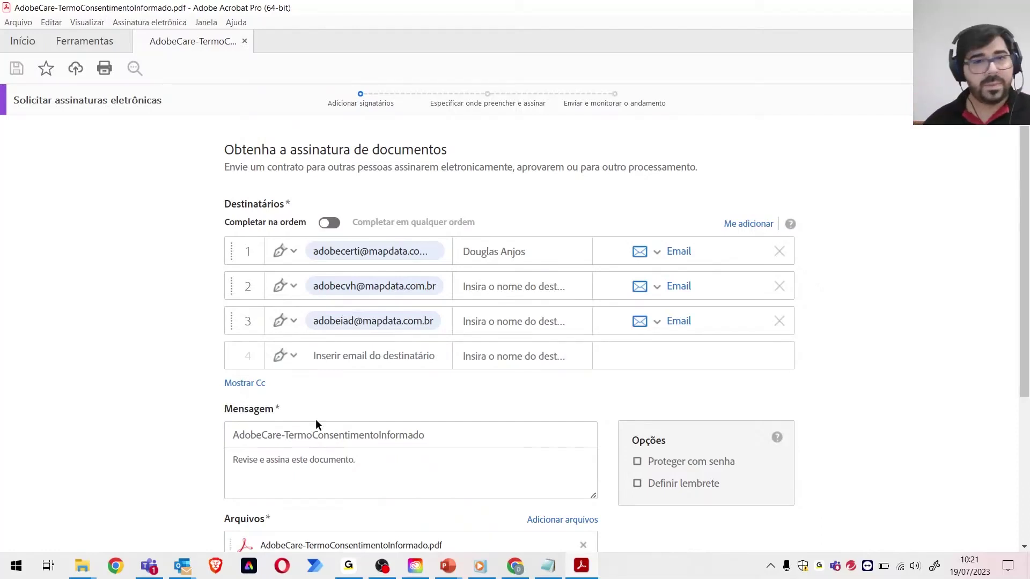
Name recipients 'Adobe Teste 1' and 'Adobe Teste 2', and add yourself as recipient 4.
left_click(517, 284)
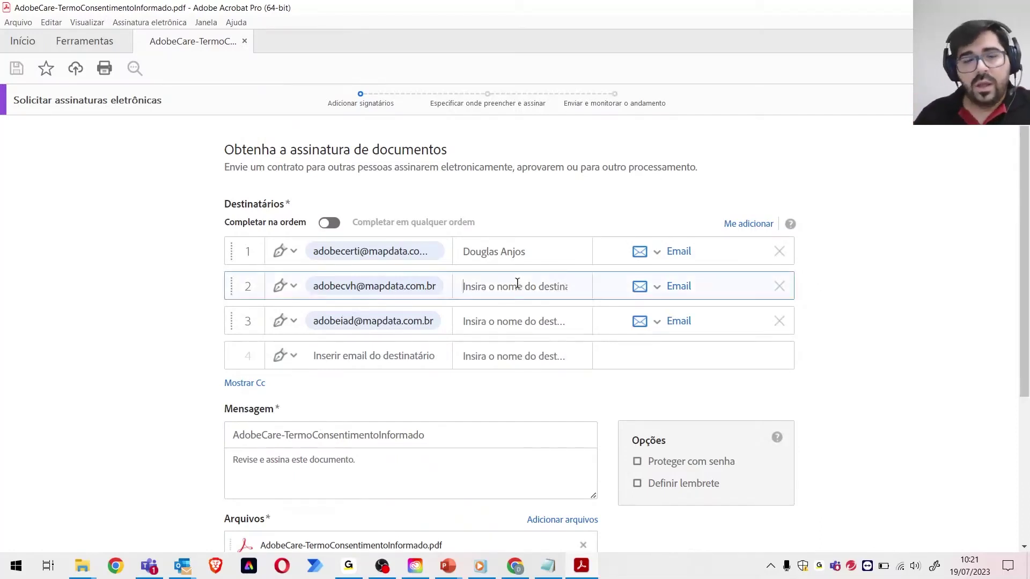
type("Adobe")
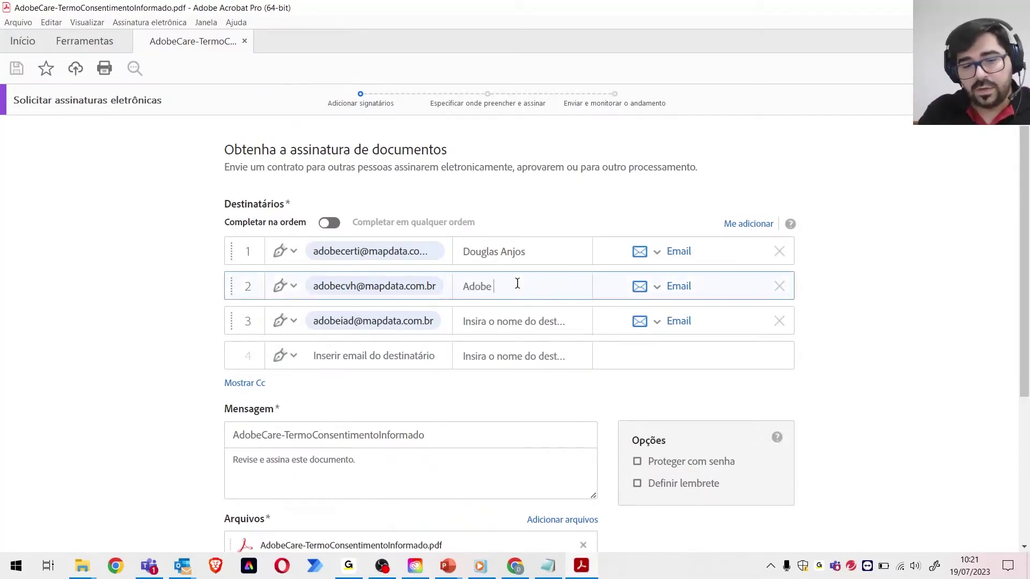
type(" Teste")
key("Tab")
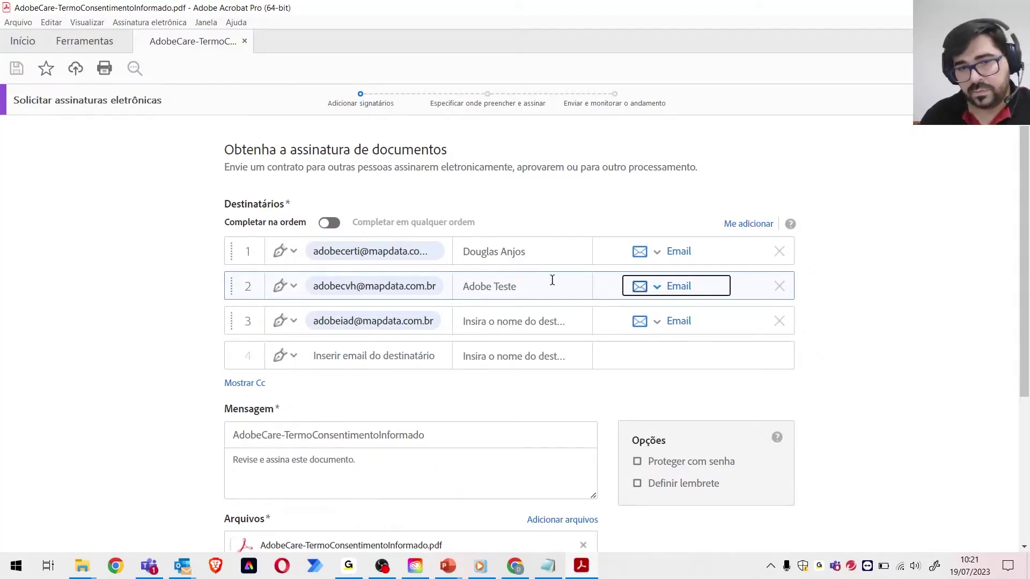
left_click(552, 280)
type("1")
key("Tab")
key("Tab")
key("Tab")
key("Tab")
key("Tab")
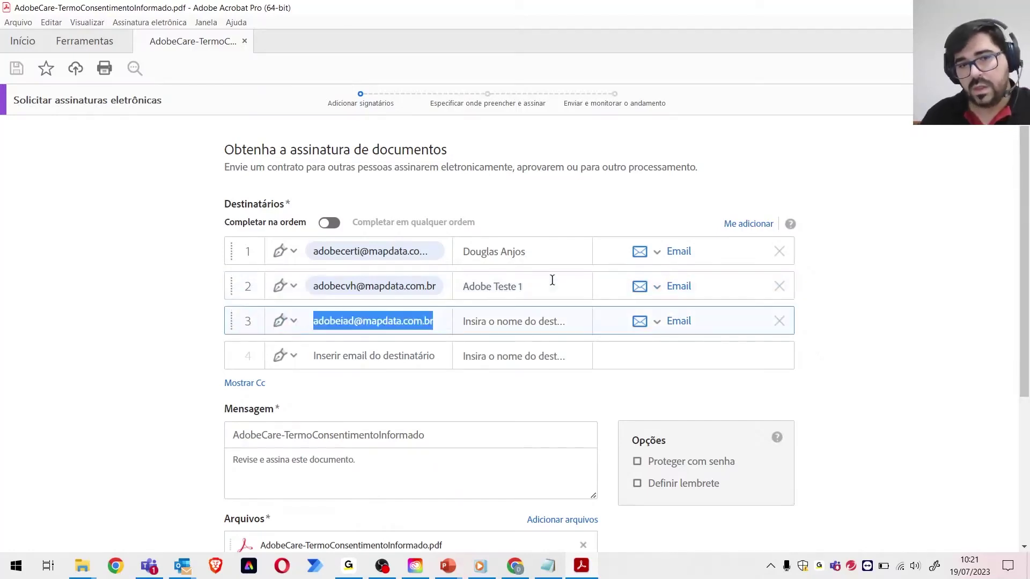
type("Adobe Teste 2")
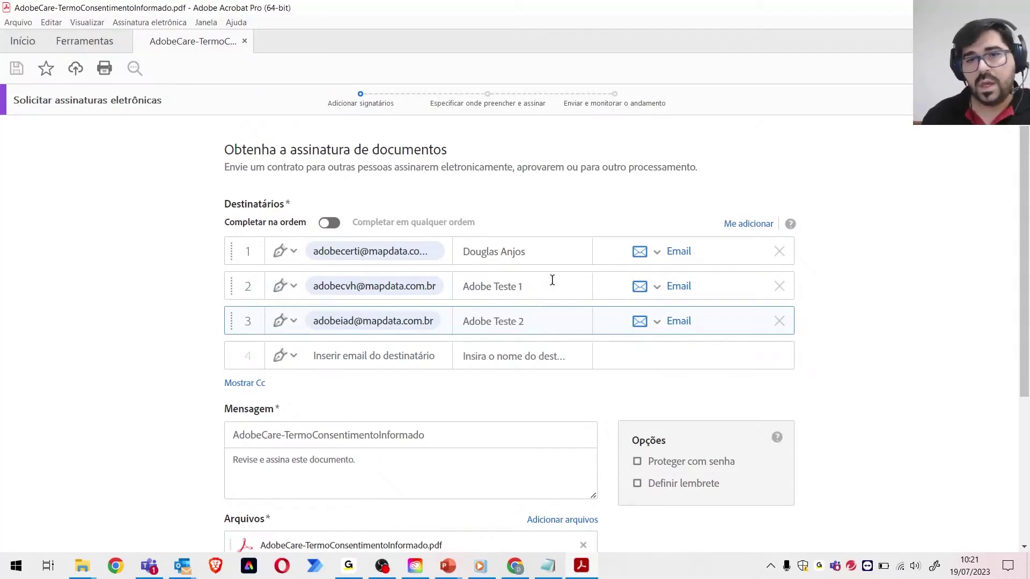
left_click(879, 314)
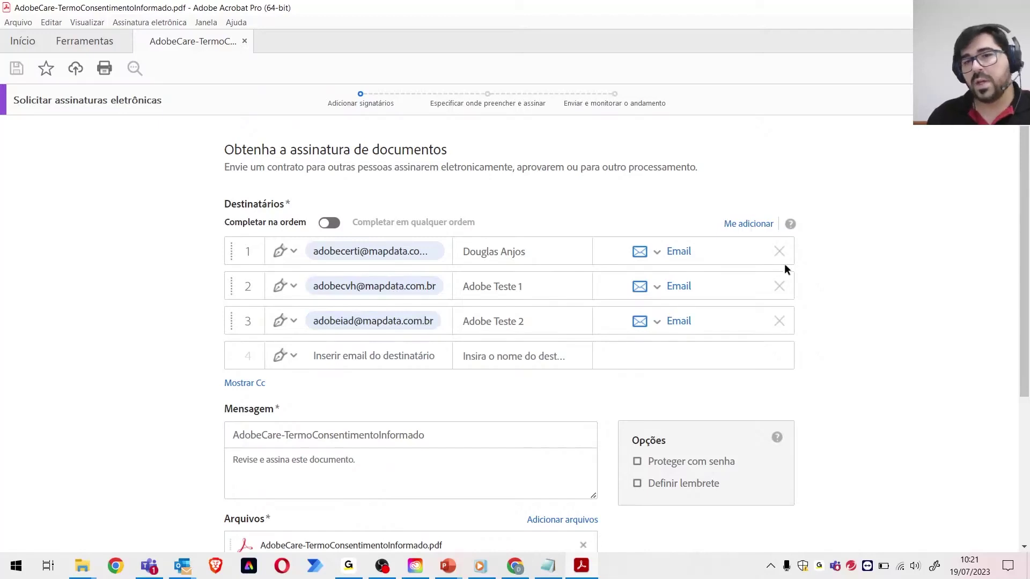
left_click(751, 224)
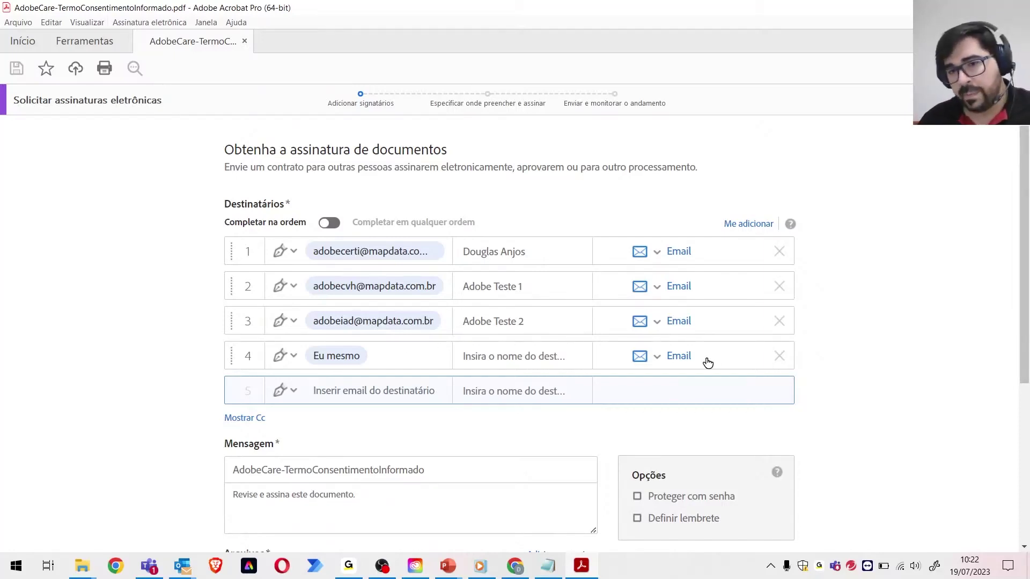
Remove the Eu mesmo recipient and switch signing to Completar em qualquer ordem.
left_click(779, 356)
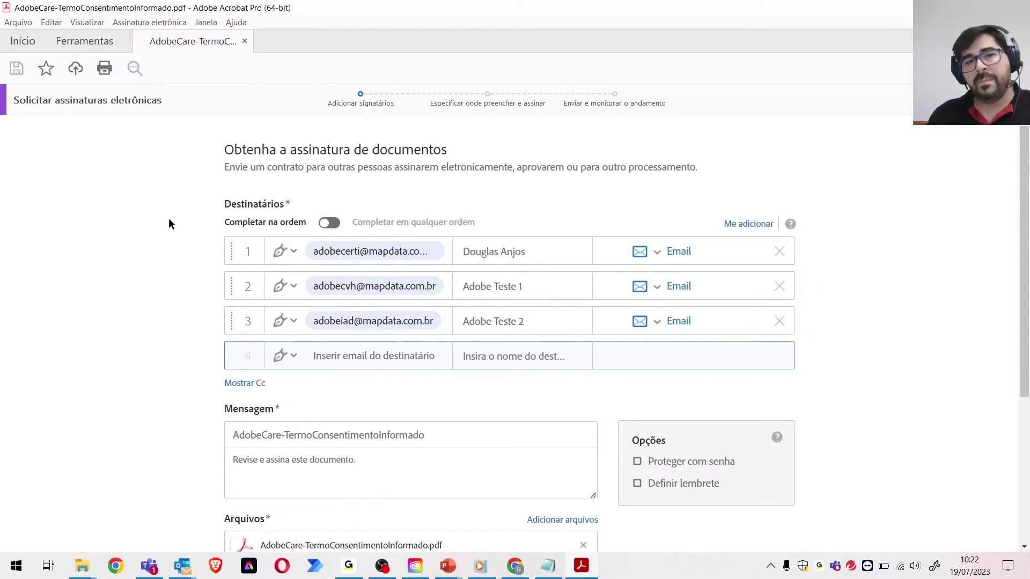
left_click(326, 222)
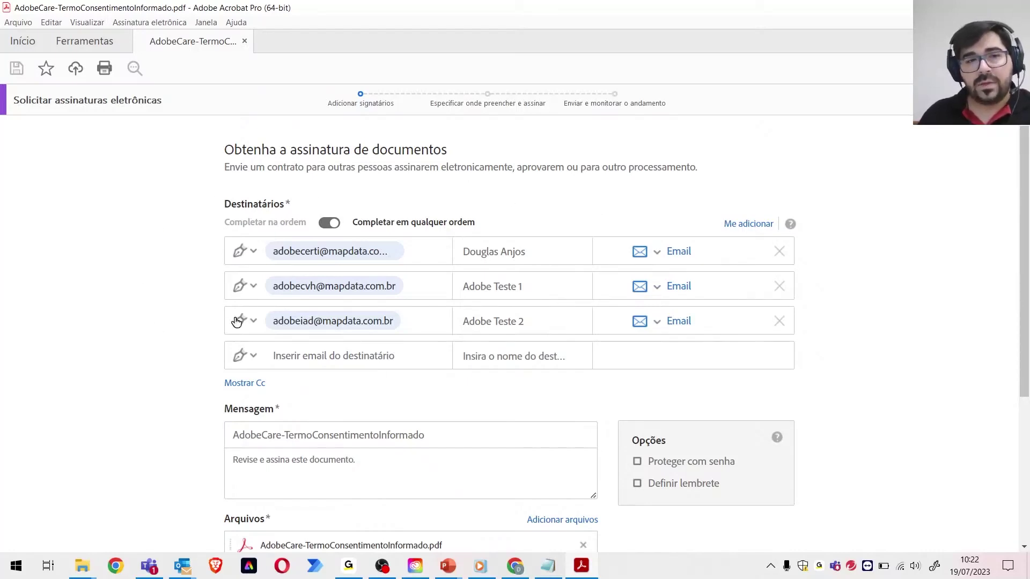
Keep recipient 1 as Signatário, set recipient 2 to Aprovador, and return recipient 3 to Signatário.
left_click(248, 253)
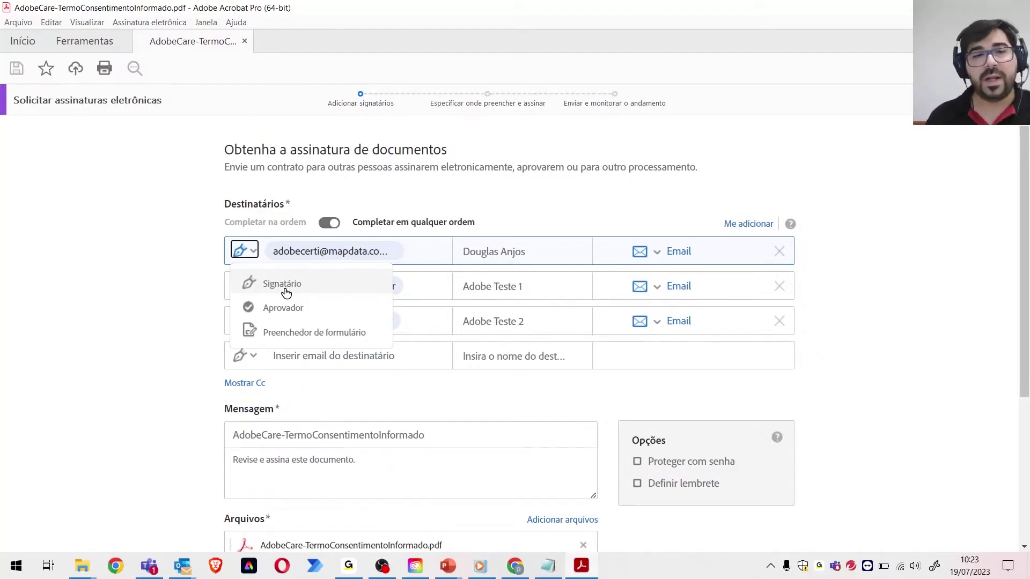
left_click(131, 256)
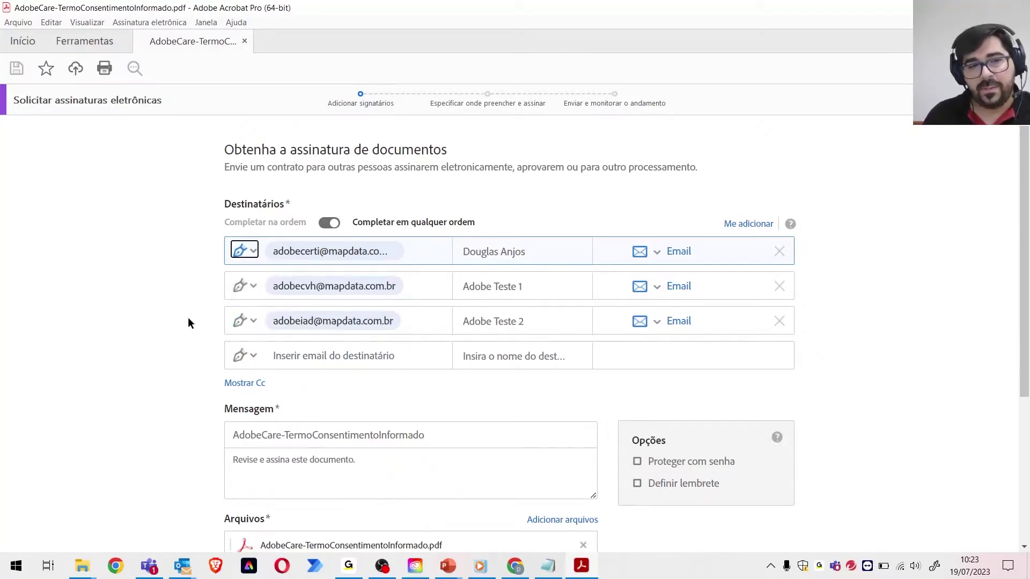
left_click(244, 286)
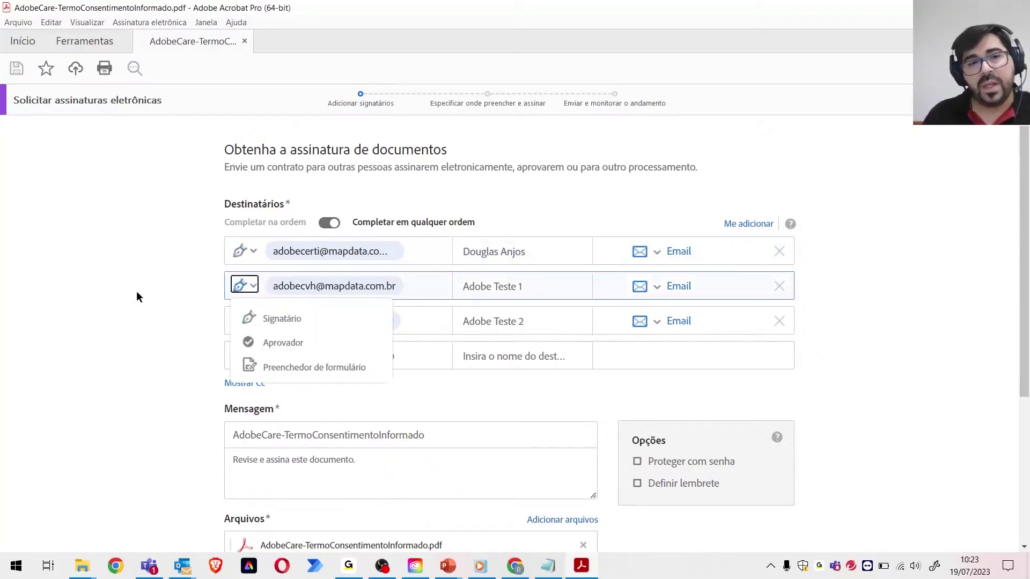
left_click(262, 342)
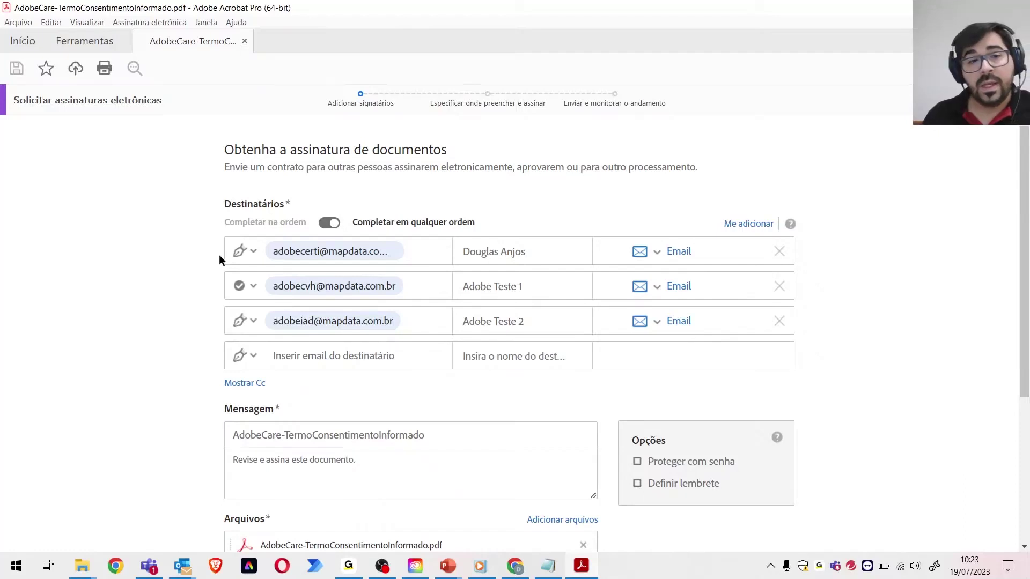
left_click(248, 318)
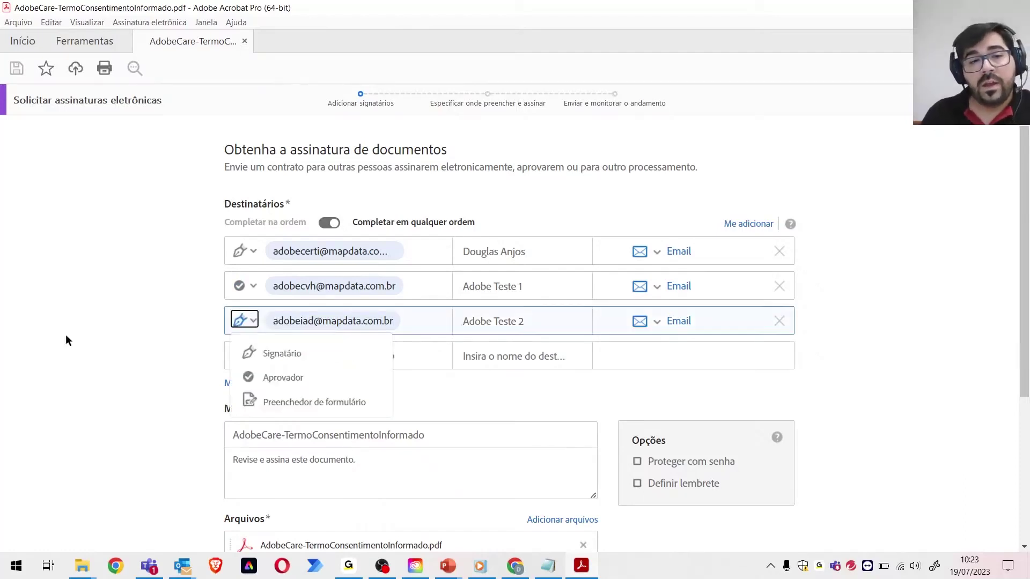
left_click(269, 400)
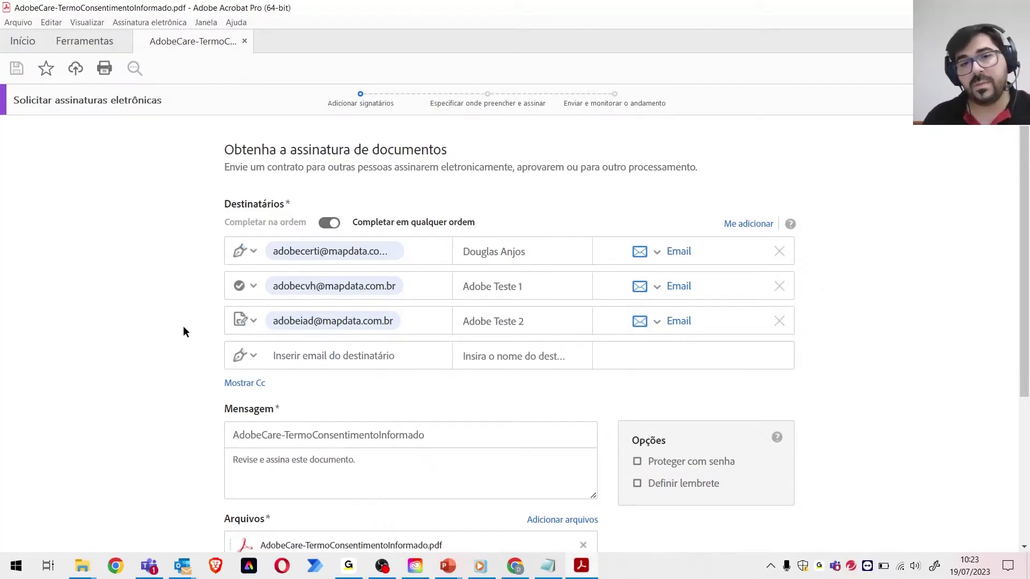
scroll(181, 333, "down", 2)
scroll(180, 325, "up", 2)
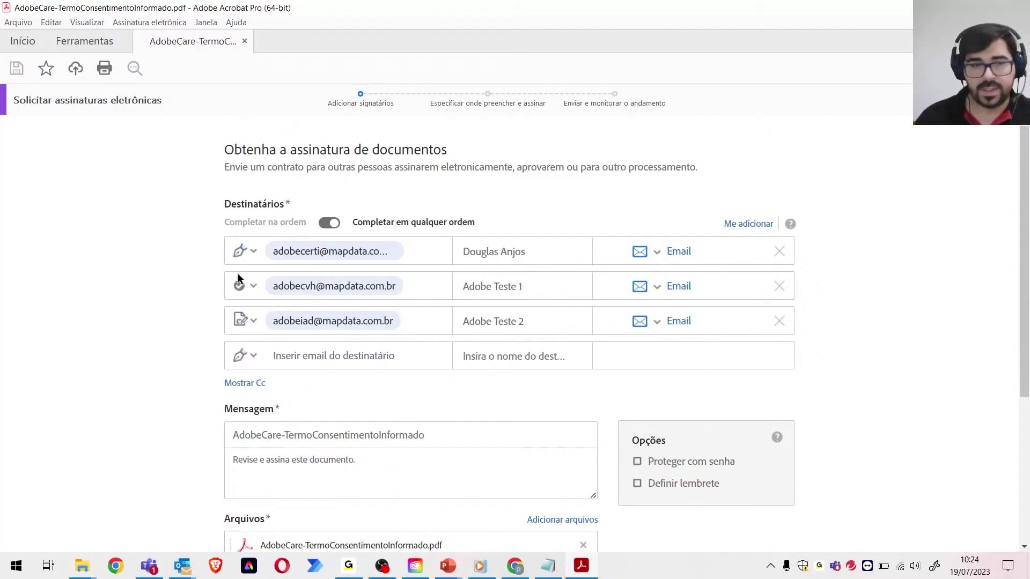
left_click(246, 321)
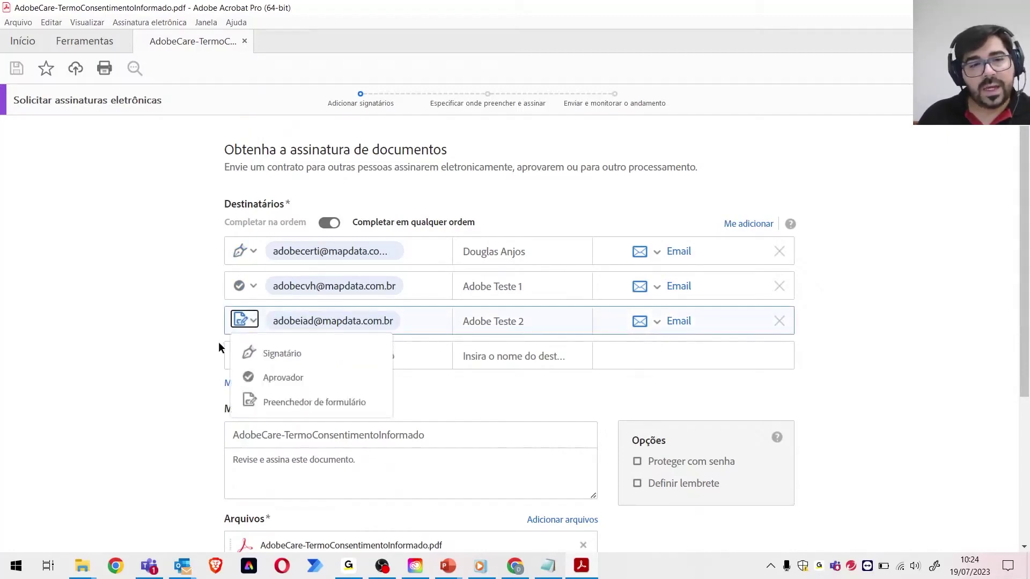
left_click(282, 353)
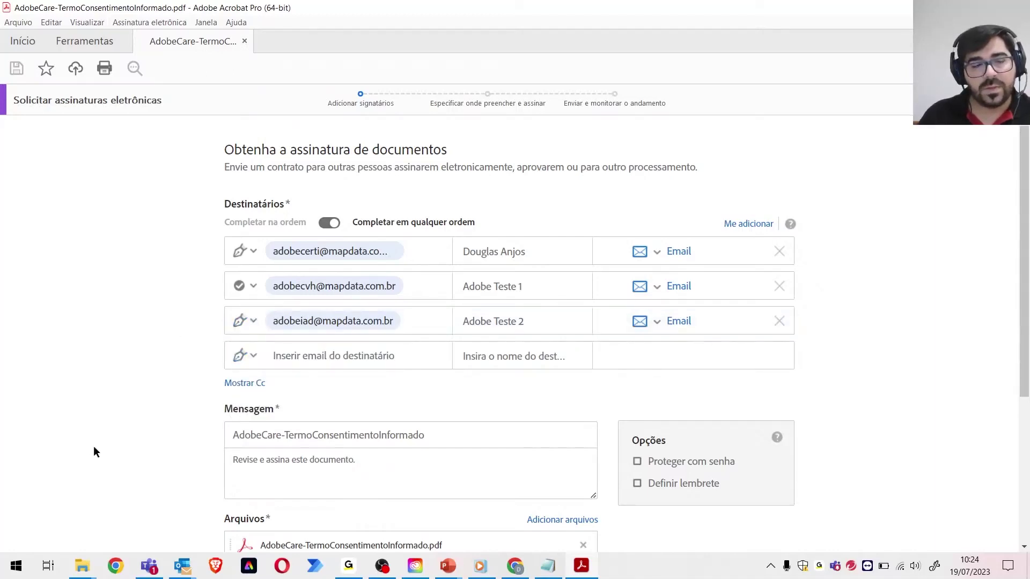
Reveal the 'Inserir emails de CCs' field with Mostrar Cc.
scroll(225, 399, "down", 4)
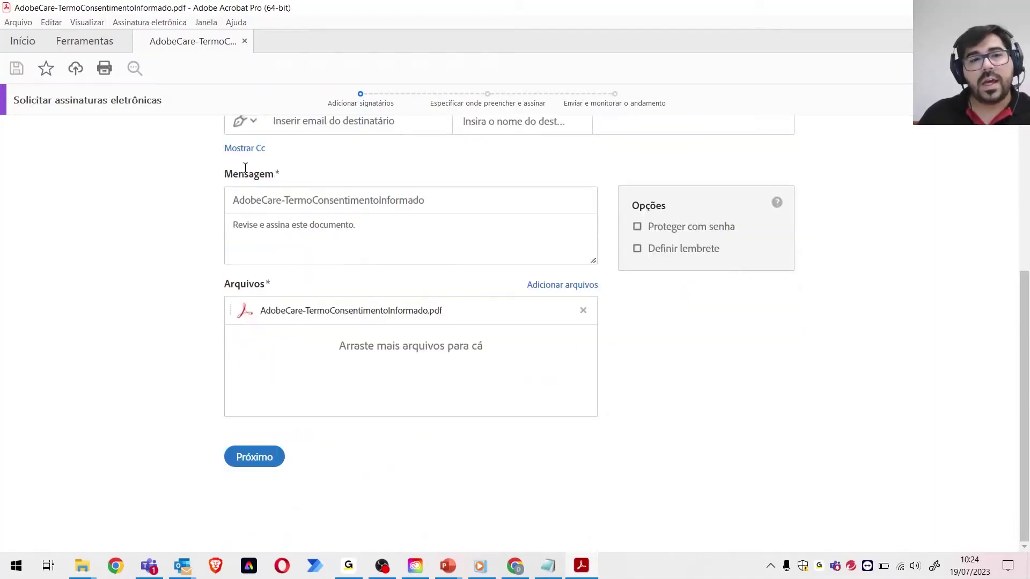
left_click(252, 153)
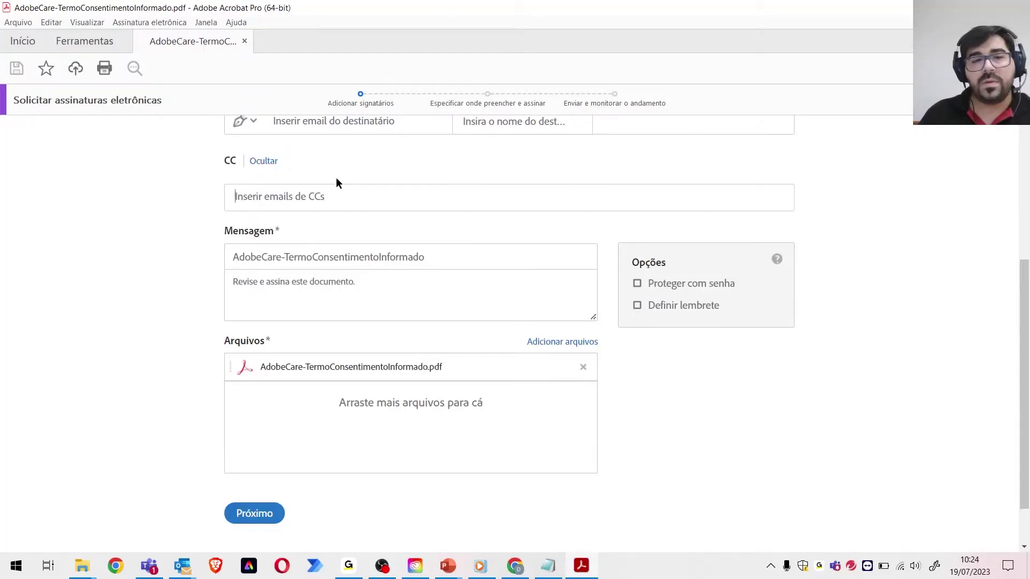
scroll(361, 205, "up", 4)
scroll(351, 235, "down", 2)
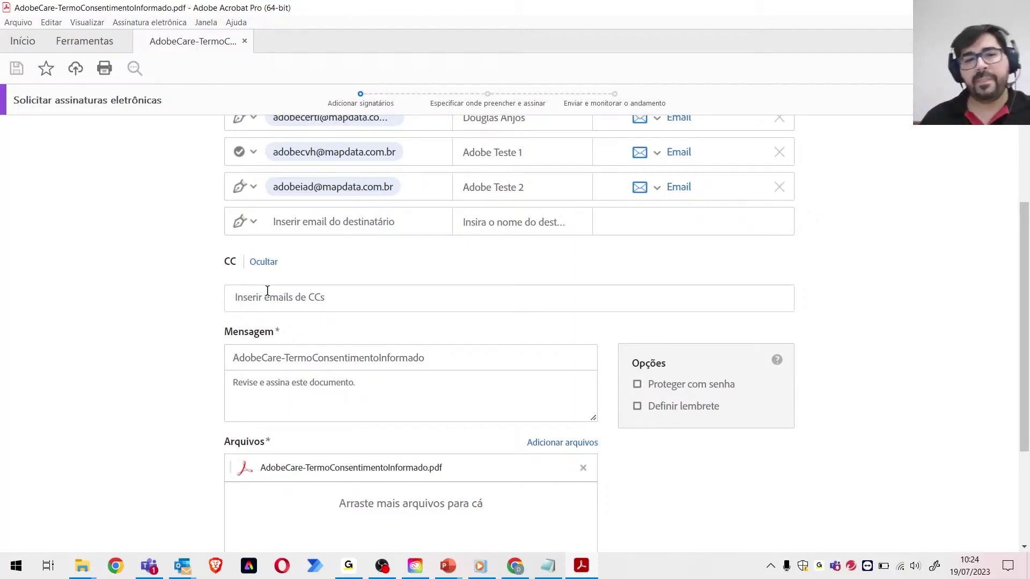
left_click_drag(453, 358, 226, 363)
left_click(182, 352)
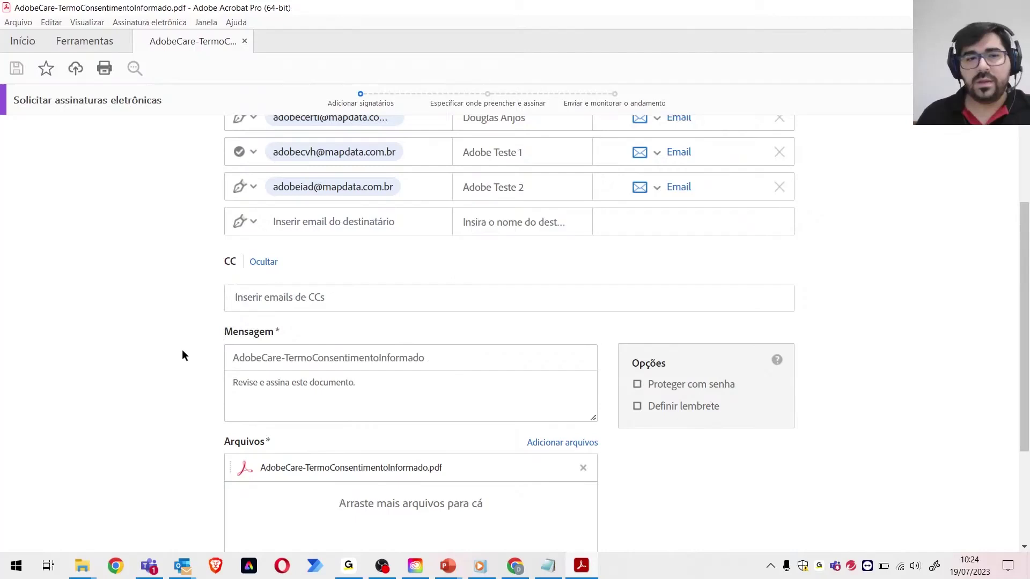
Replace the subject text with 'Teste - Webinar - Clínicas'.
triple_click(268, 358)
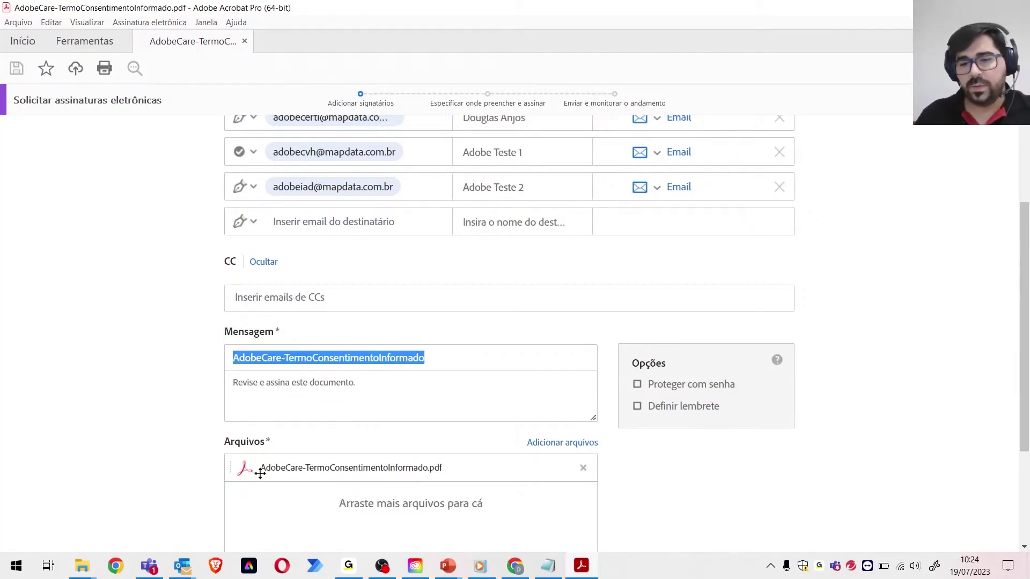
key("BackSpace")
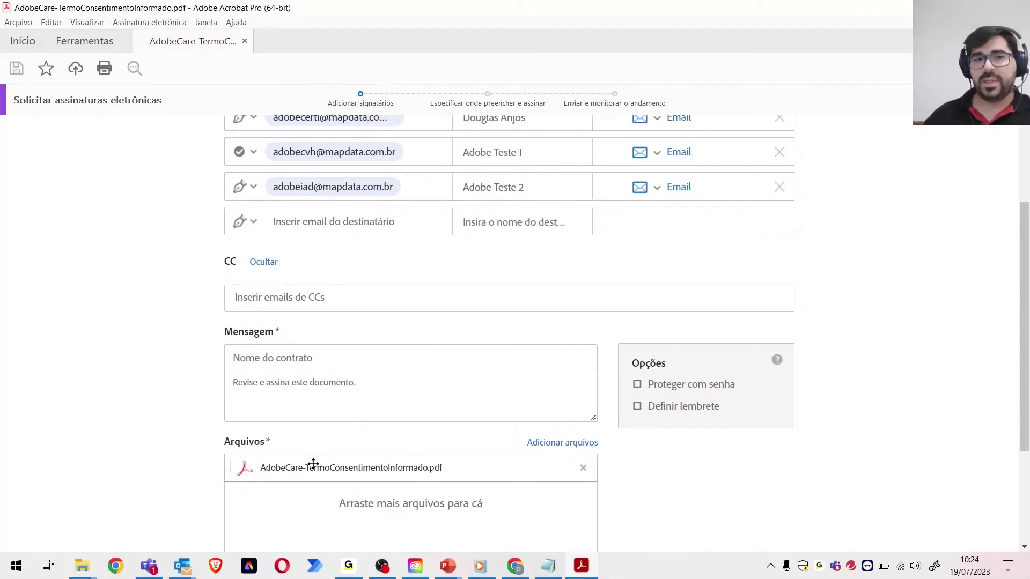
left_click(425, 470)
left_click(426, 470)
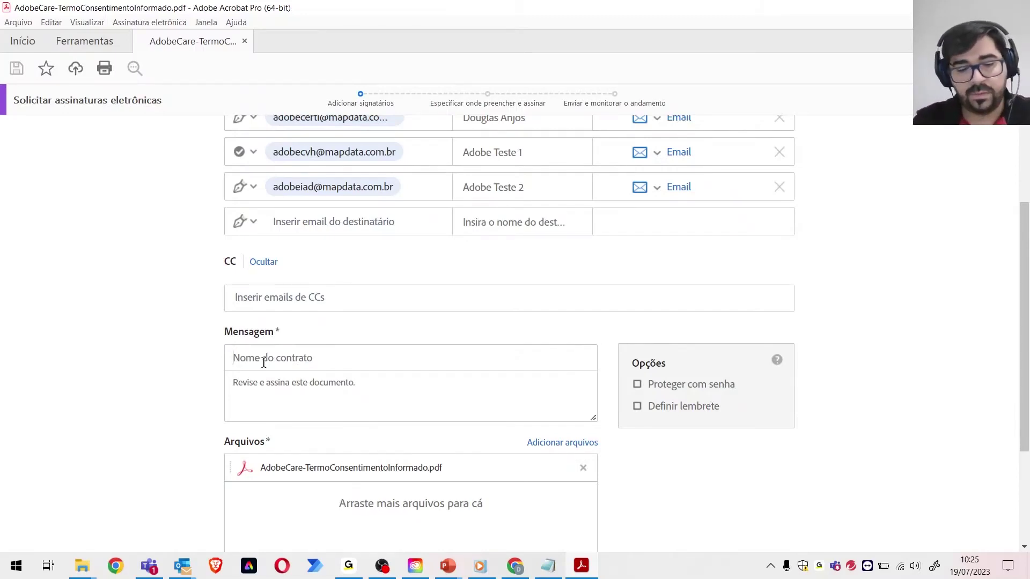
type("Teste - Webinar ")
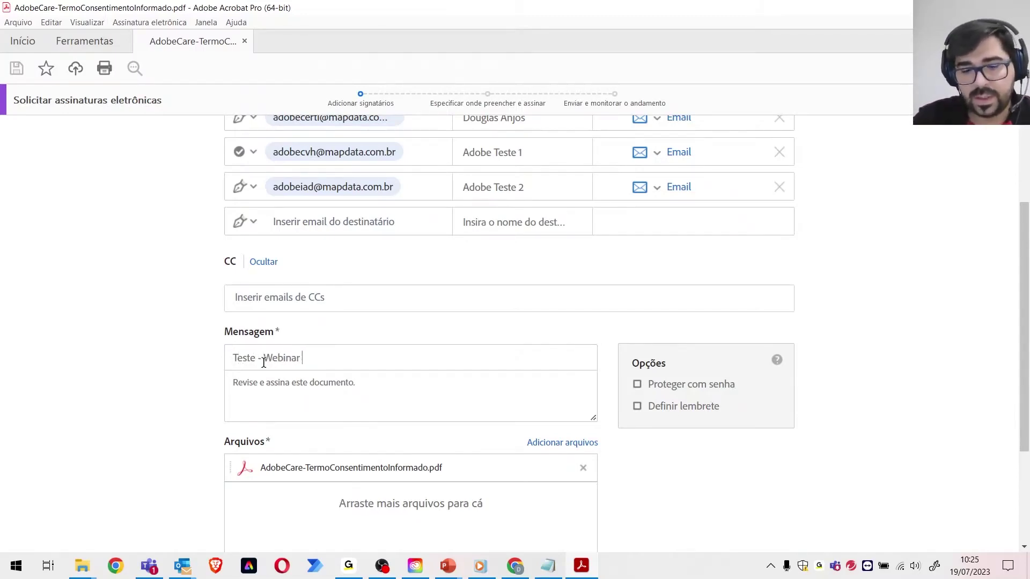
type("- Clínic")
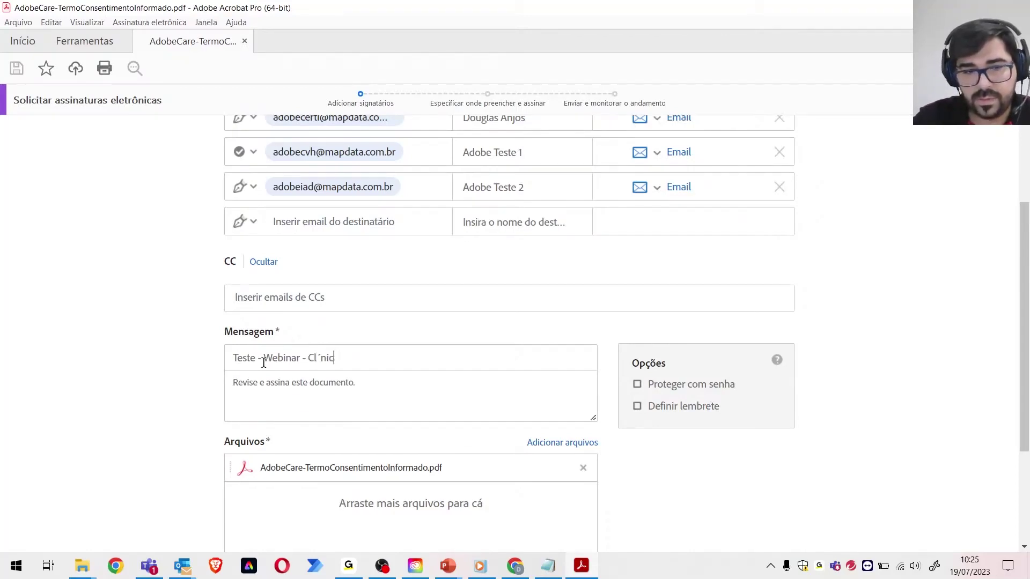
key("BackSpace")
key("BackSpace")
key("BackSpace")
type("ínicas")
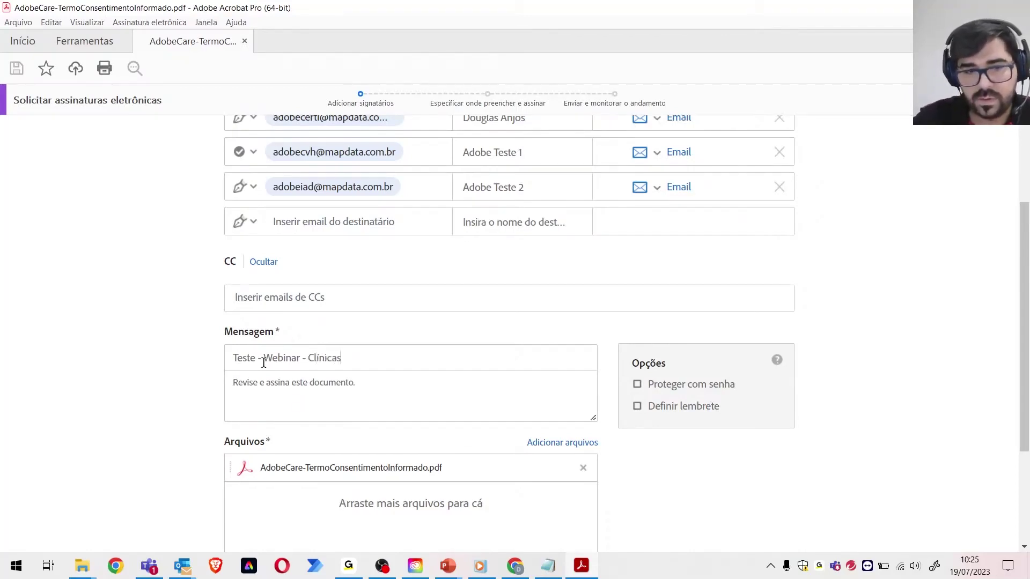
left_click(366, 388)
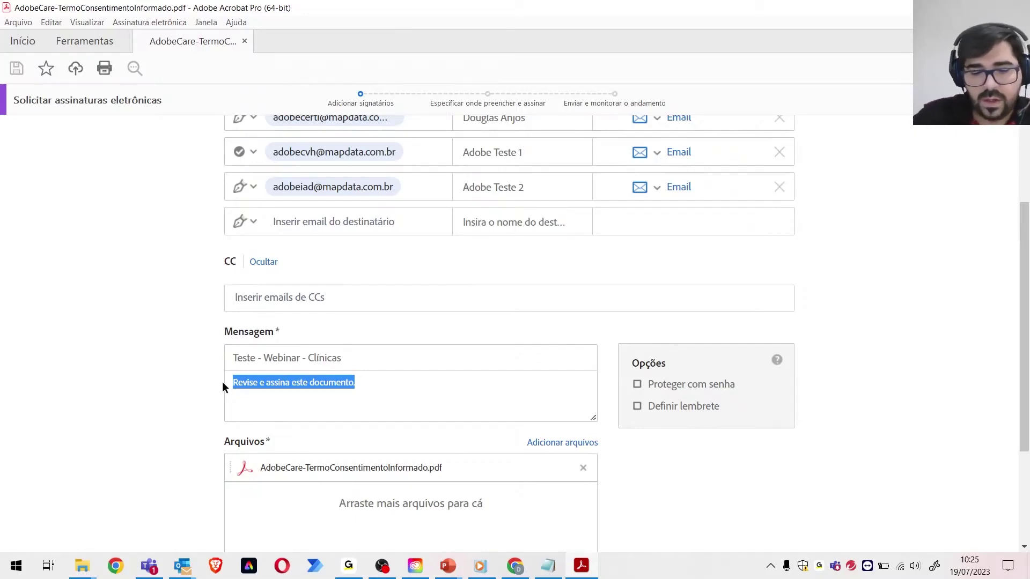
Write the message greeting Fornecedor X, asking to fill fields, confirm the contract, and sign at page end.
type("Bom dia, Fo")
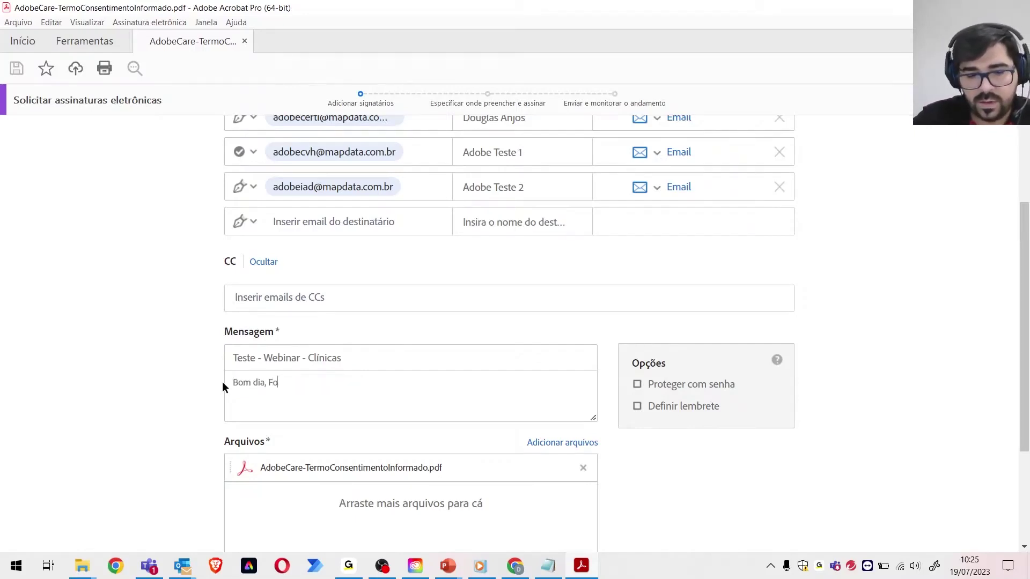
type("rnecedor X")
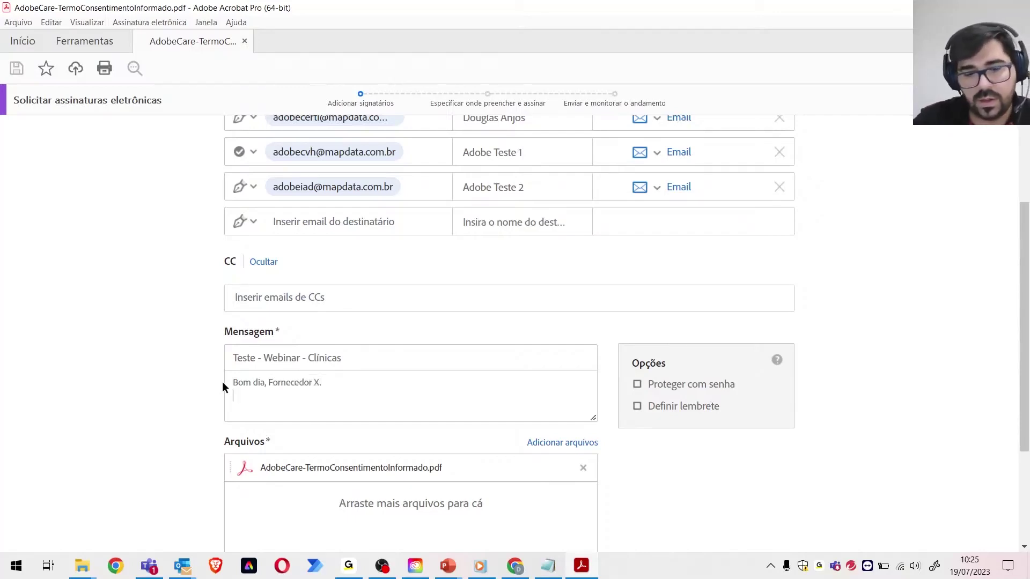
type(". Por favor visualiz")
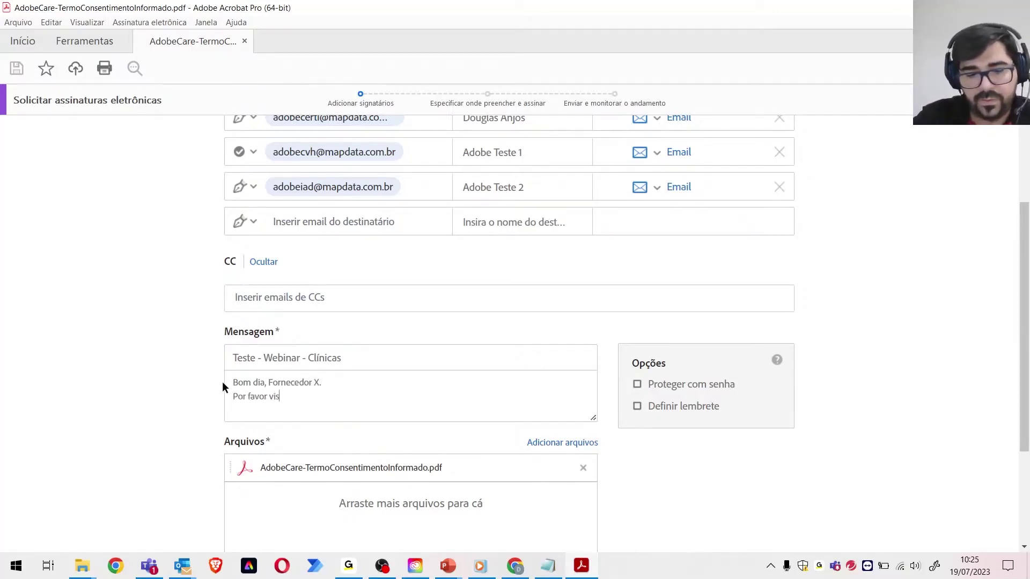
type("e e ")
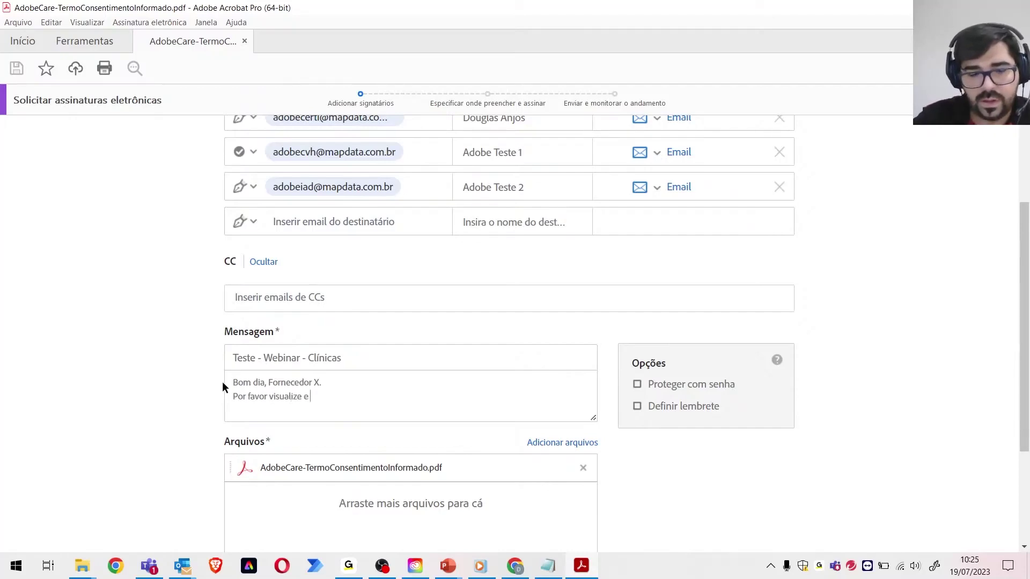
type("preencha os c")
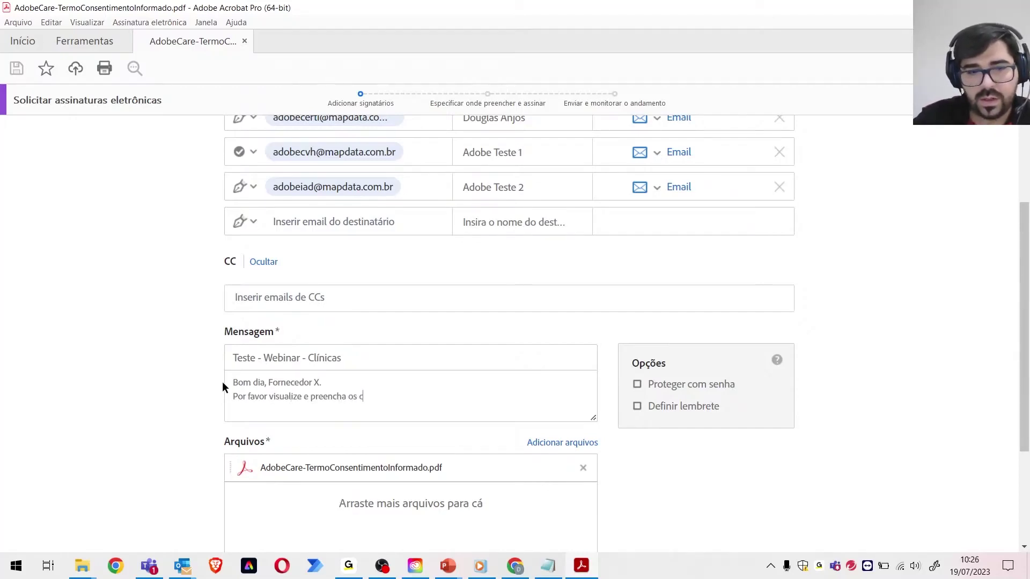
type("ampos")
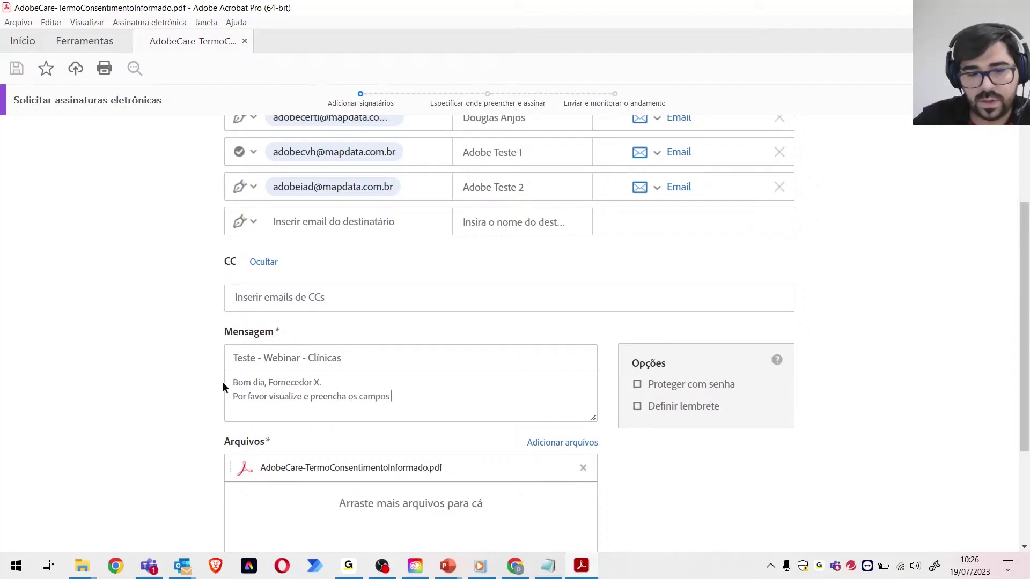
type(" necessário, ")
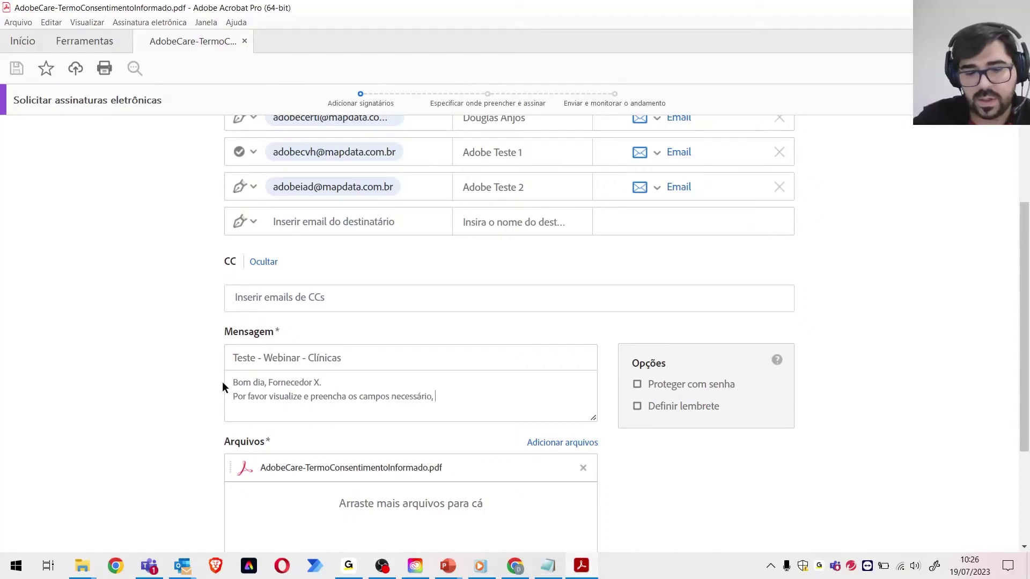
type("ao confirmar ")
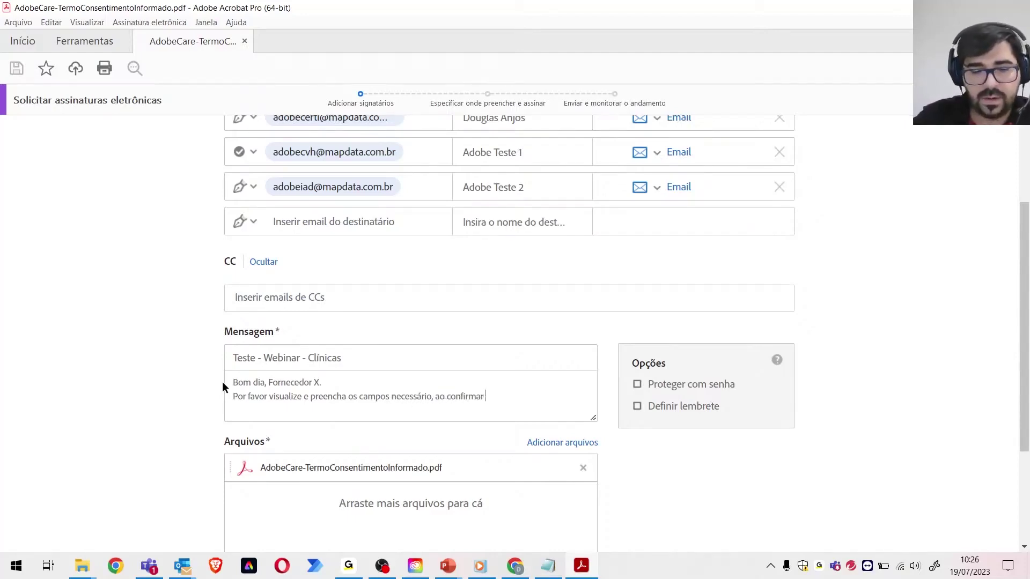
type("seus dados")
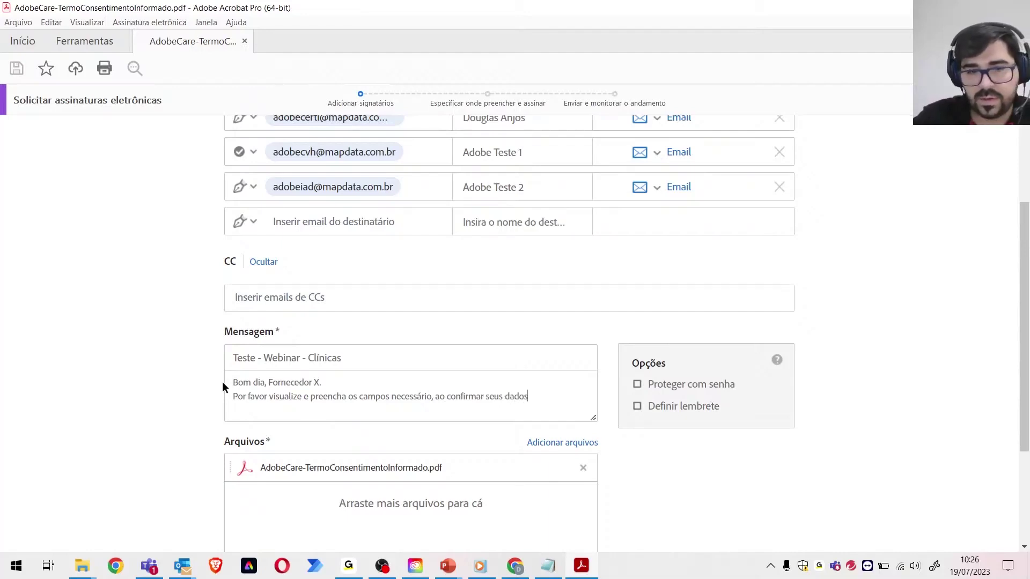
type(" e conteúdo ")
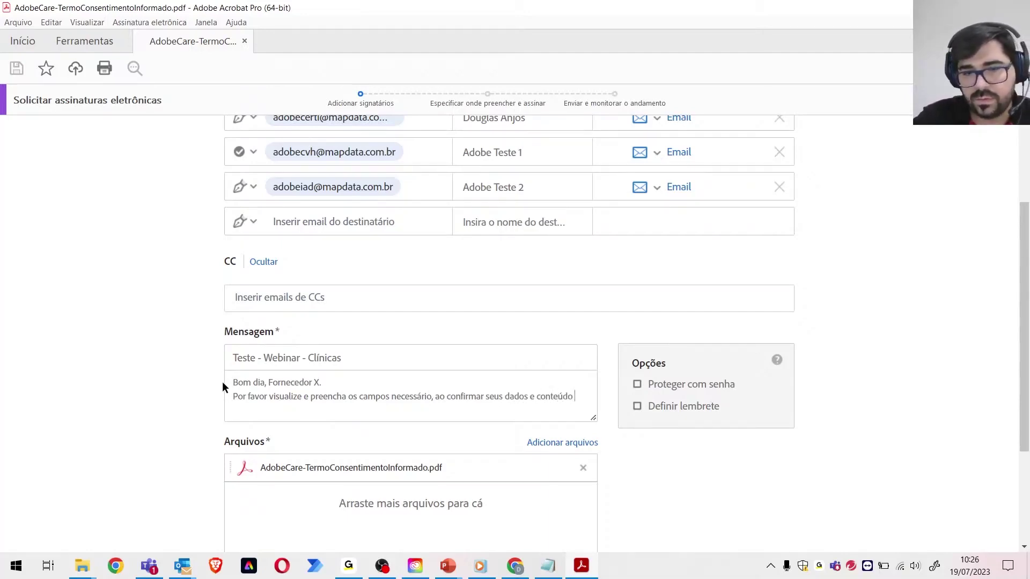
type("do contrator")
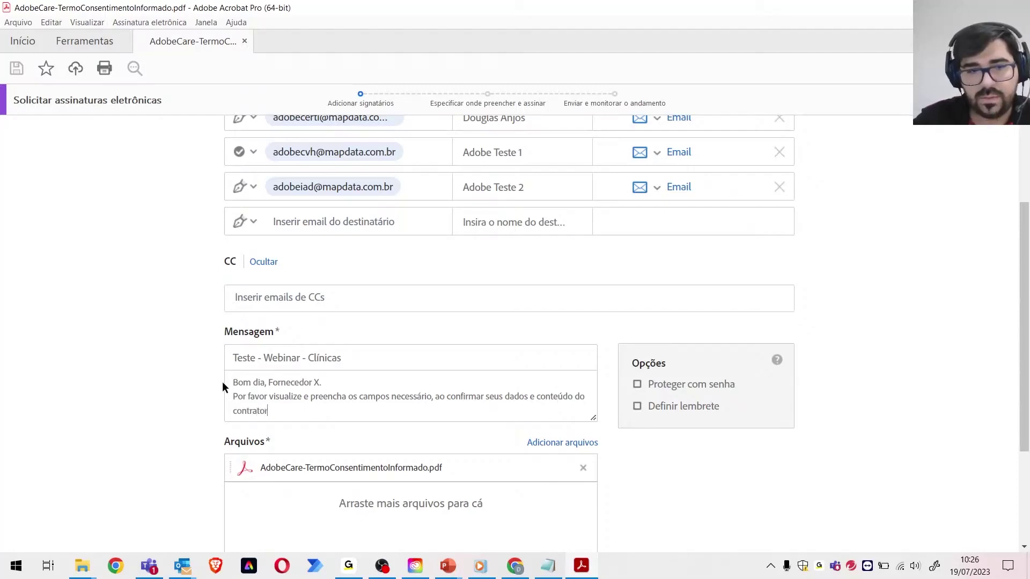
key("BackSpace")
type(", ")
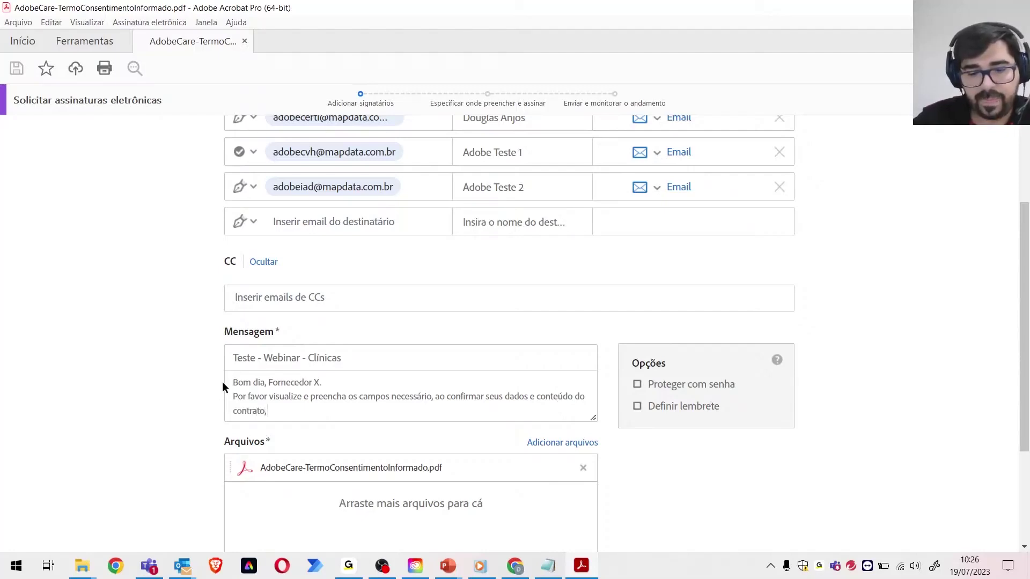
type("assine no fi")
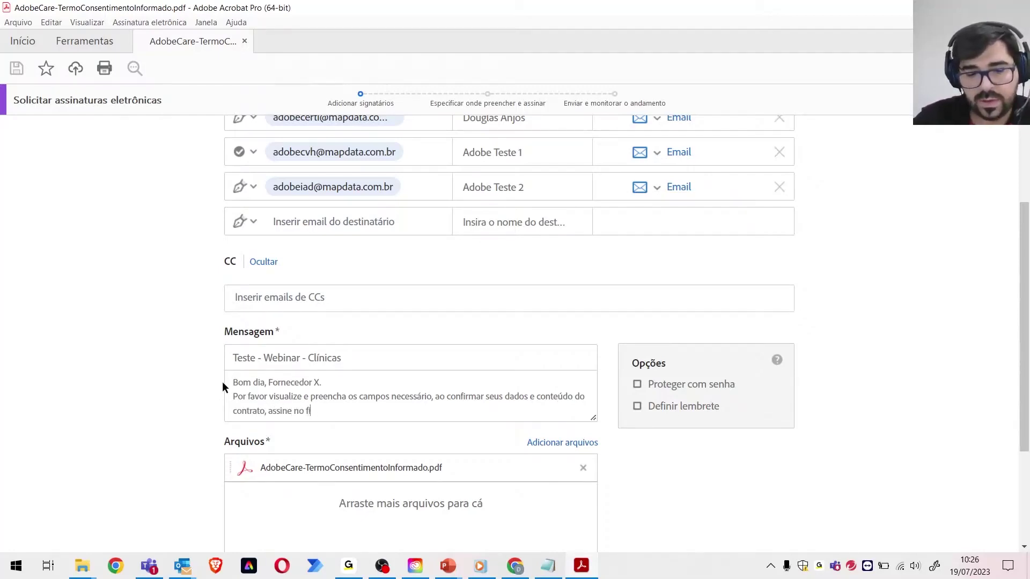
type("nal da página.")
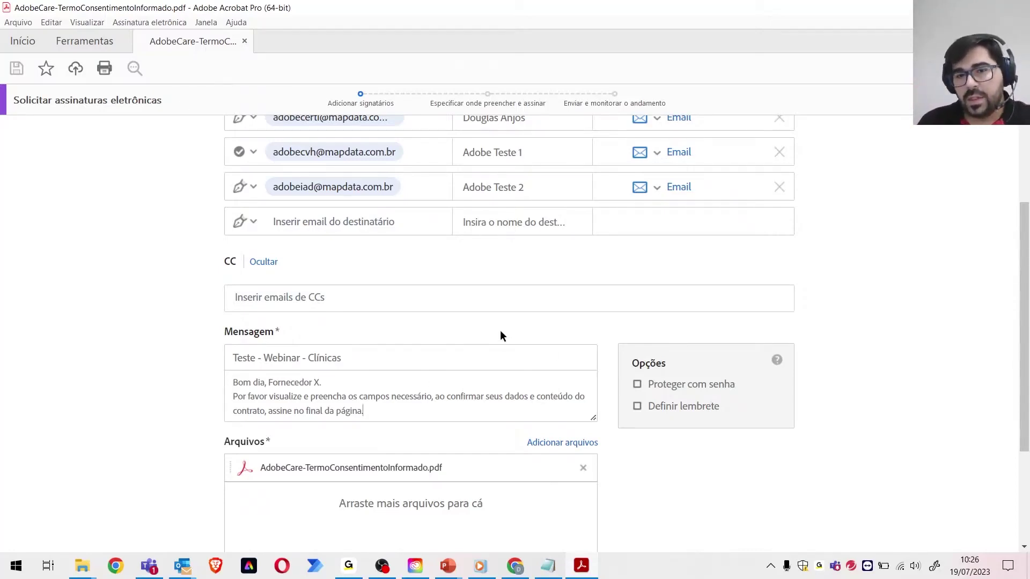
Try Senha authentication for recipient 3, dismiss it, and switch signing to Completar na ordem.
left_click(657, 188)
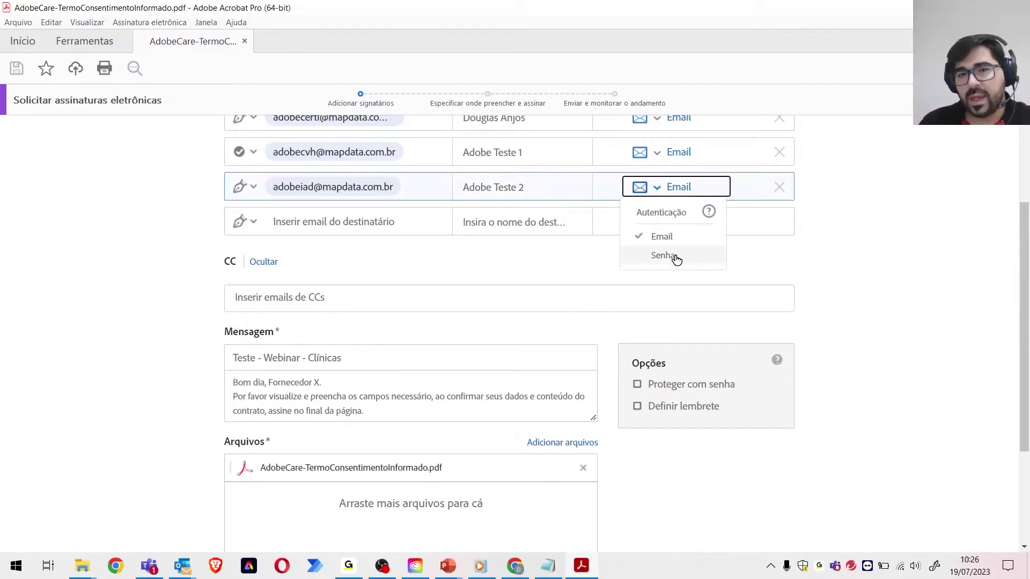
left_click(666, 256)
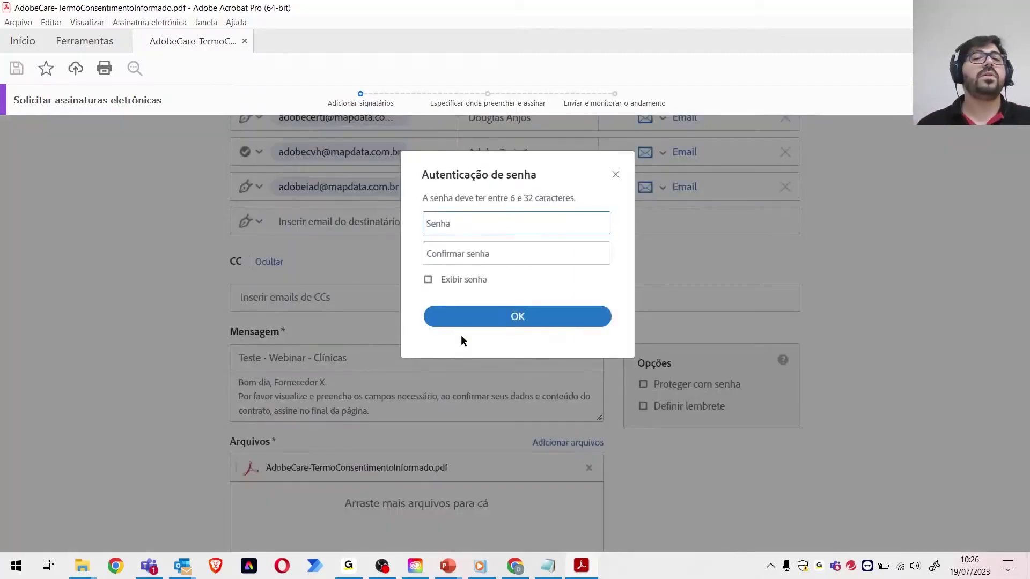
left_click(615, 175)
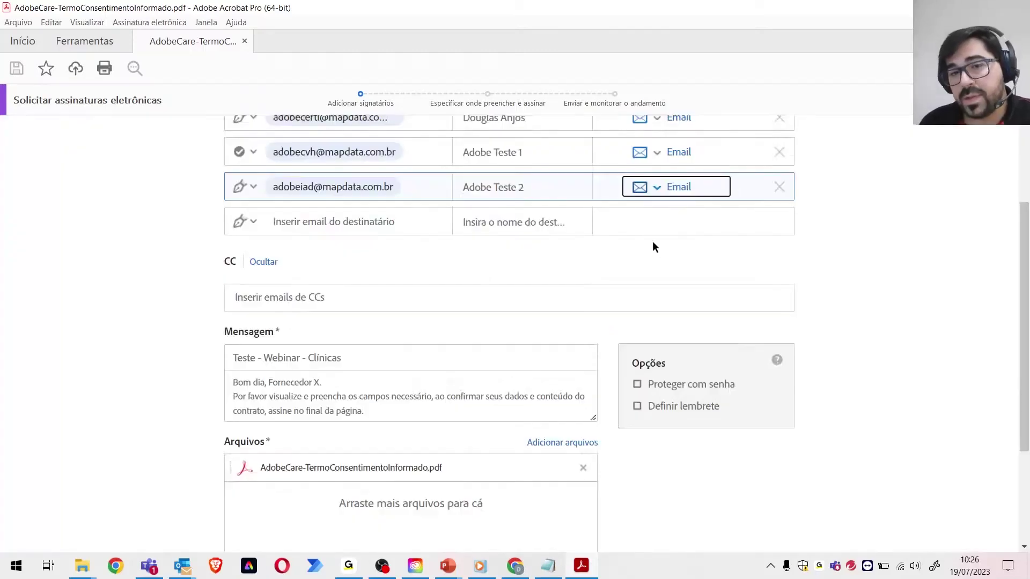
scroll(653, 247, "up", 3)
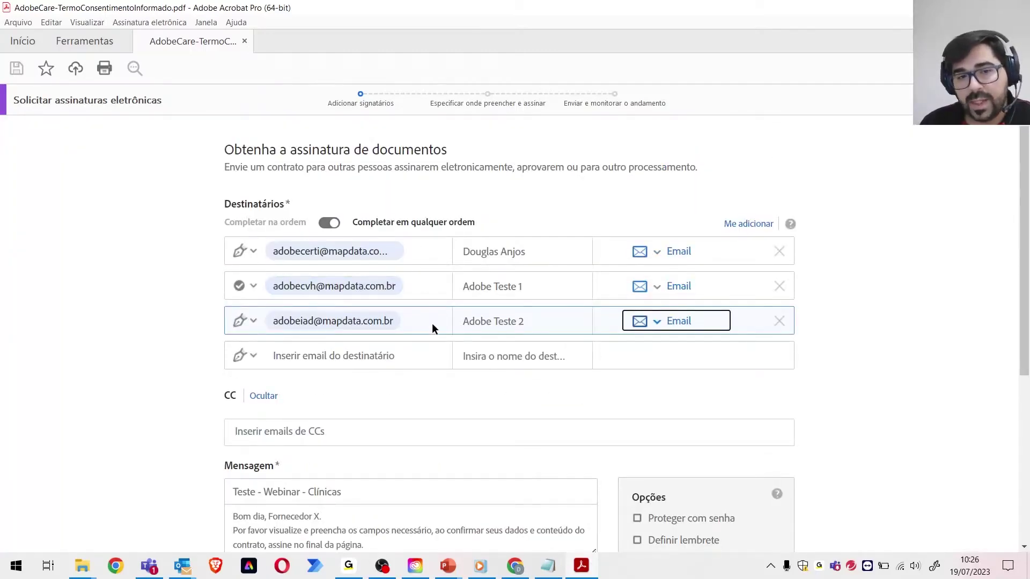
left_click(329, 223)
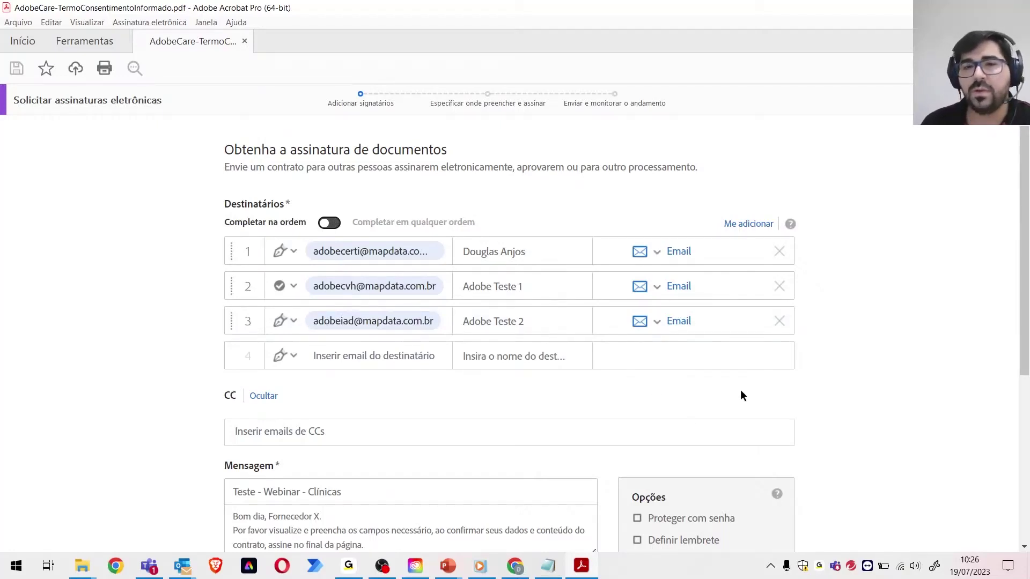
left_click(655, 252)
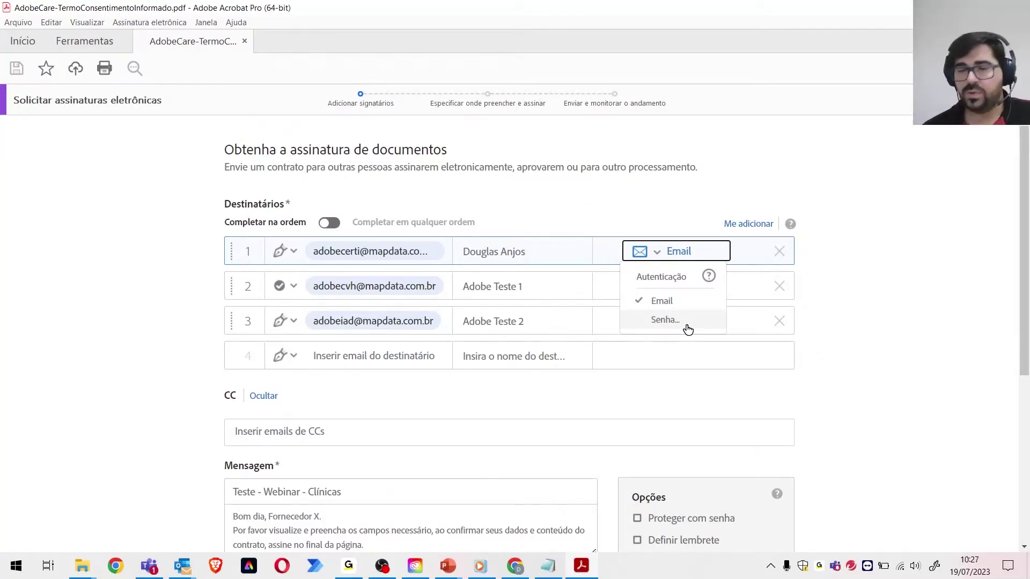
left_click(666, 320)
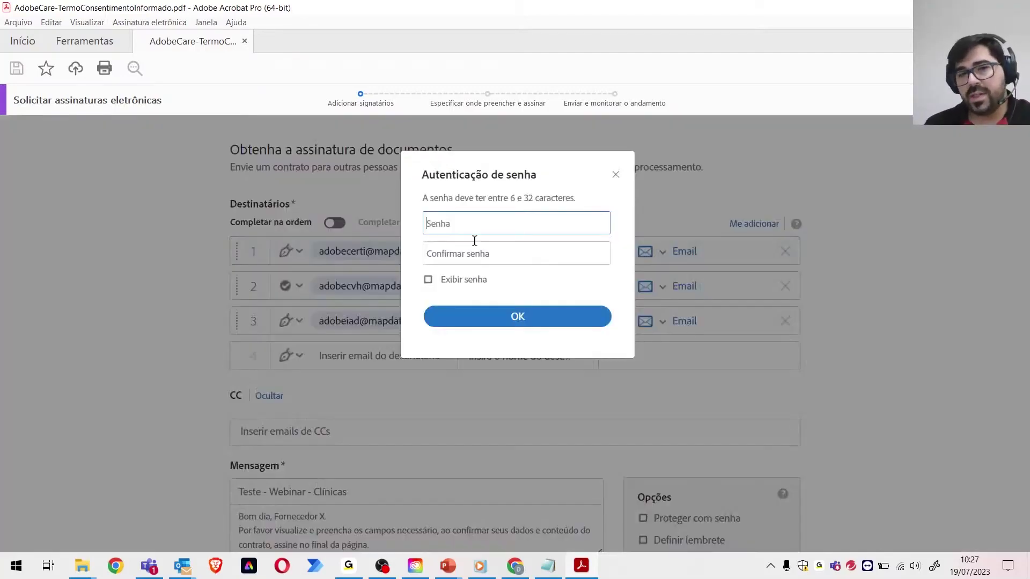
left_click(446, 279)
left_click(446, 225)
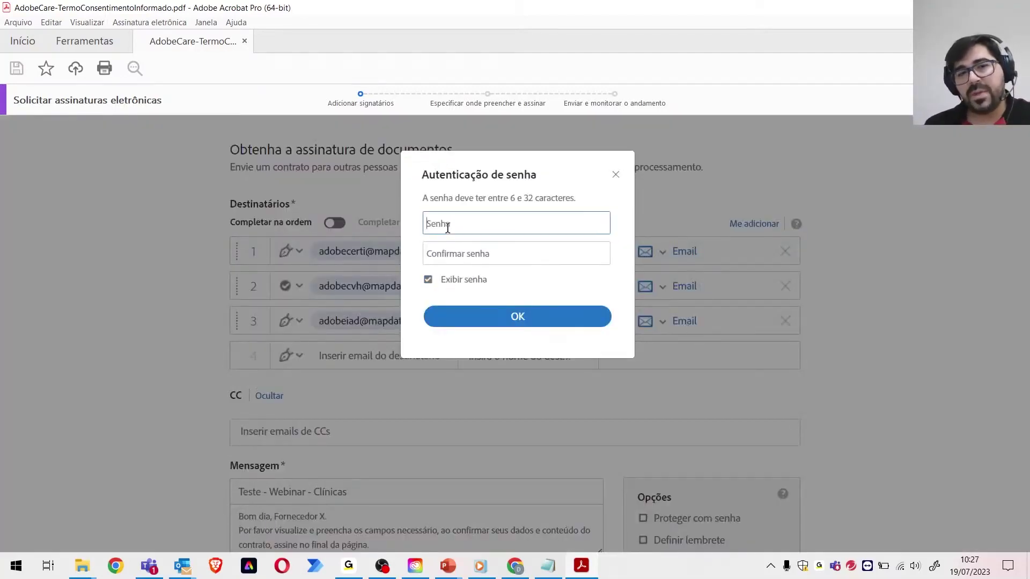
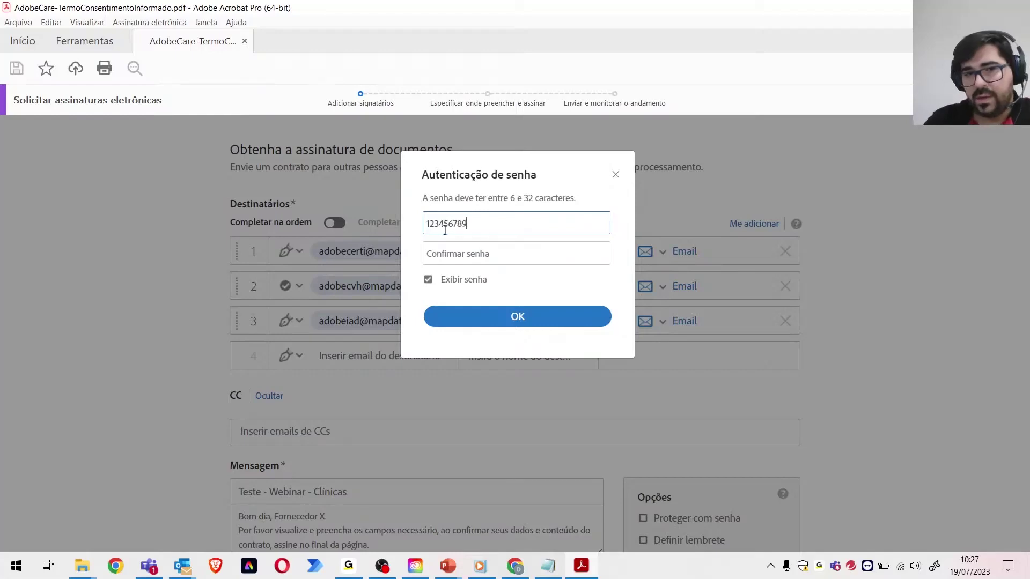
left_click(432, 255)
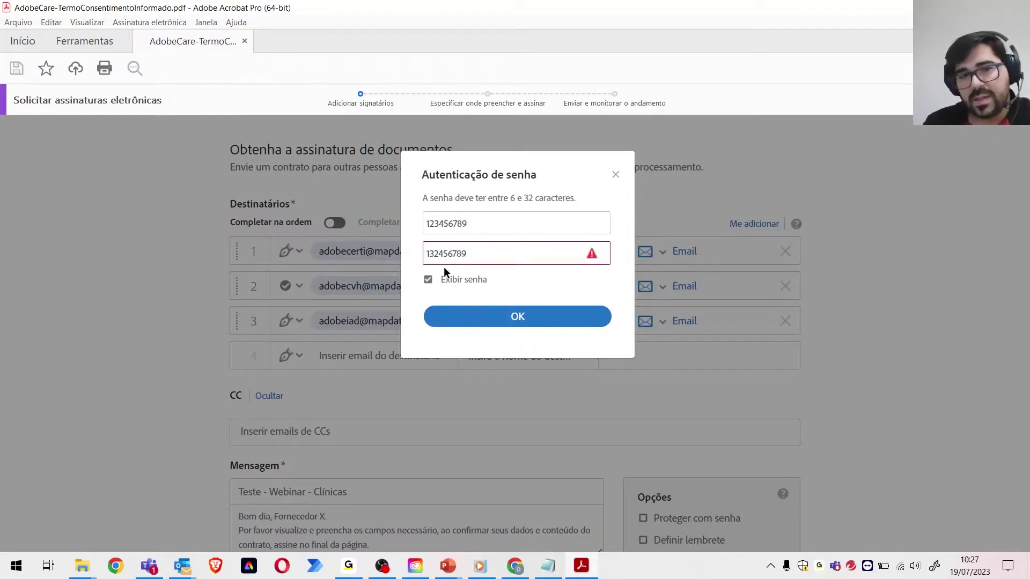
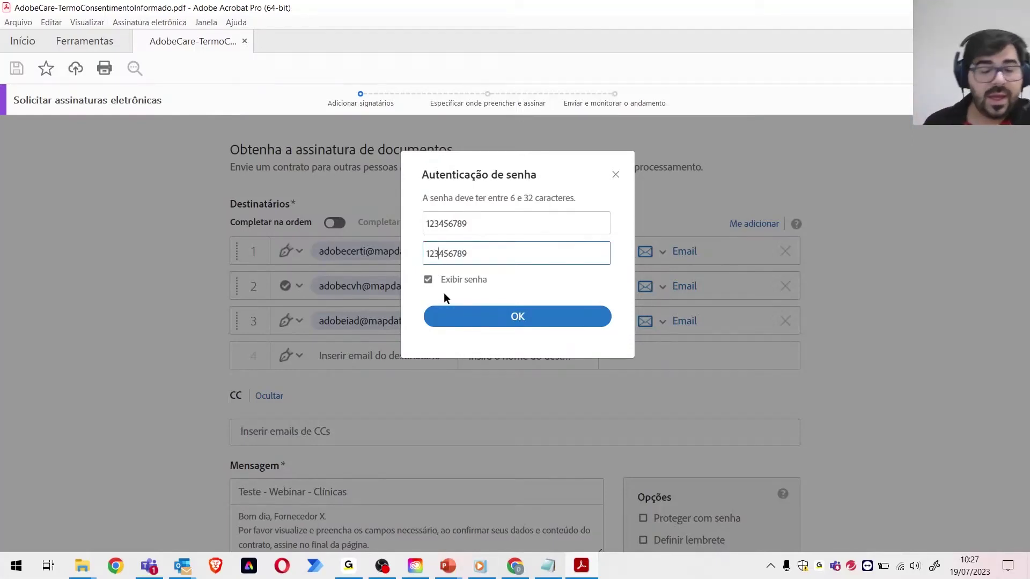
left_click(616, 175)
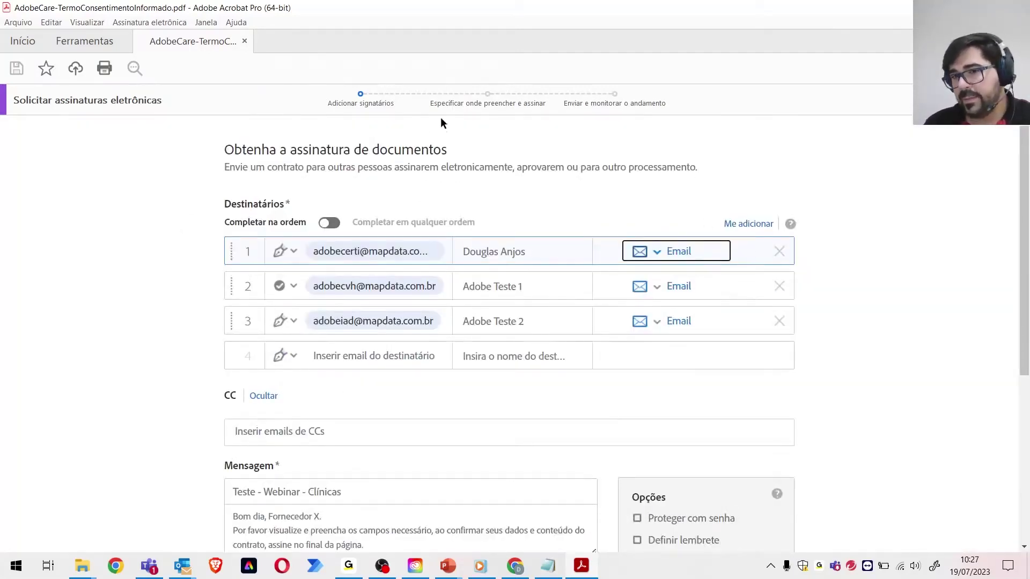
scroll(596, 307, "down", 3)
left_click(638, 385)
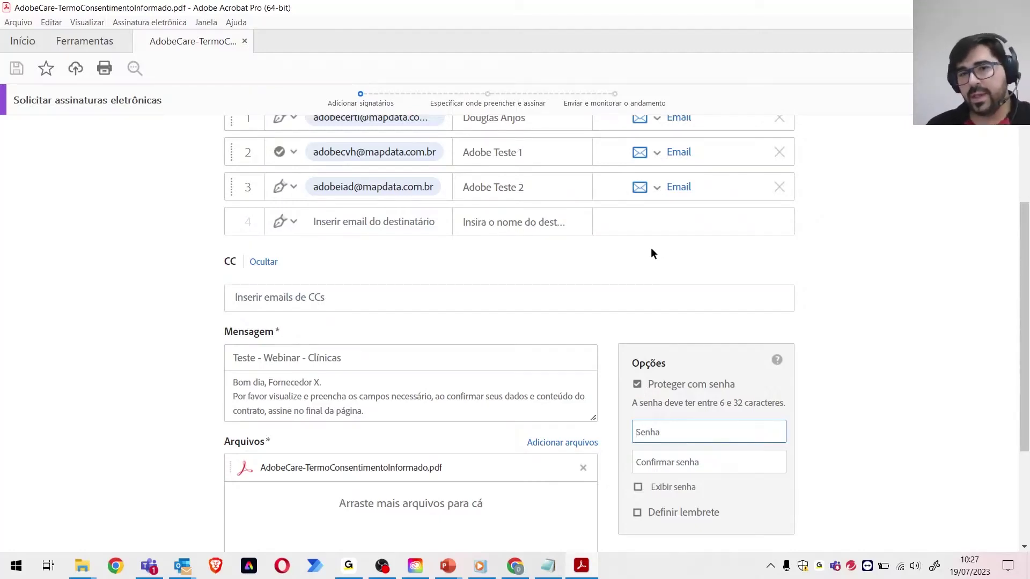
left_click(675, 196)
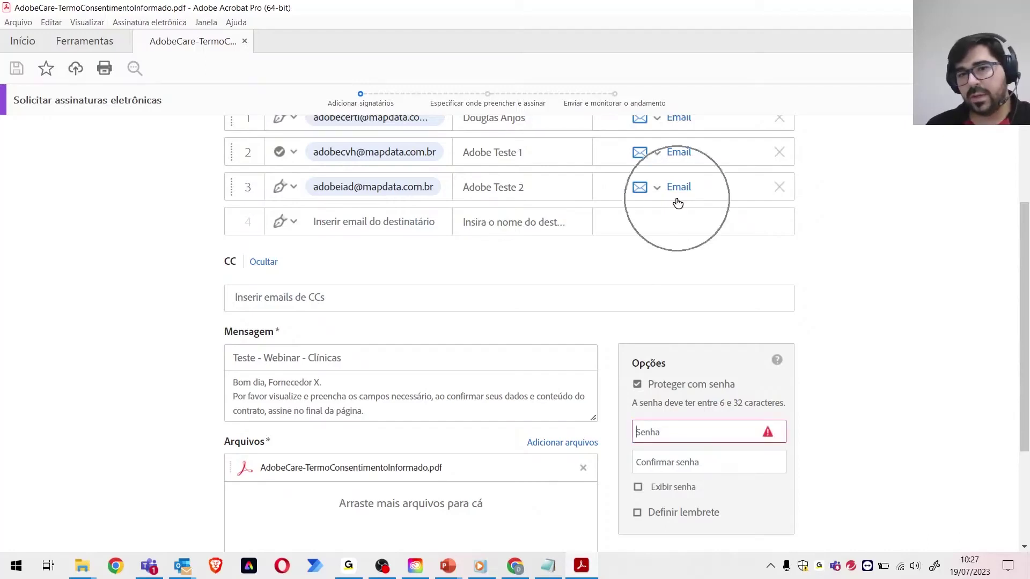
left_click(675, 428)
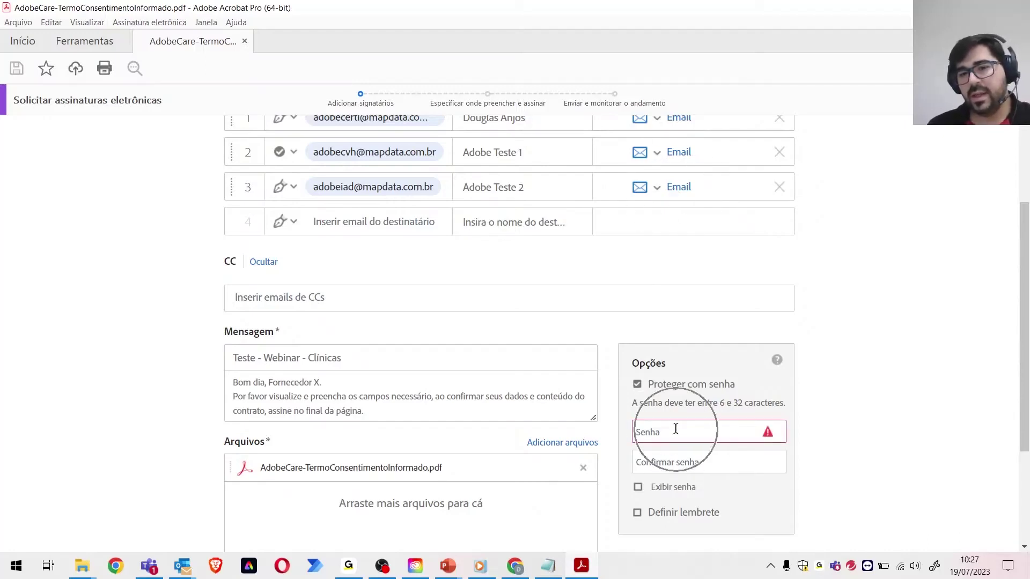
left_click(638, 384)
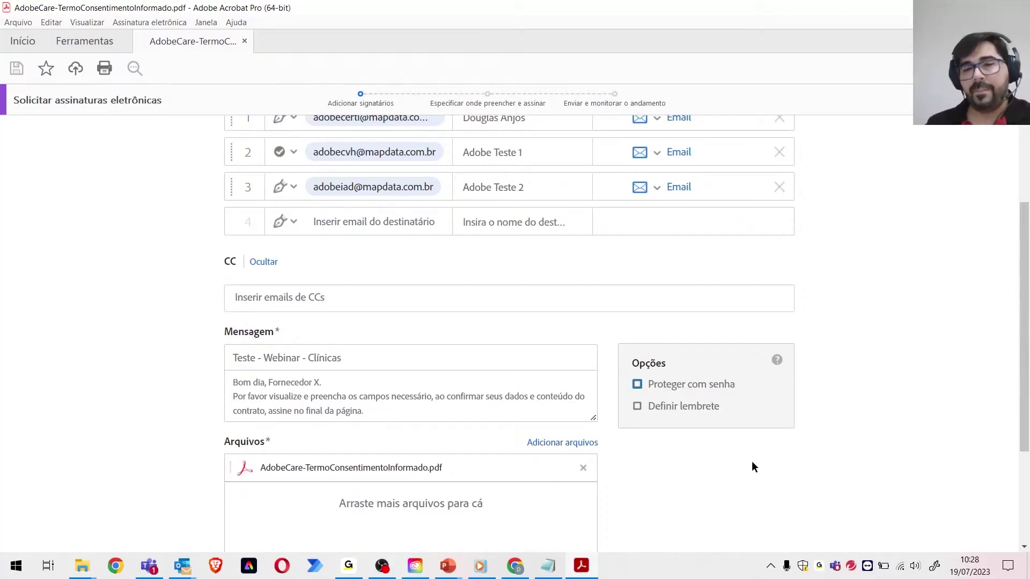
Enable Definir lembrete with the frequency left at Todos os dias.
left_click(652, 408)
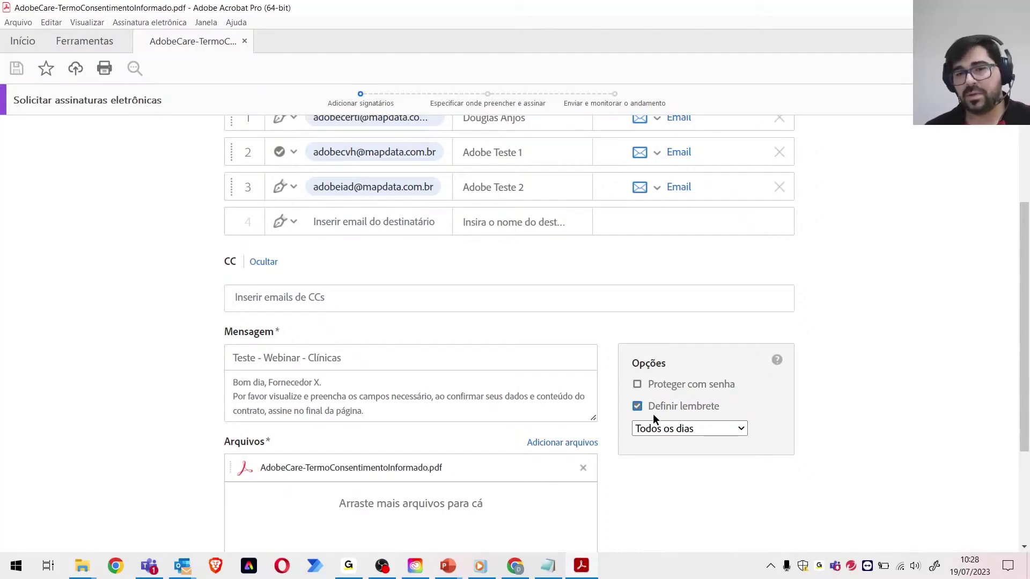
left_click(697, 428)
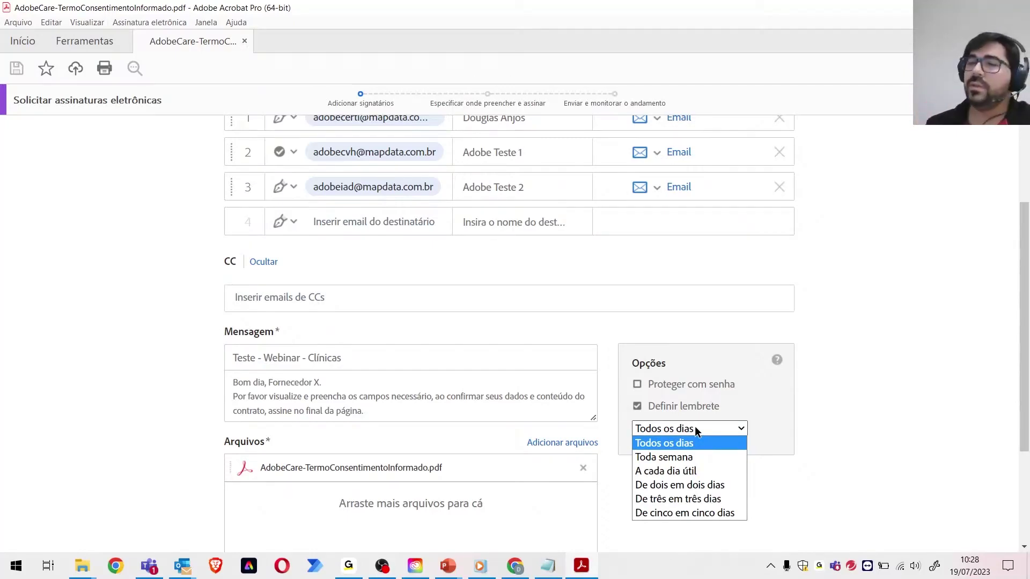
left_click(888, 378)
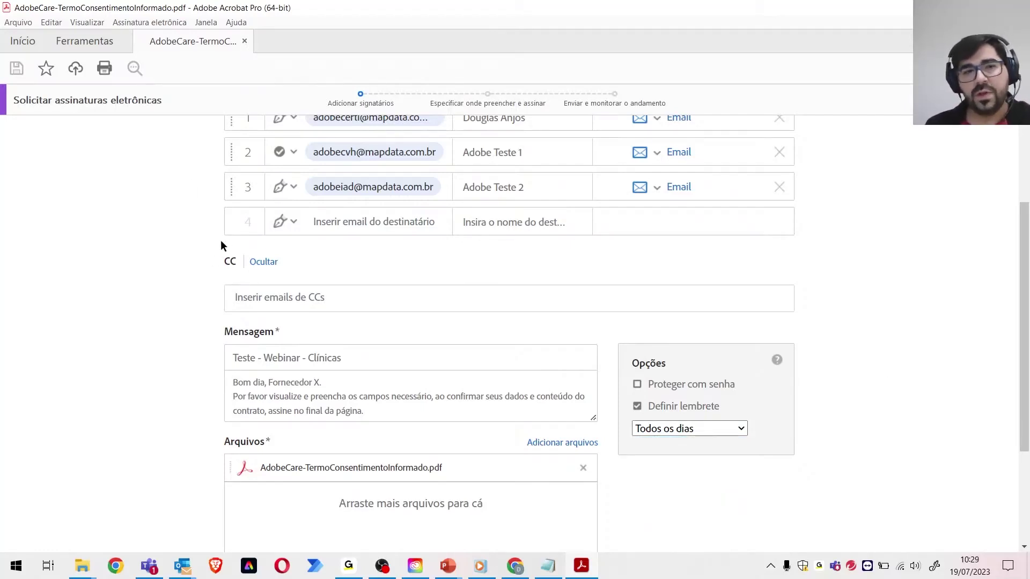
scroll(617, 424, "up", 3)
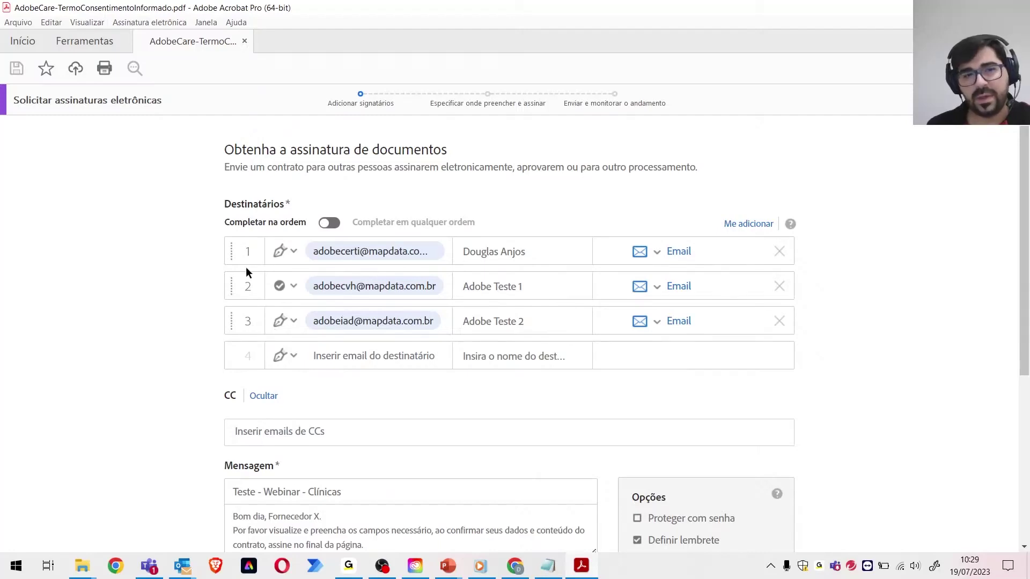
scroll(144, 362, "down", 5)
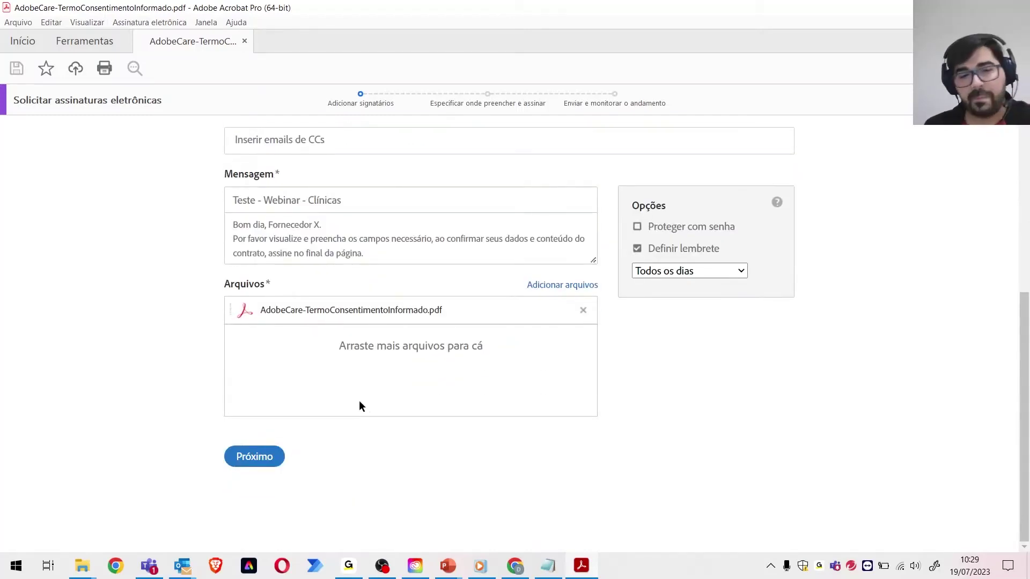
Advance to field placement and add the 18 auto-detected form fields to the consent form.
left_click(267, 461)
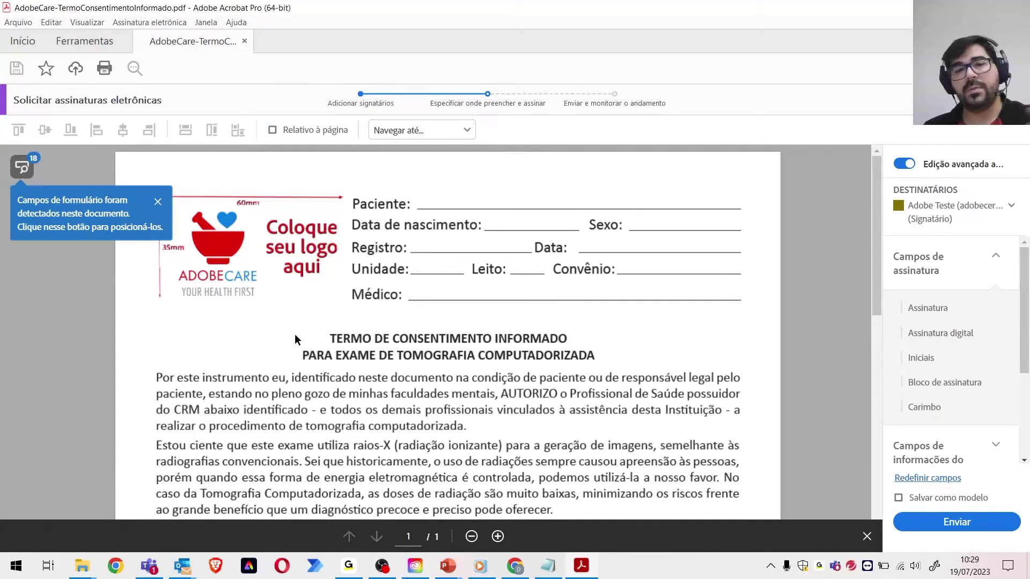
left_click(21, 168)
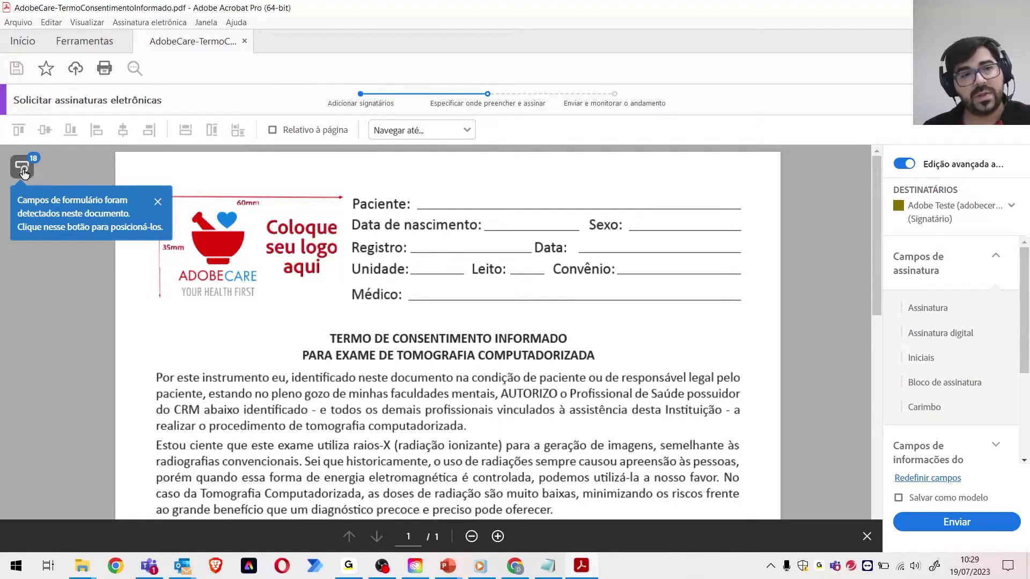
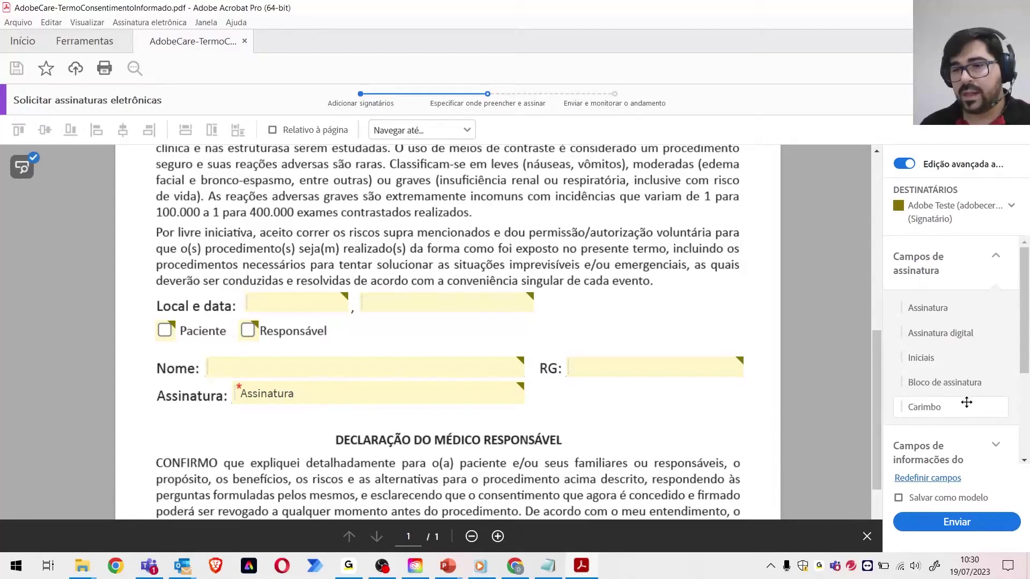
Expand the signer-information field types and pick up the Email field.
scroll(966, 400, "down", 3)
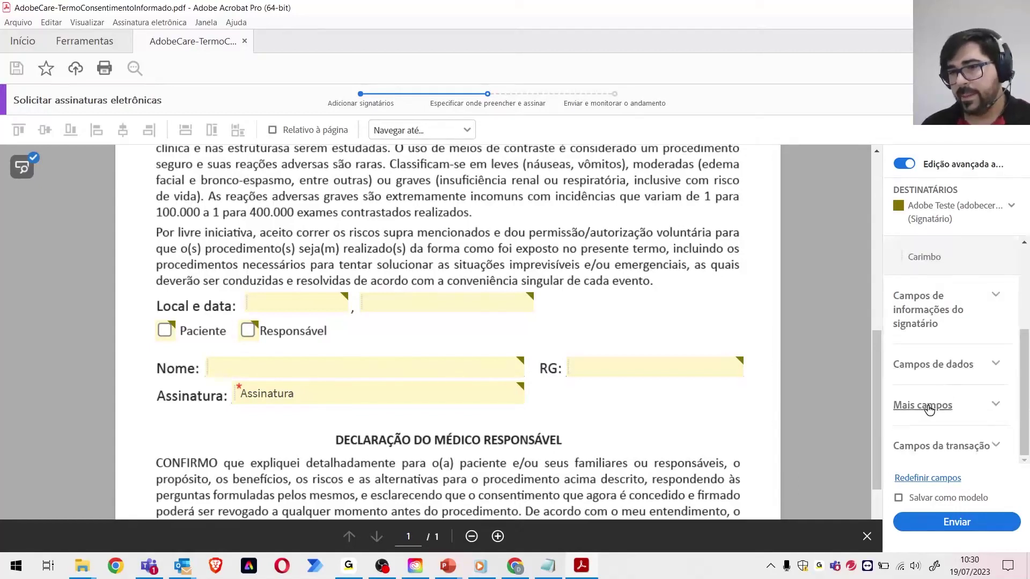
left_click(966, 317)
scroll(946, 358, "up", 1)
scroll(946, 359, "down", 3)
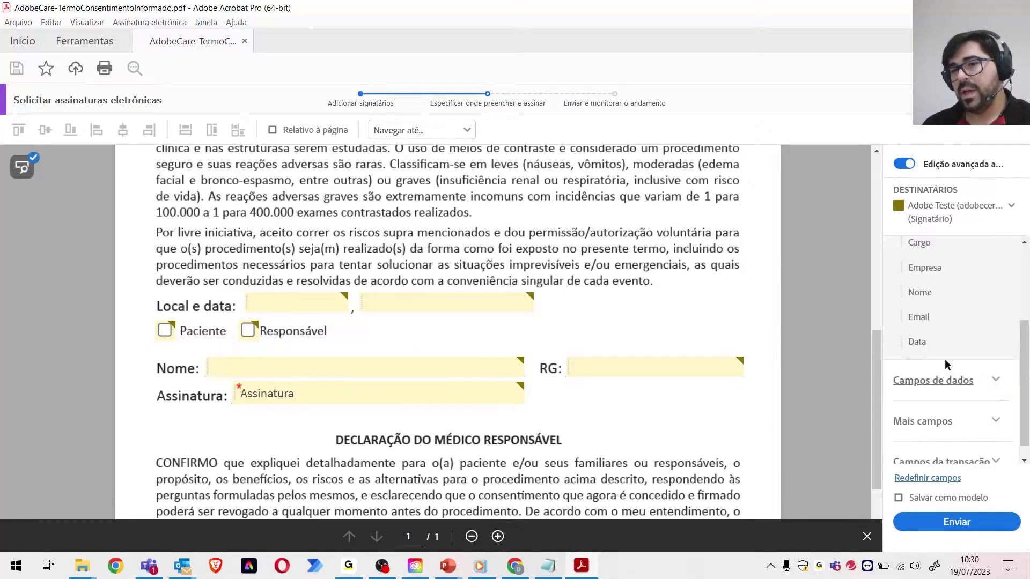
scroll(1017, 363, "up", 1)
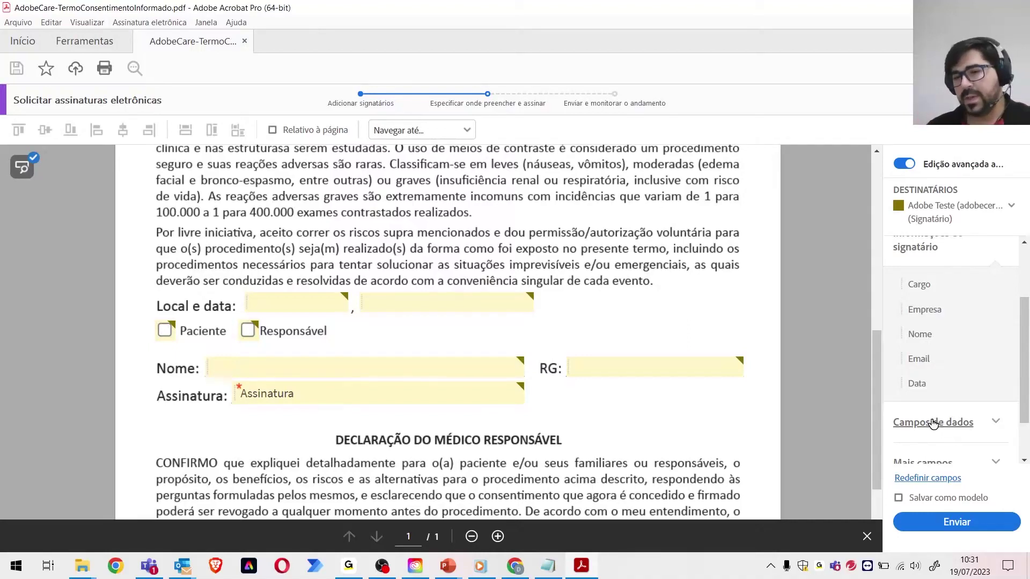
left_click(927, 359)
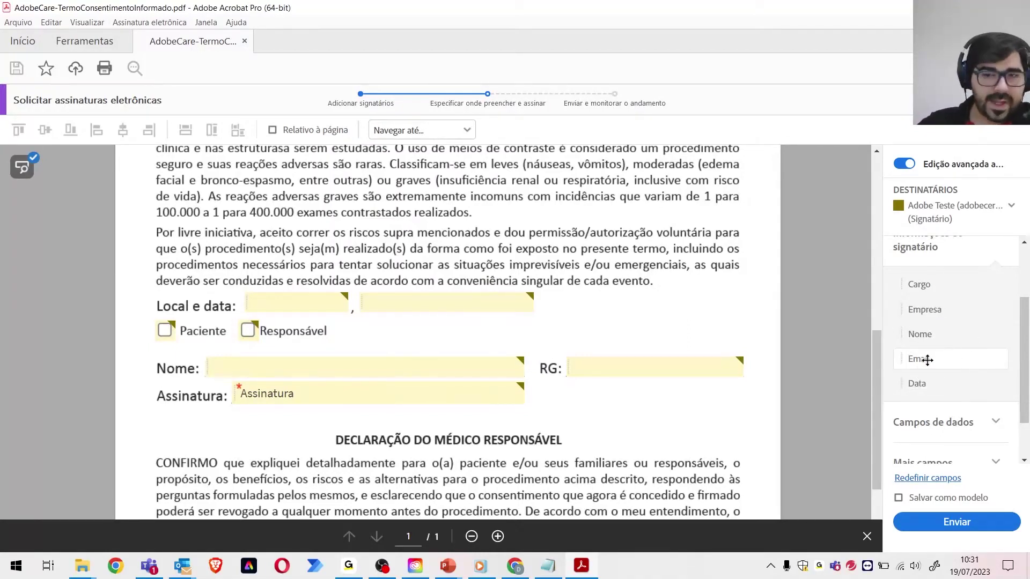
key("ctrl")
key("ctrl")
key("ctrl")
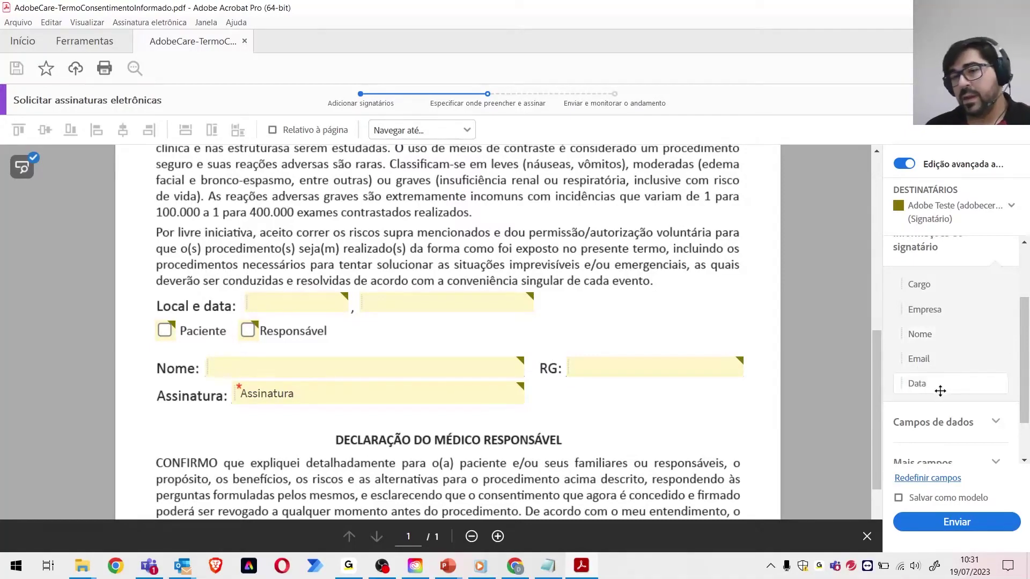
Expand the Campos de dados field types, such as text entry and dropdown.
scroll(940, 388, "down", 2)
left_click(936, 365)
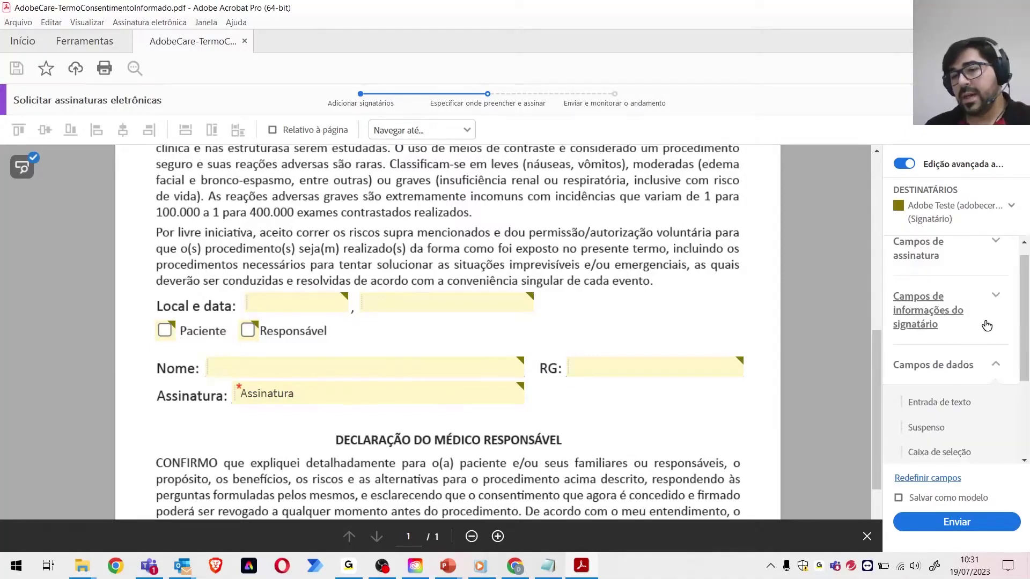
scroll(971, 333, "down", 3)
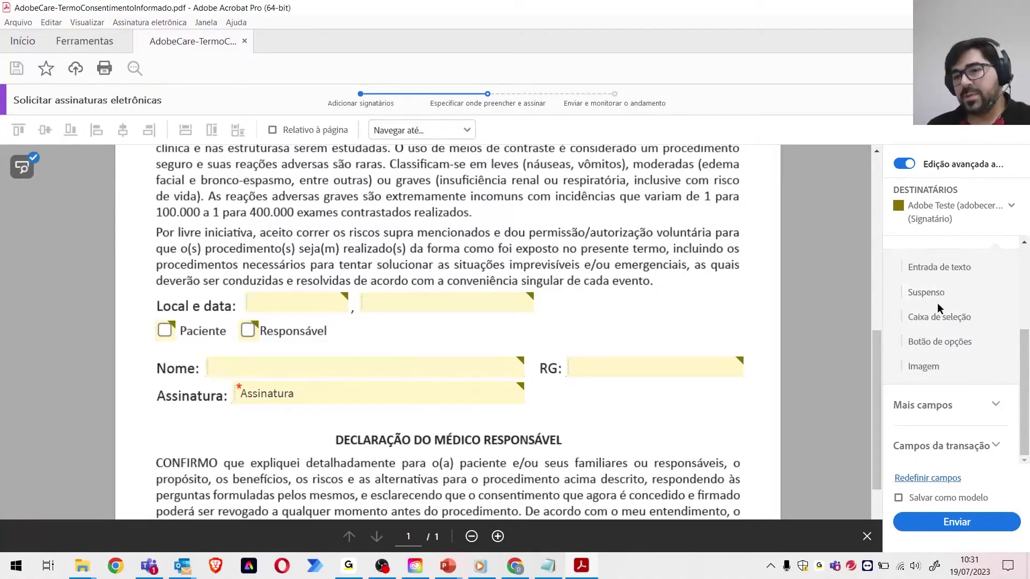
Place a dropdown beside the Local e data line, then delete the misplaced field.
left_click(451, 134)
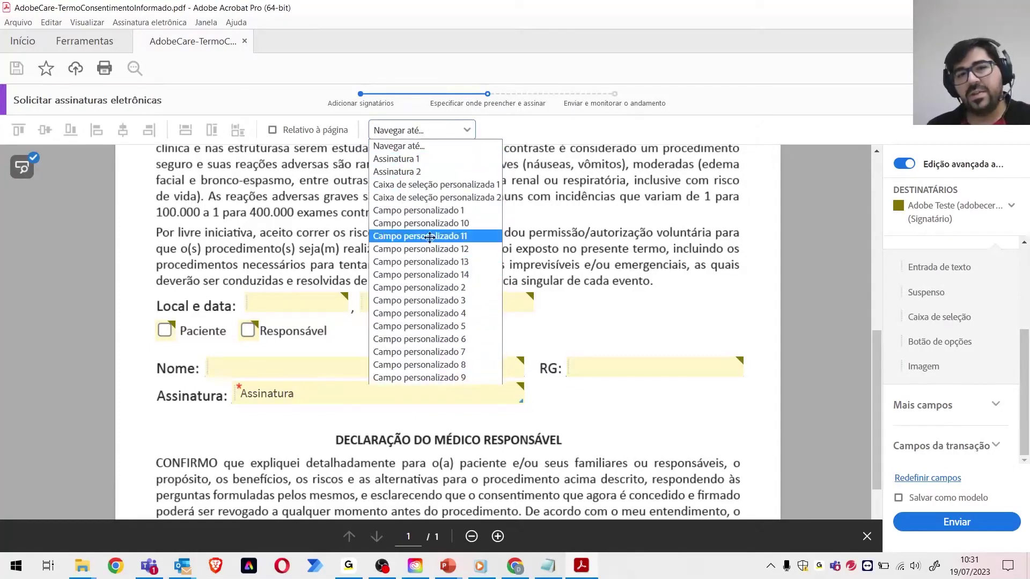
left_click(633, 281)
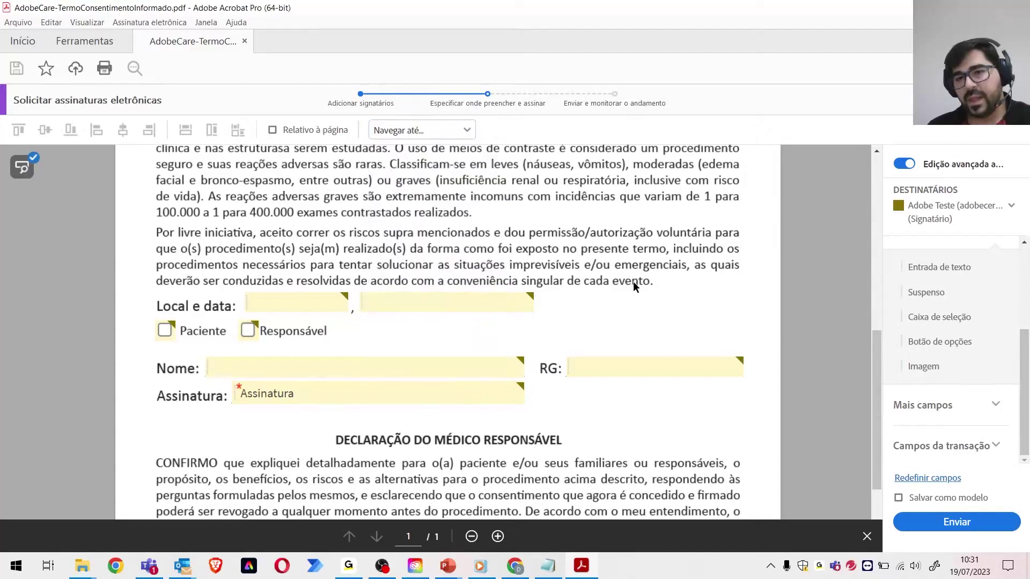
left_click(925, 292)
left_click(588, 296)
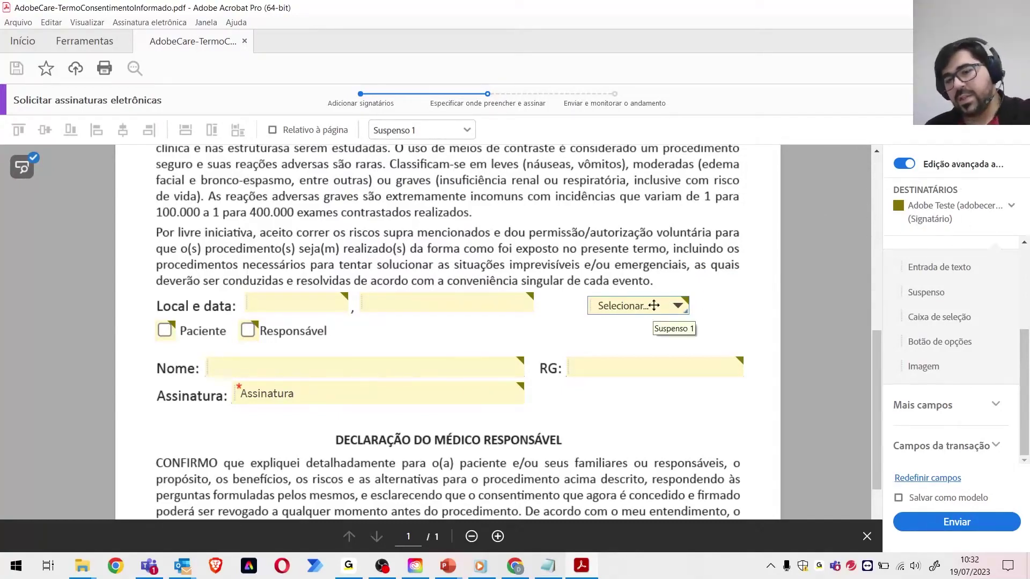
key("Tab")
Assign new fields to the Aprovador recipient and drop a Suspenso field below the patient signature line.
left_click(917, 215)
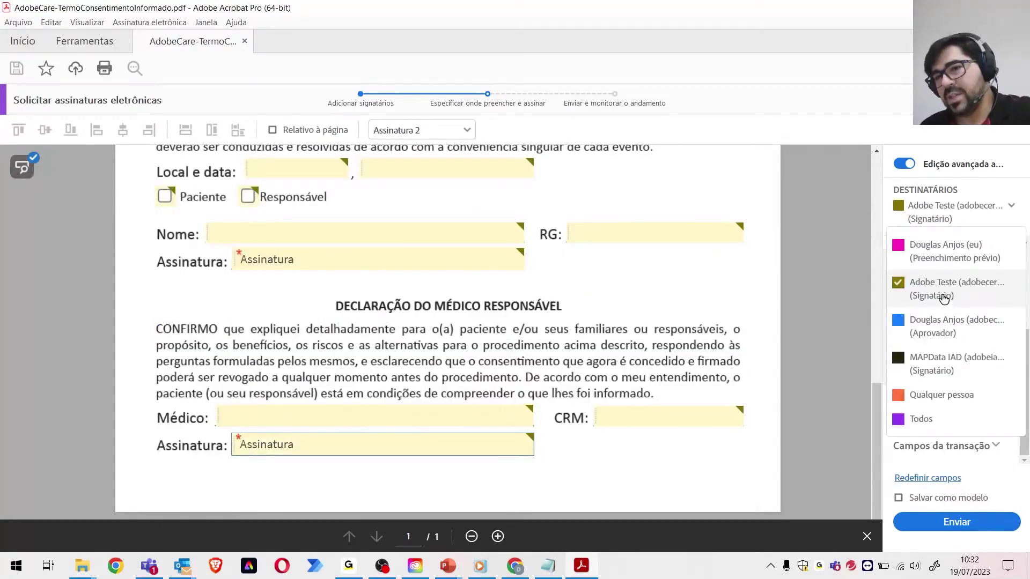
left_click(943, 326)
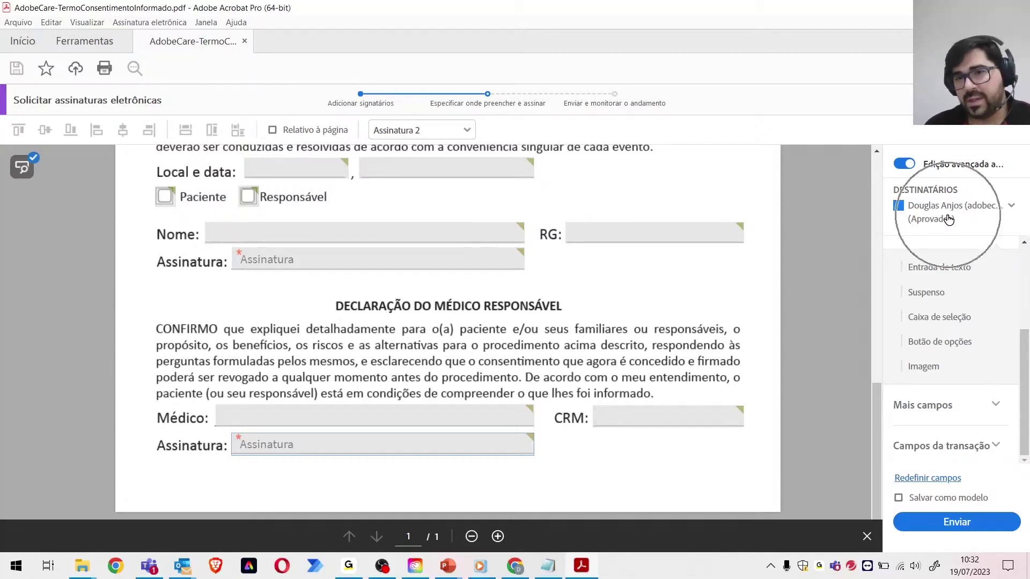
left_click_drag(926, 291, 591, 271)
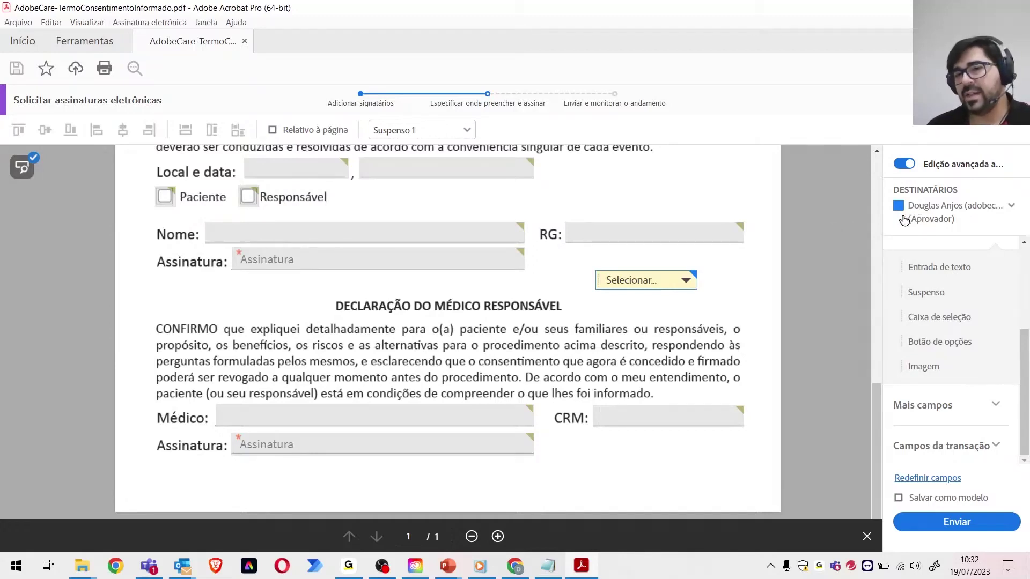
left_click(904, 219)
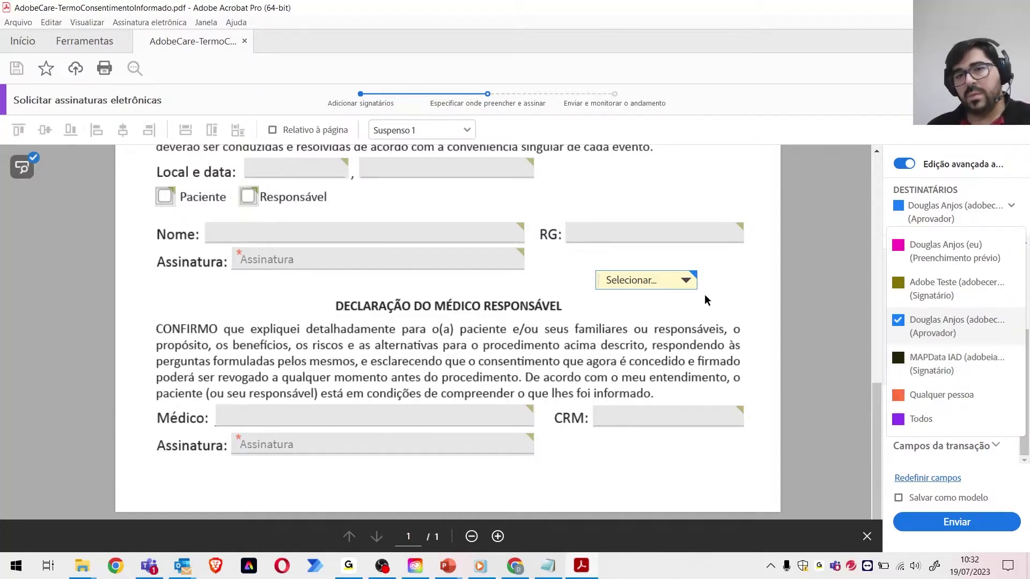
Replace the Suspenso 1 field's default options with Casa and Apartamento.
double_click(671, 276)
mouse_move(403, 309)
left_mouse_down()
mouse_move(360, 244)
mouse_move(396, 309)
mouse_move(396, 289)
left_mouse_up()
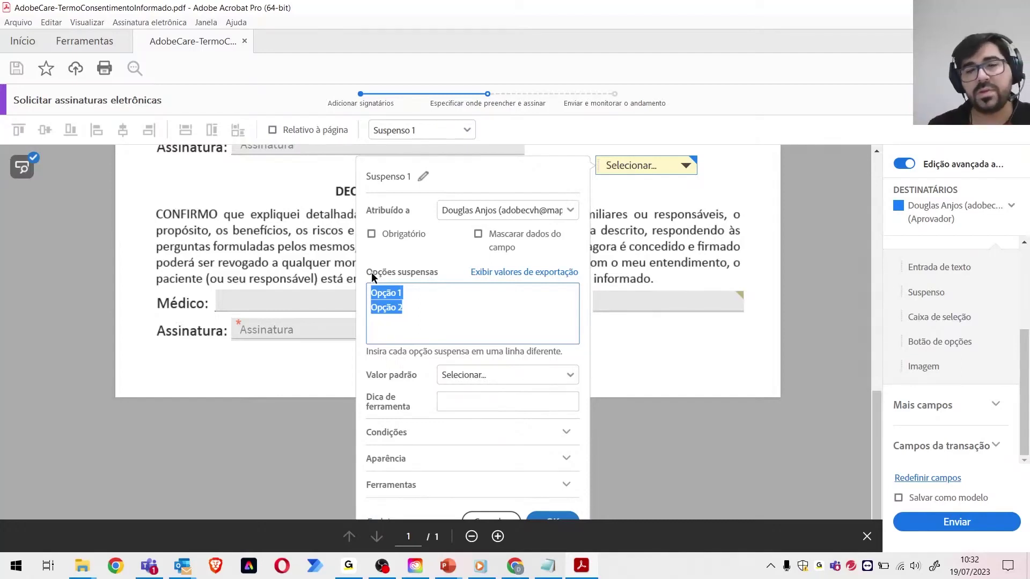
type("O")
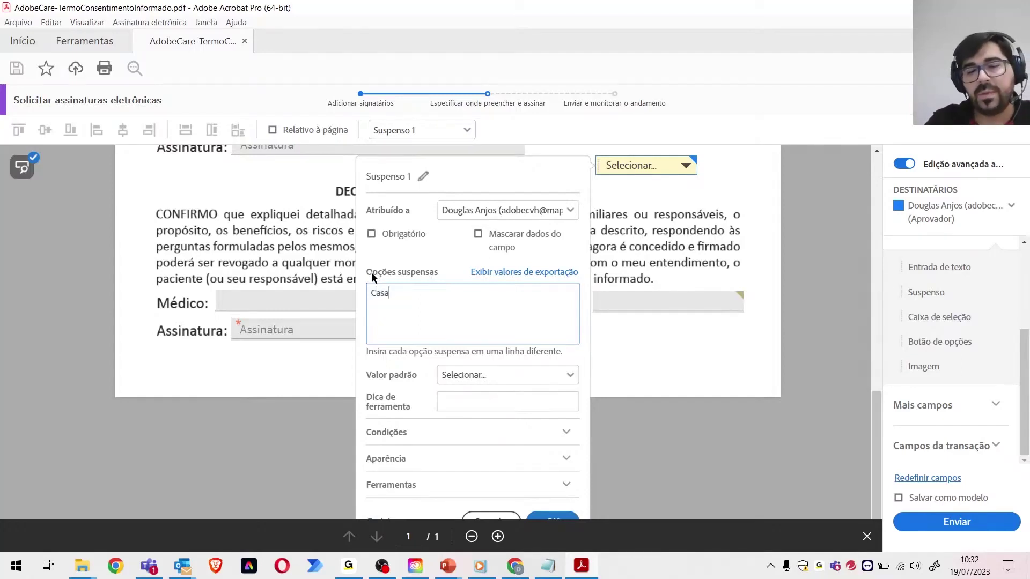
type("A")
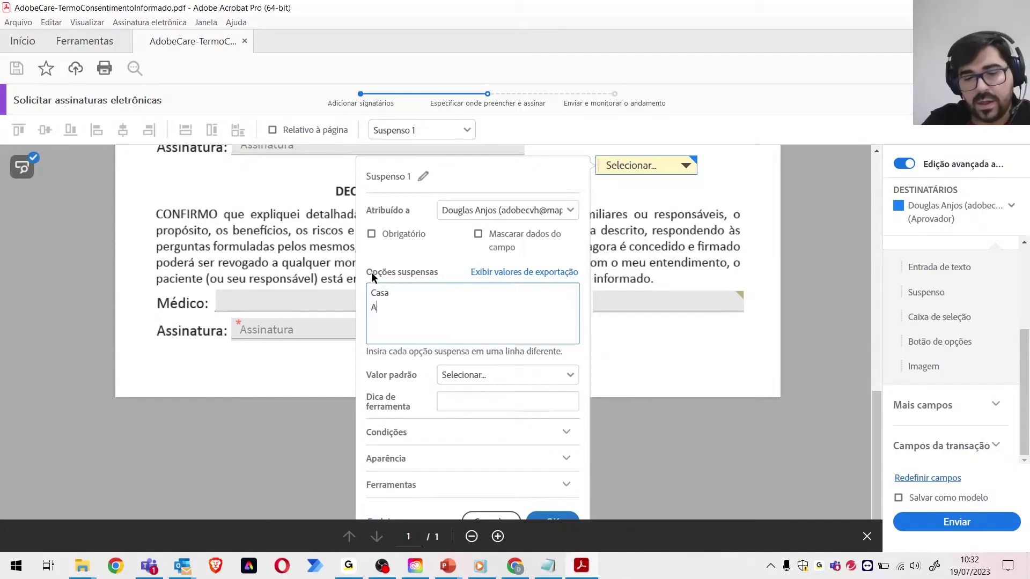
type("partamento")
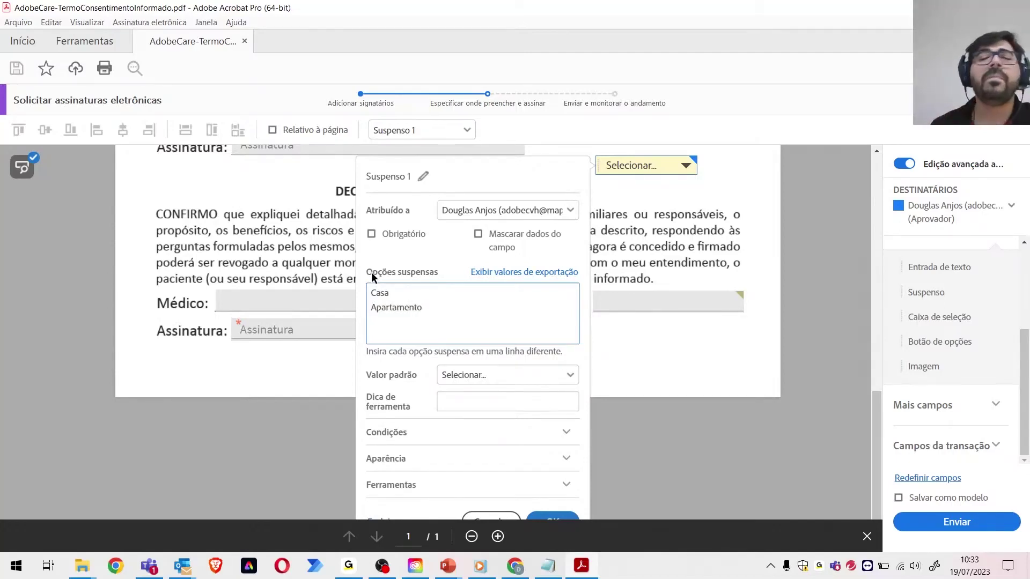
scroll(816, 343, "up", 2)
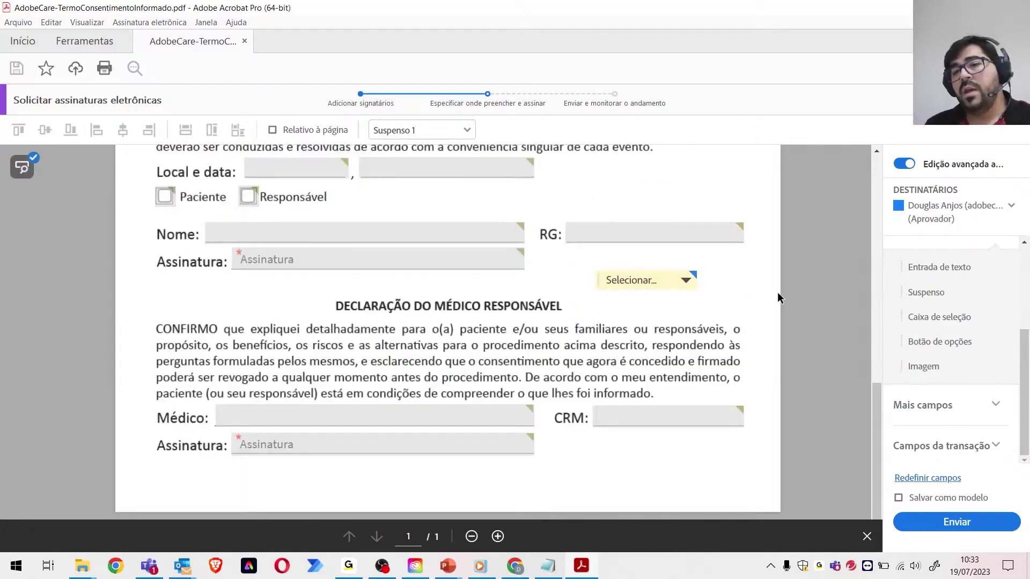
Delete the dropdown field and expand the Mais campos and Campos da transação types.
key("Delete")
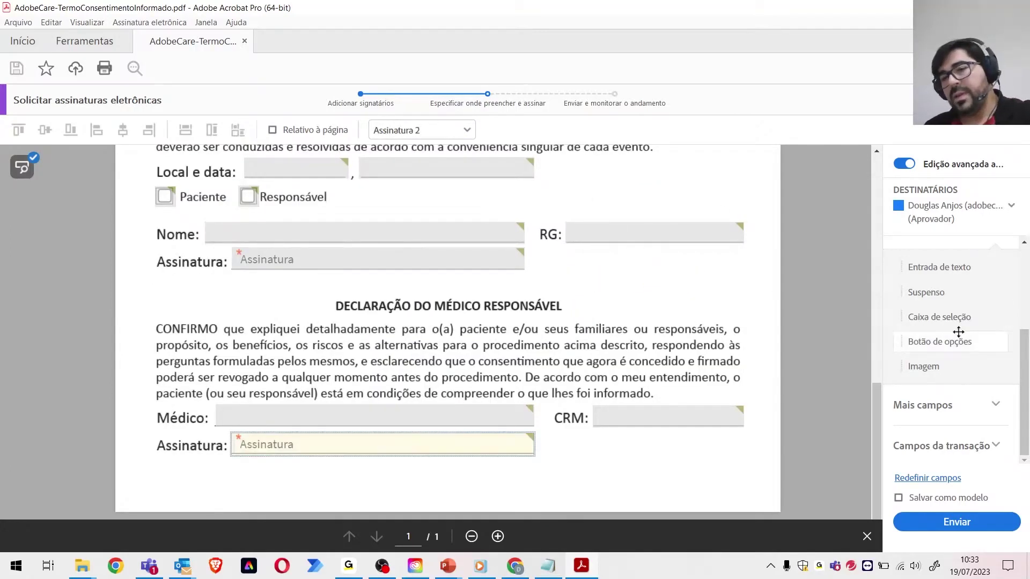
left_click(968, 405)
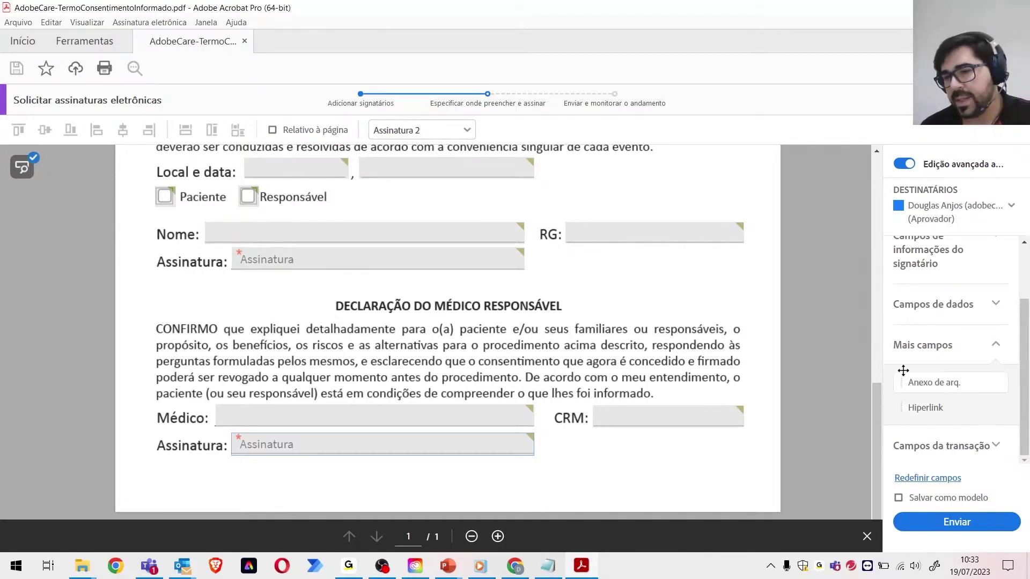
left_click(950, 448)
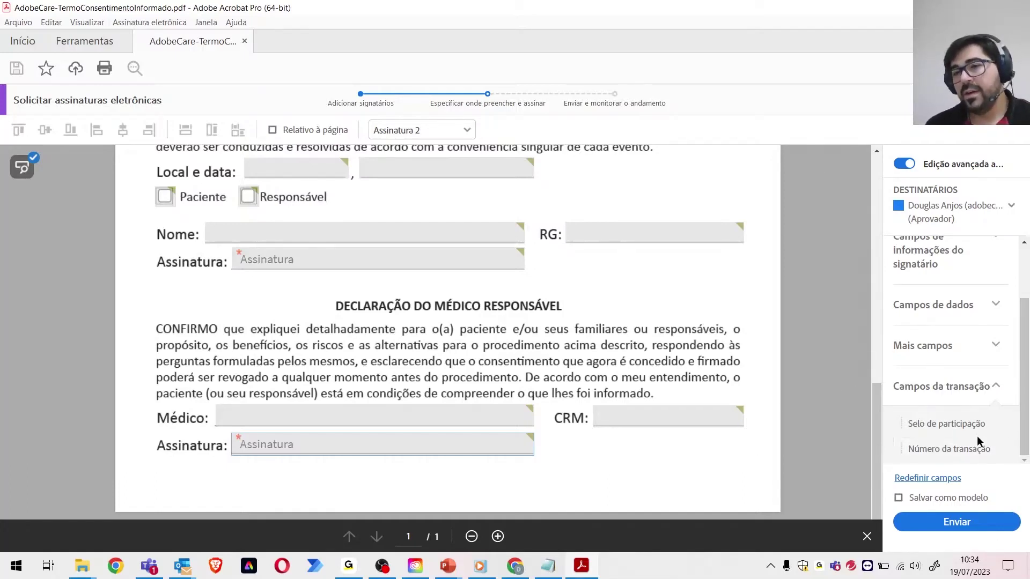
Leave Request E-signatures via Sair, discarding the added fields.
scroll(982, 437, "up", 1)
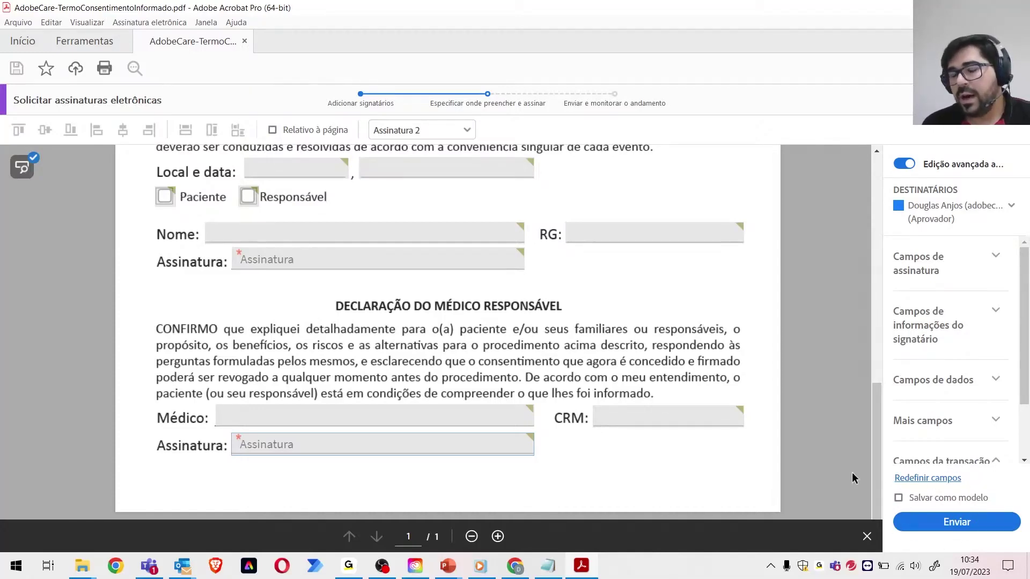
scroll(658, 256, "up", 10)
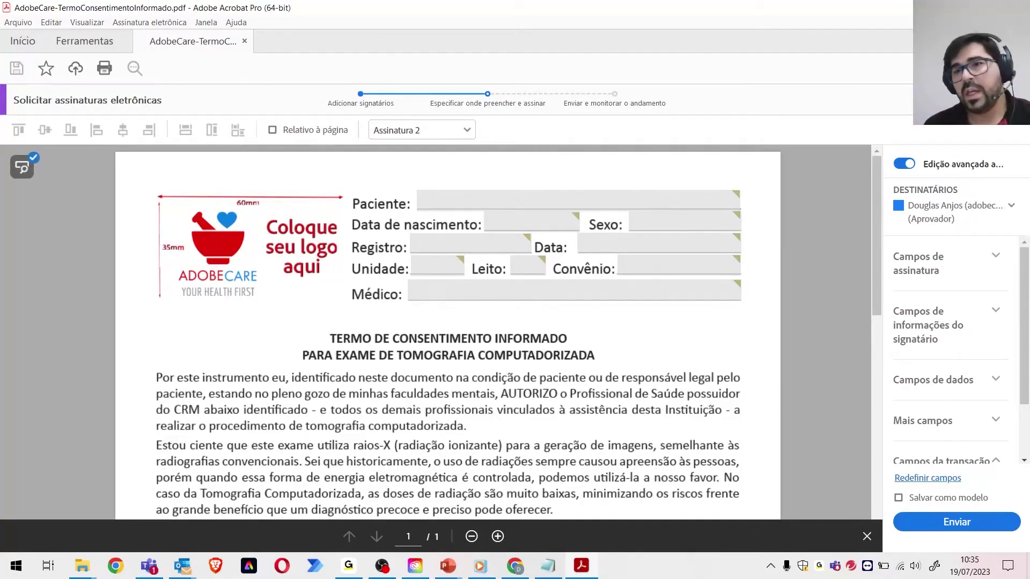
left_click(1008, 99)
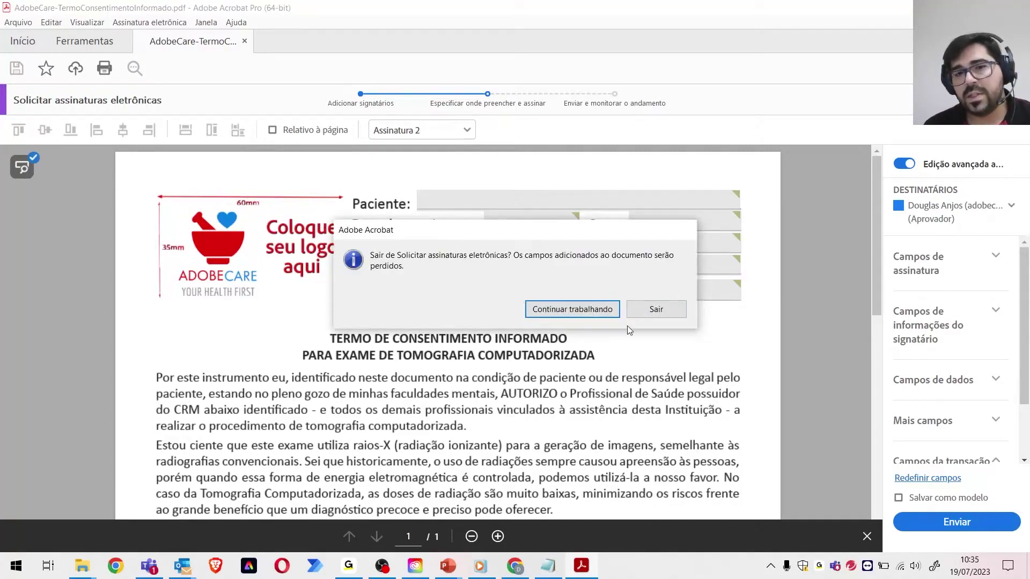
left_click(655, 309)
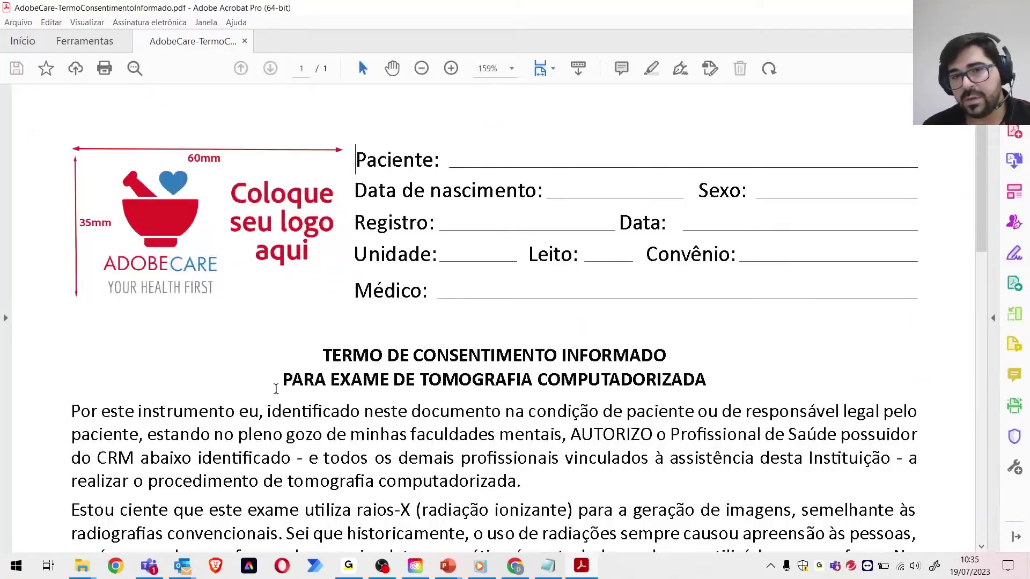
Bring the Chrome Acrobat home page forward maximized and show the Assinatura eletrônica menu.
key("alt+Tab")
key("alt+Tab")
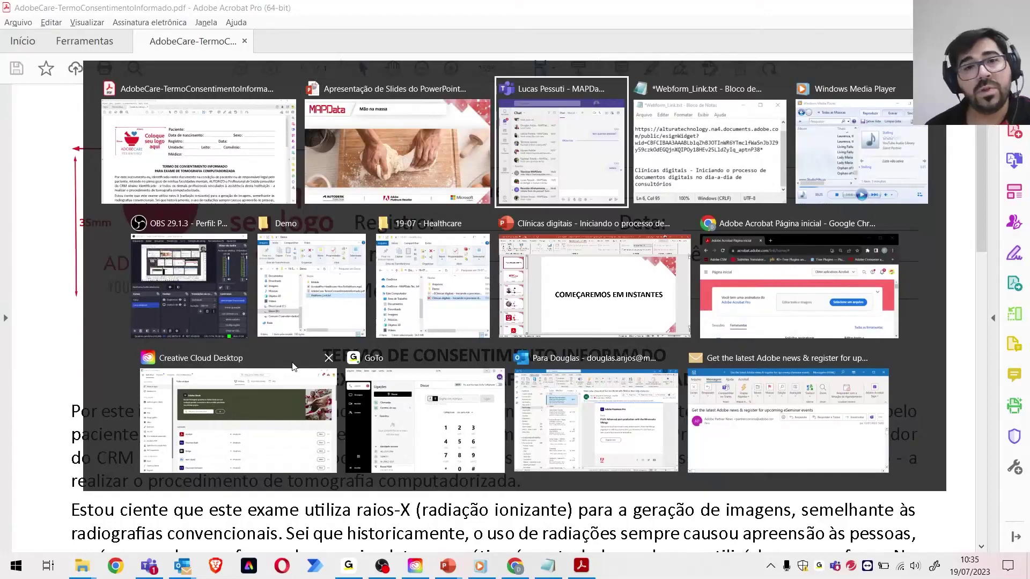
key("alt+Tab")
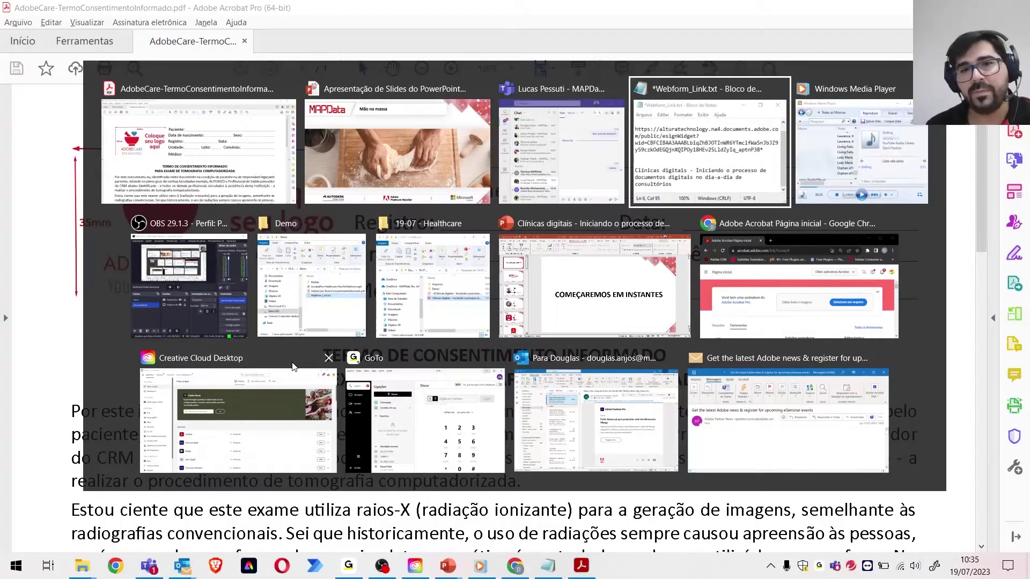
key("alt+Tab")
key("alt+Tab")
key("alt+Tab")
key("alt+Tab")
key("alt+Tab")
key("alt+Tab")
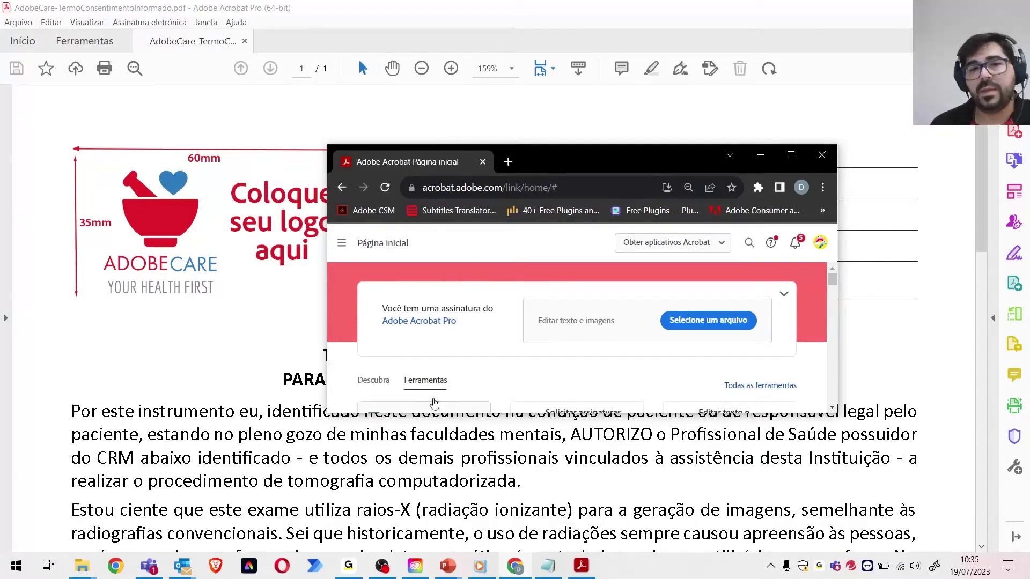
left_click_drag(565, 166, 511, 271)
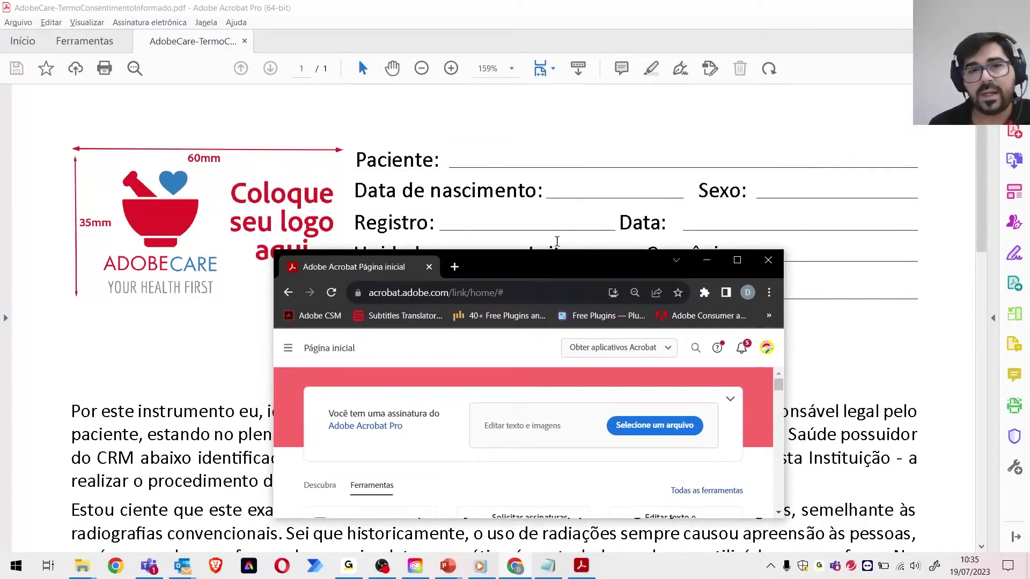
double_click(551, 270)
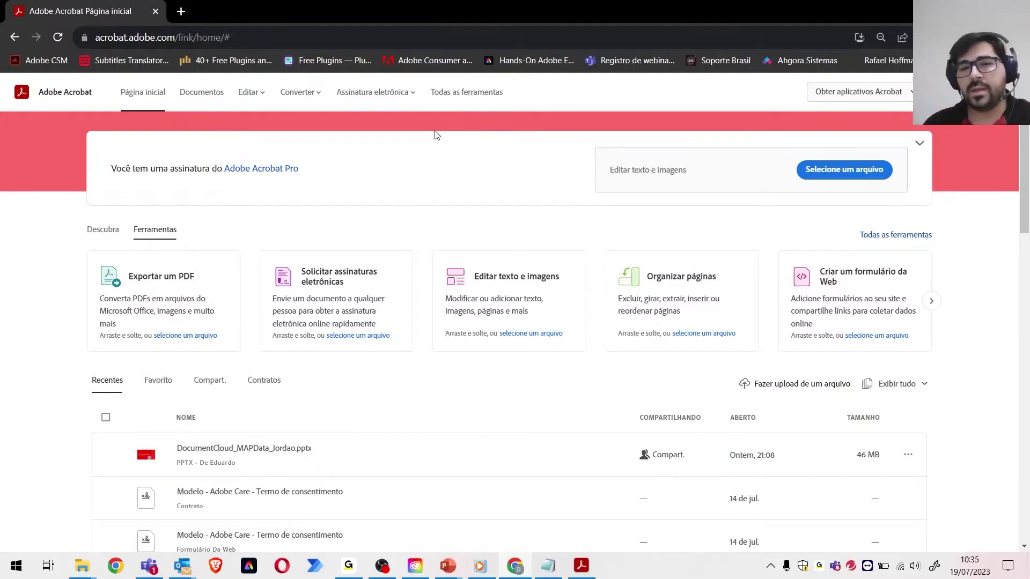
left_click(413, 105)
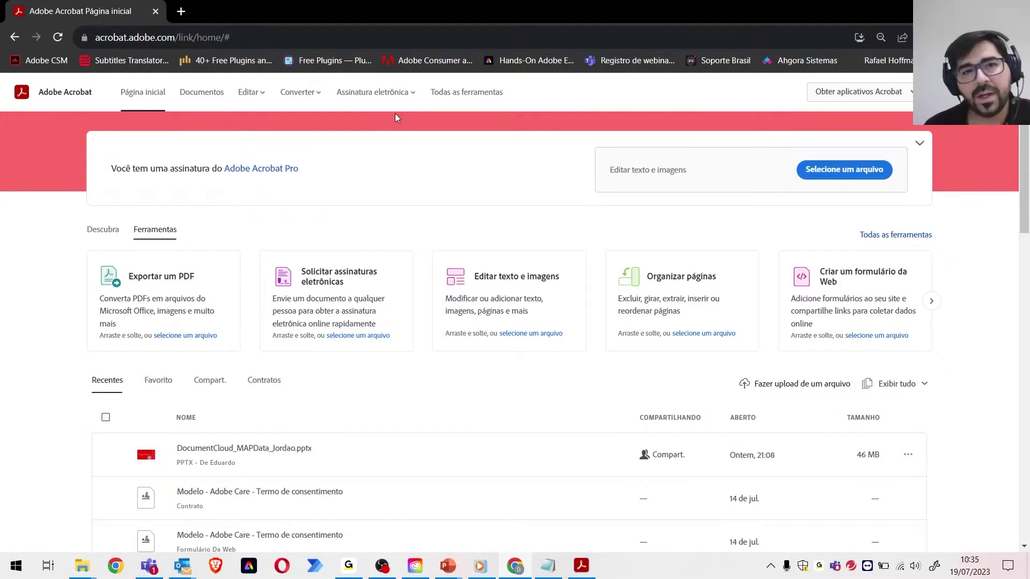
mouse_move(395, 108)
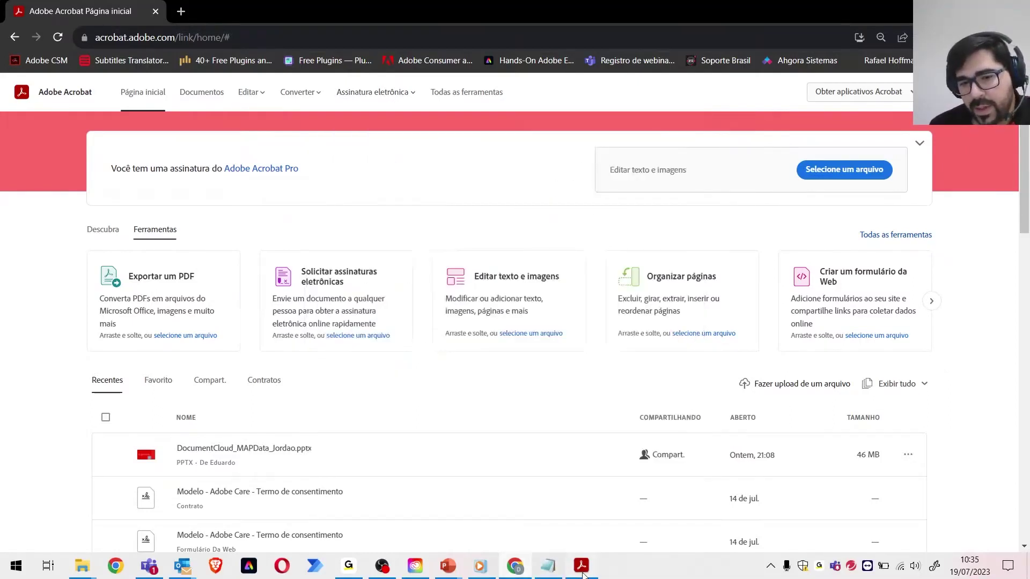
View the Ferramentas overview in Acrobat Pro, then return to Chrome.
key("alt+Tab")
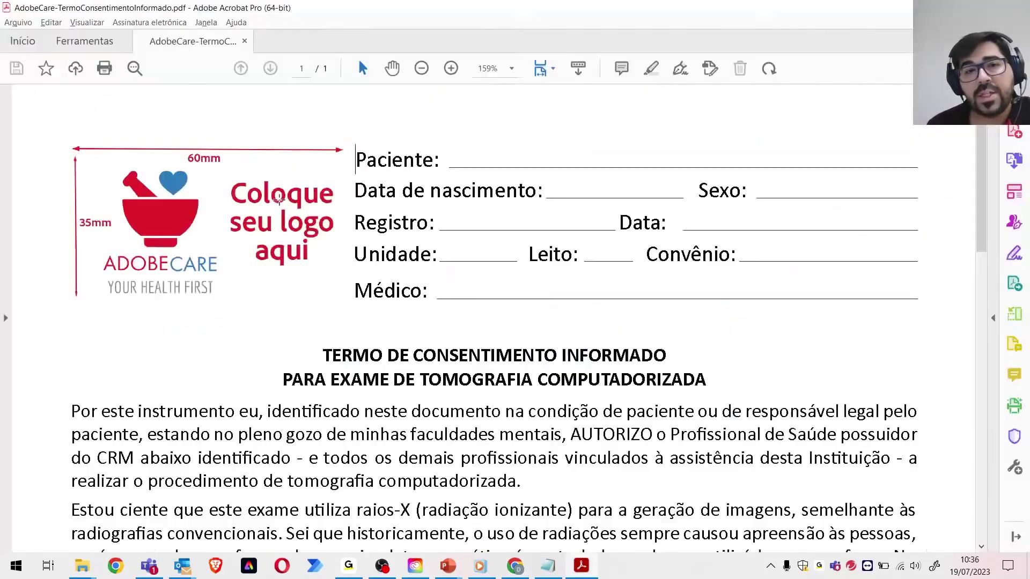
left_click(96, 42)
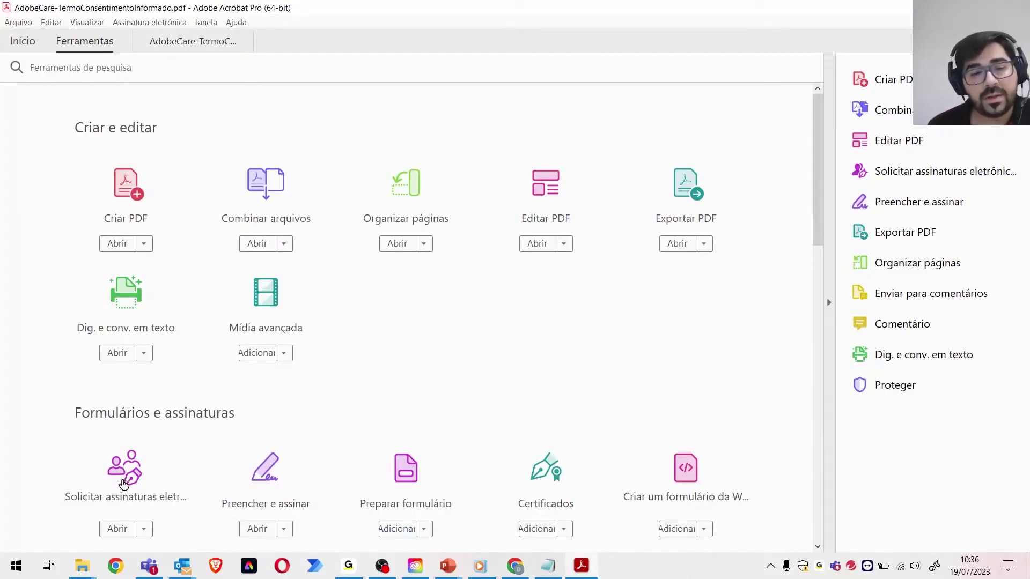
key("alt+Tab")
Start Solicitar assinaturas eletrônicas with the Adobe Care consent template as the file.
left_click(376, 92)
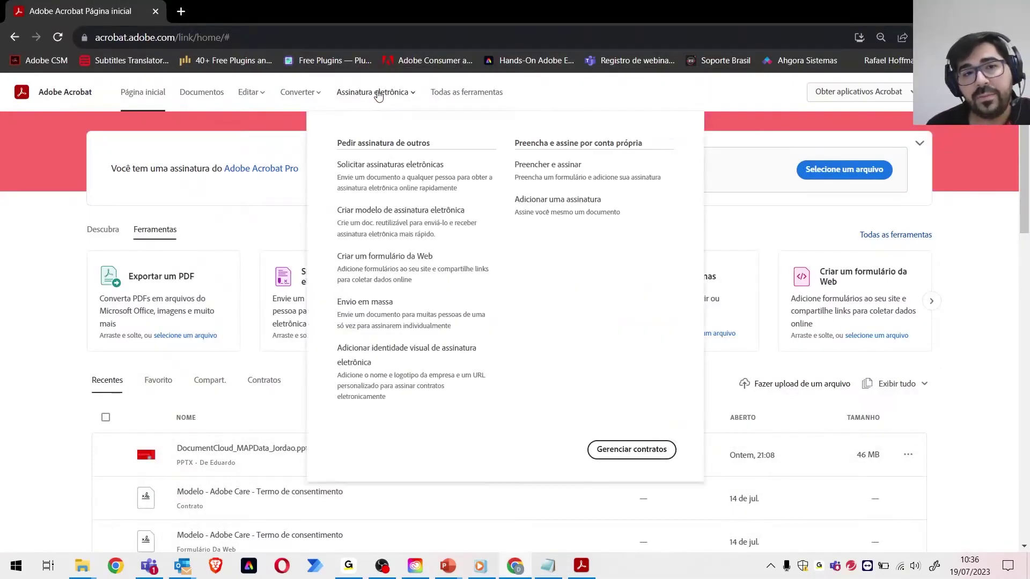
left_click(364, 176)
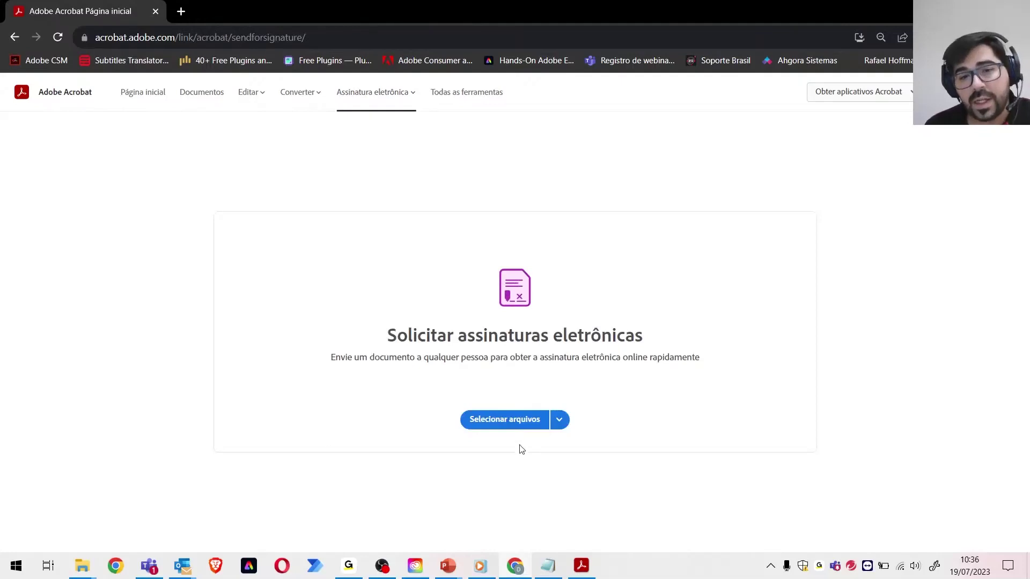
left_click(536, 429)
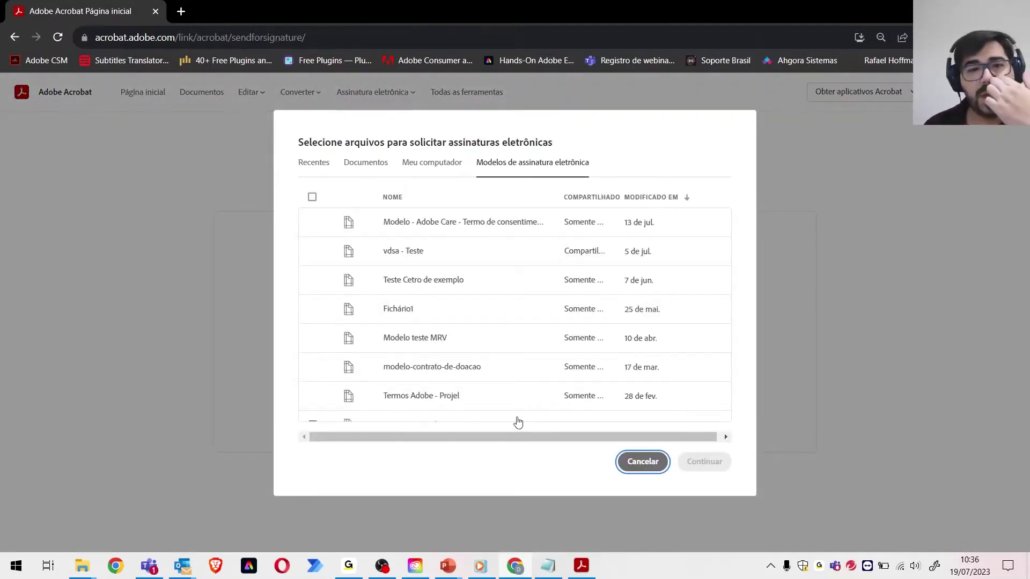
left_click(496, 170)
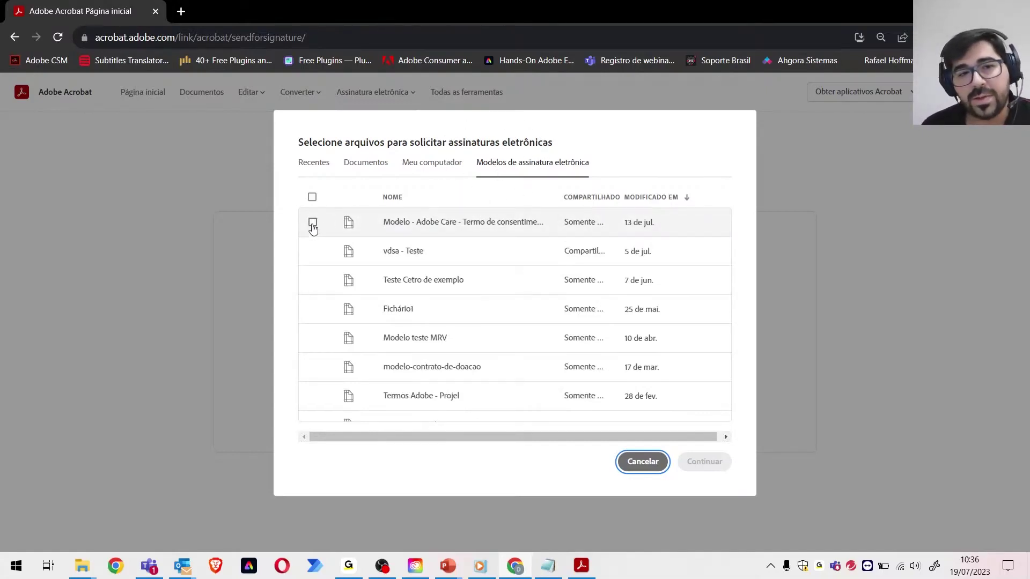
left_click(313, 224)
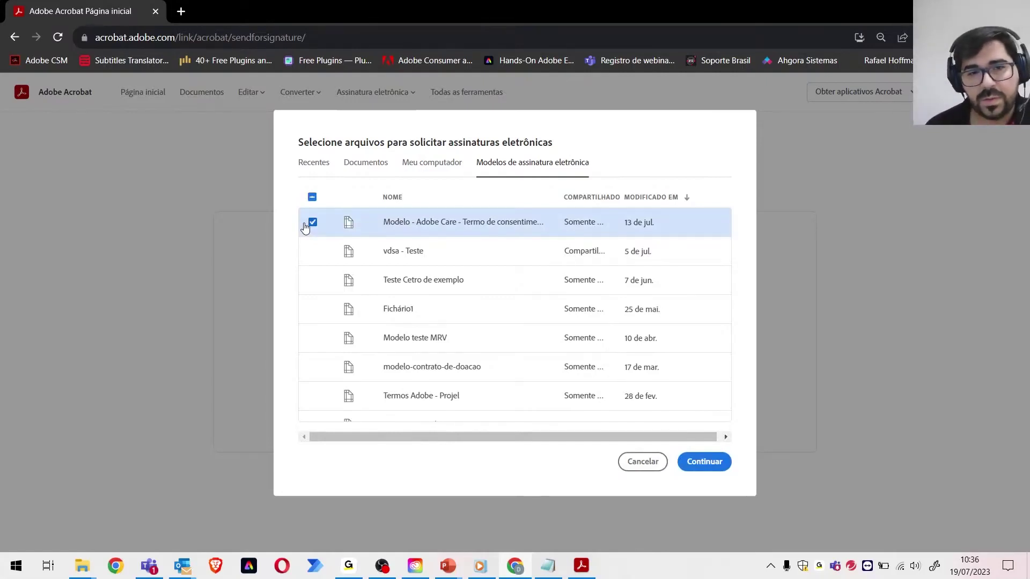
left_click(719, 463)
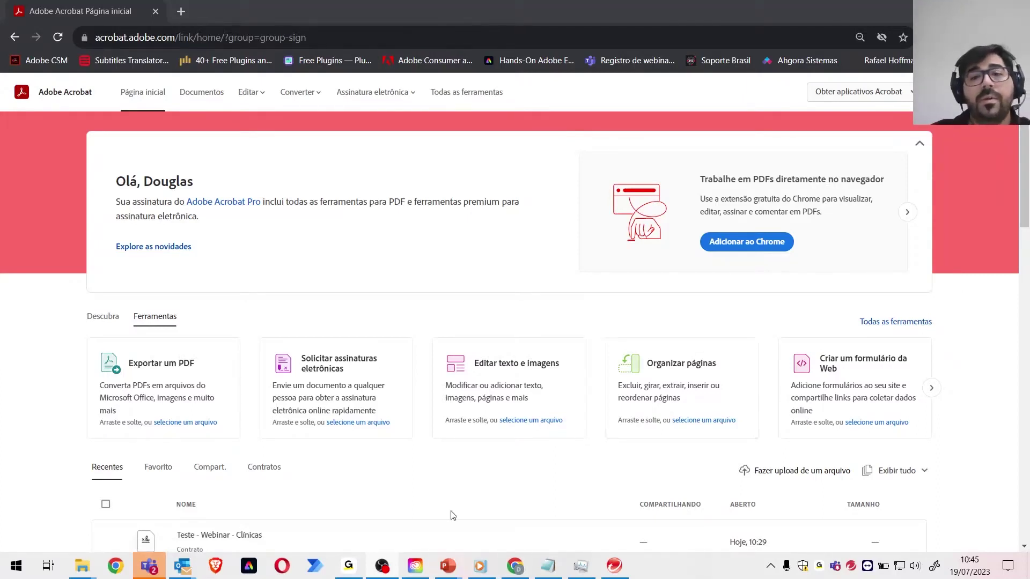
Request e-signatures using the Adobe Care template from 'Com base em modelos de assinatura eletrônica'.
mouse_move(354, 110)
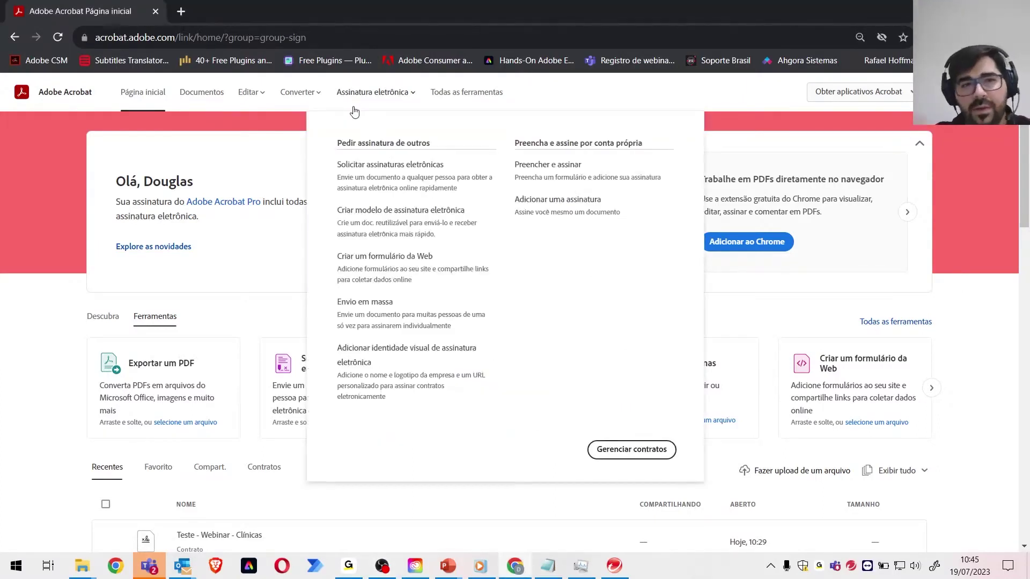
left_click(392, 182)
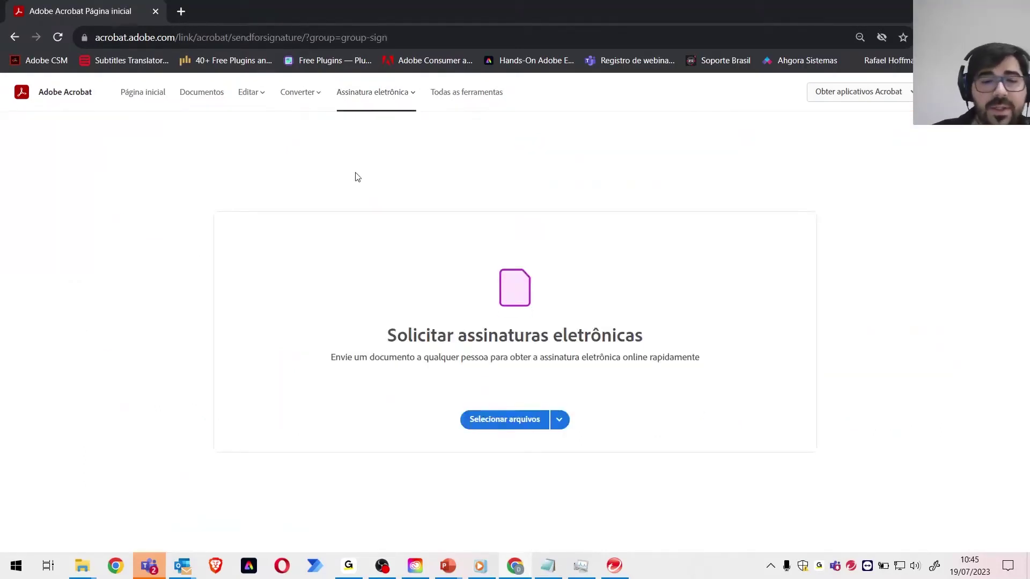
left_click(559, 420)
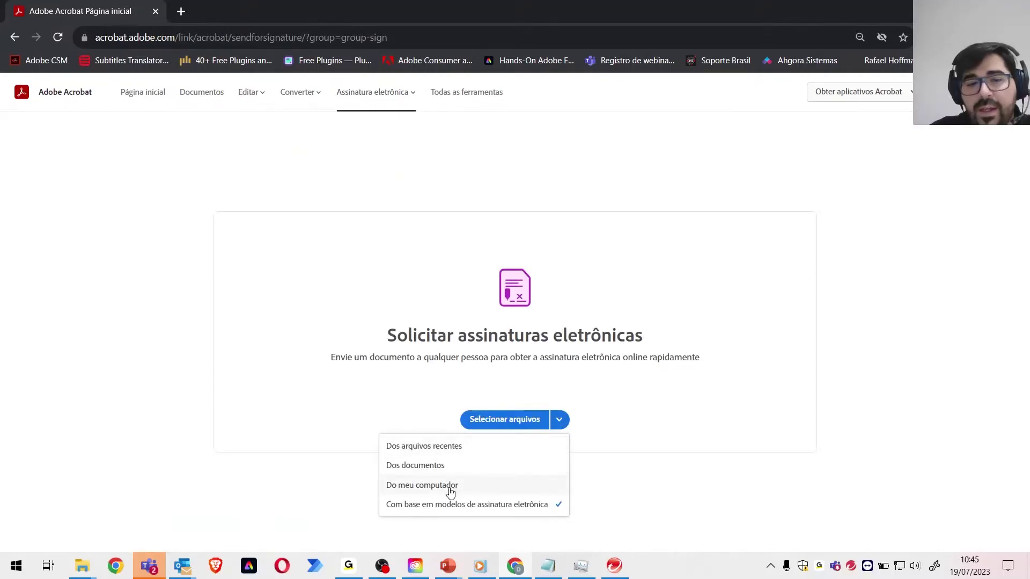
left_click(424, 506)
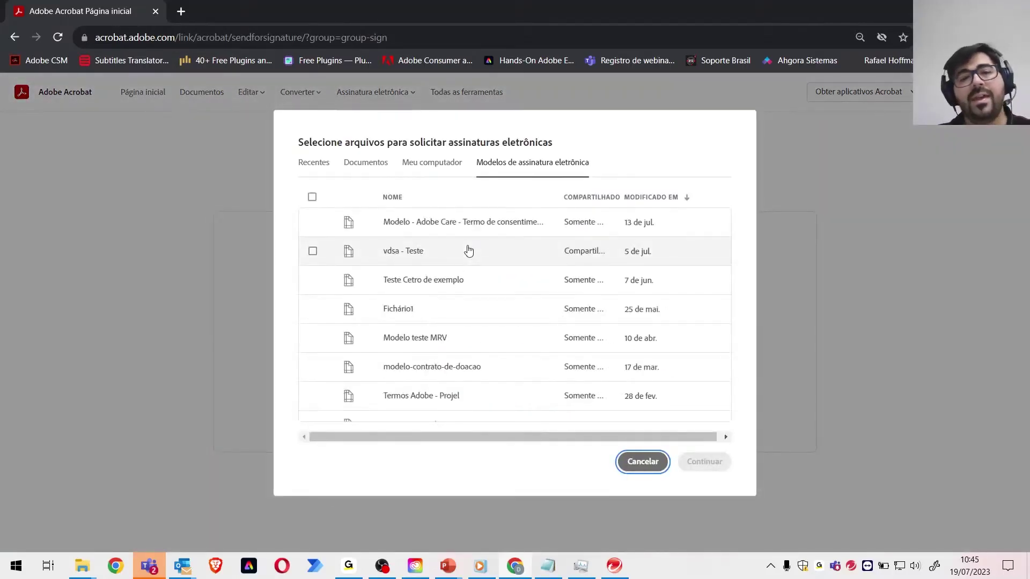
left_click(312, 222)
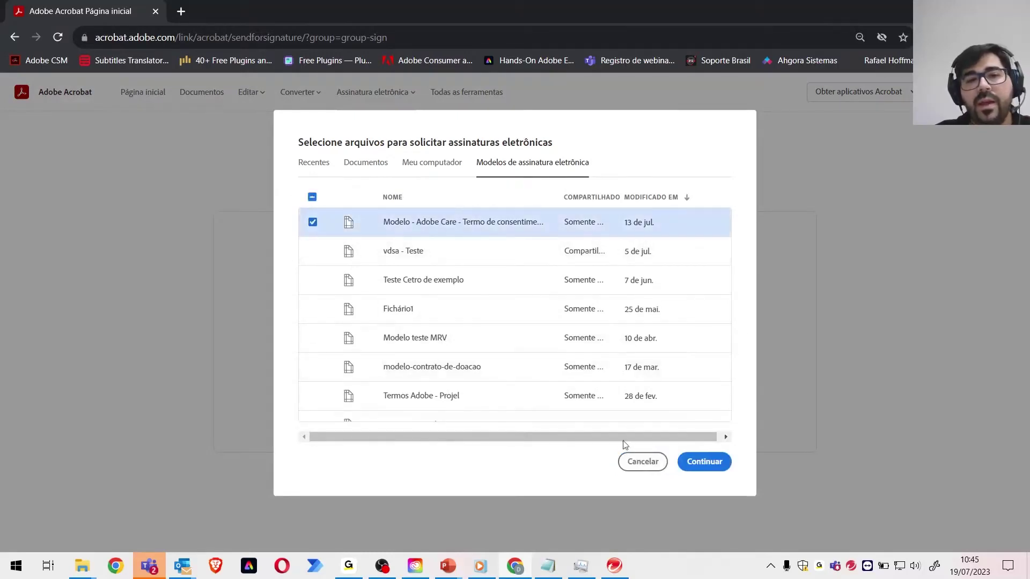
left_click(701, 464)
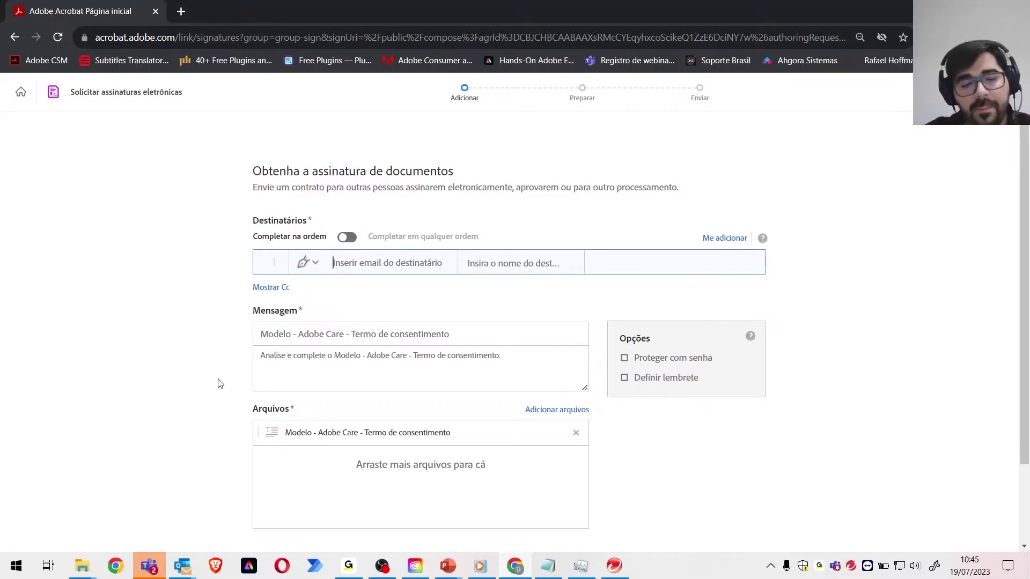
Add three saved contacts found by typing 'adobe' as recipients 1, 2 and 3.
type("adobe")
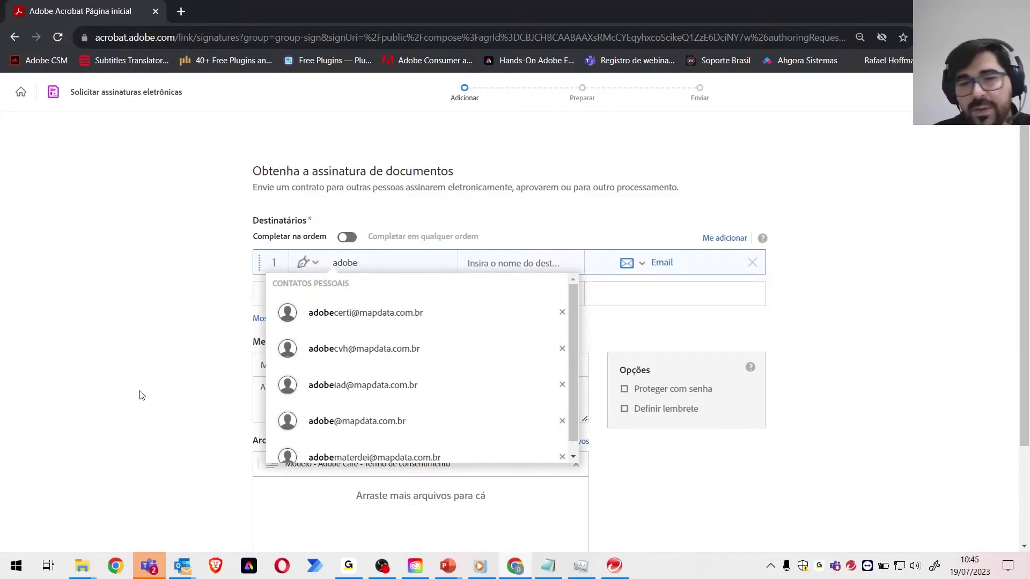
left_click(346, 321)
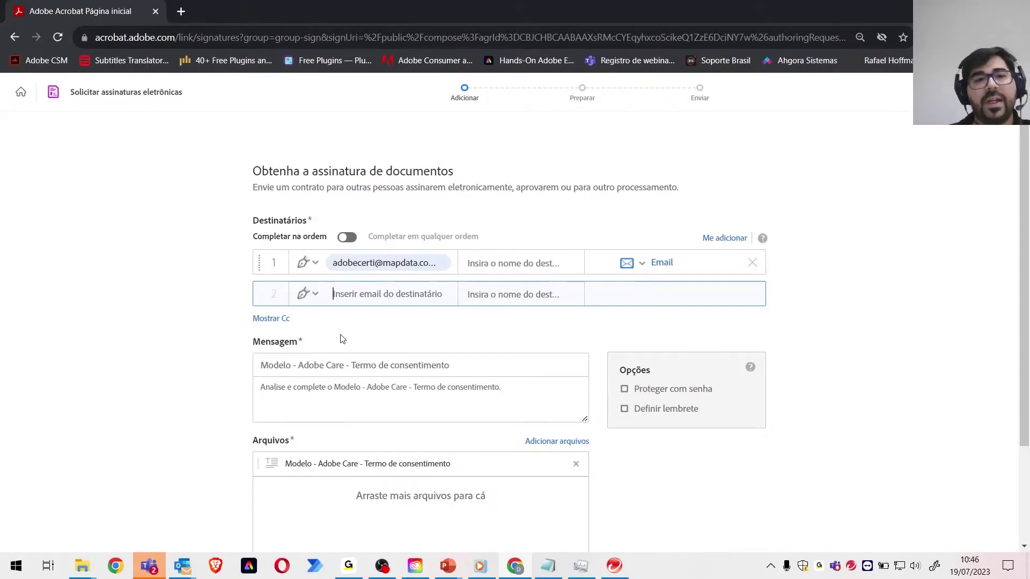
type("adobe")
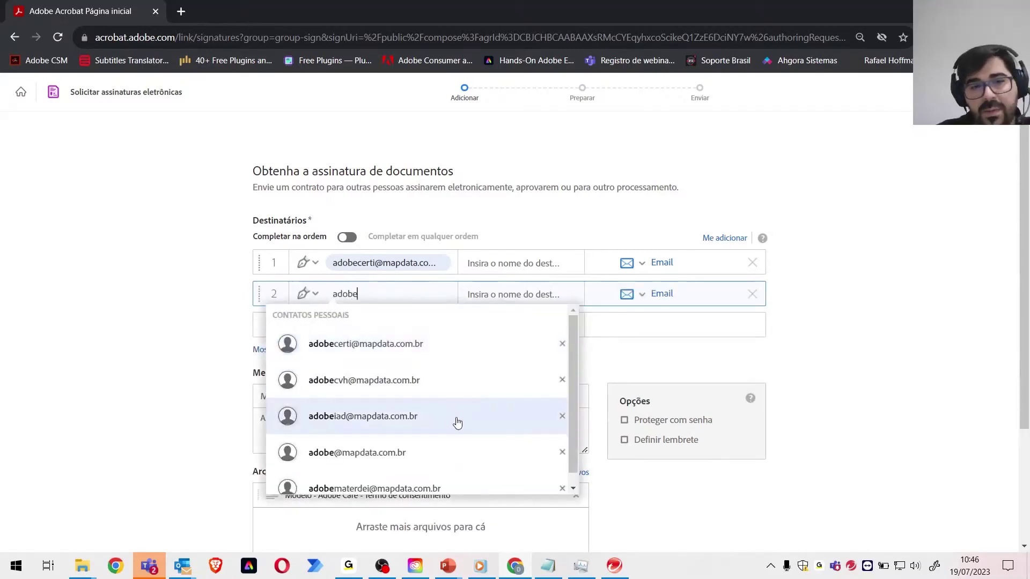
left_click(465, 382)
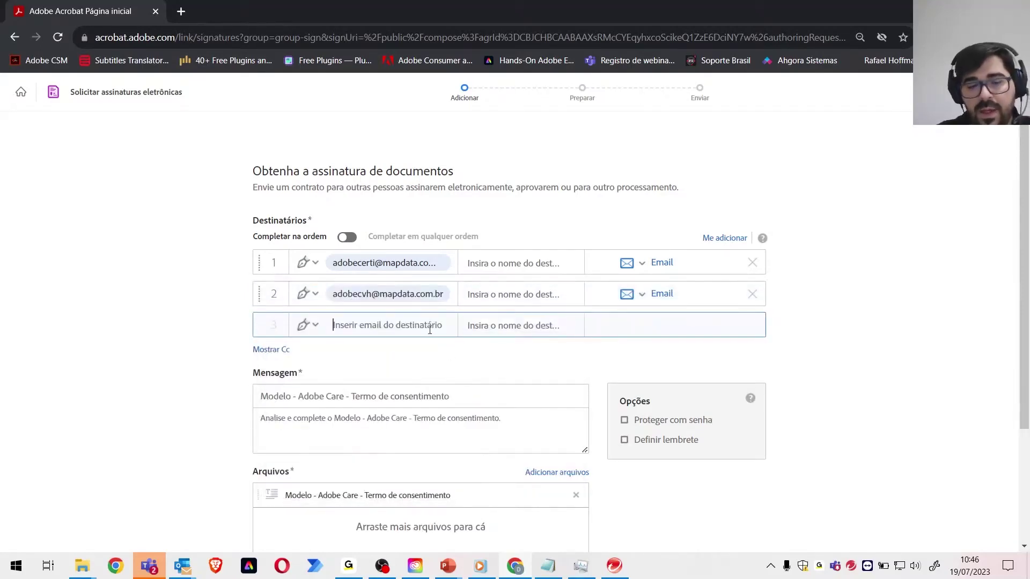
type("adobe")
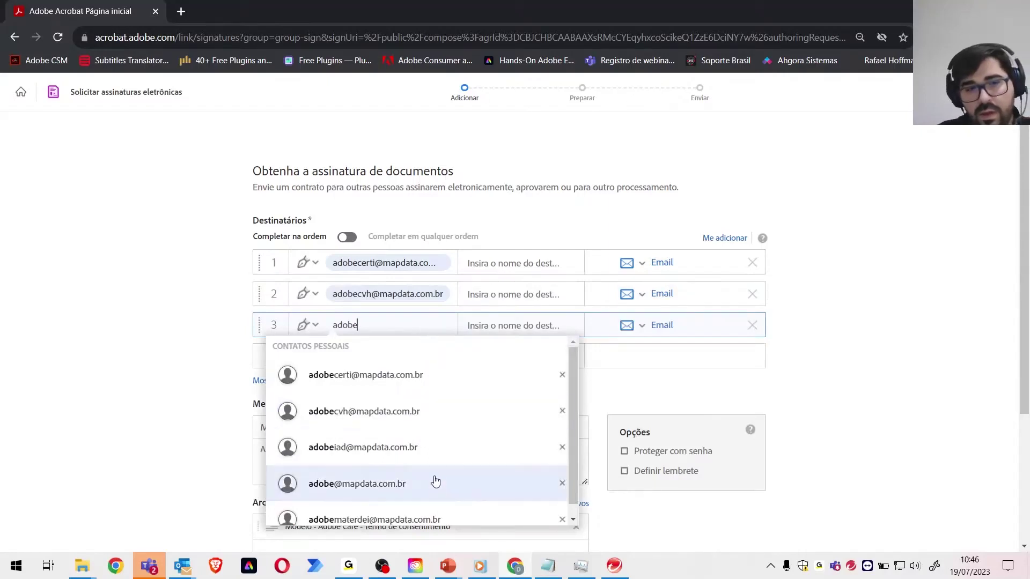
left_click(441, 452)
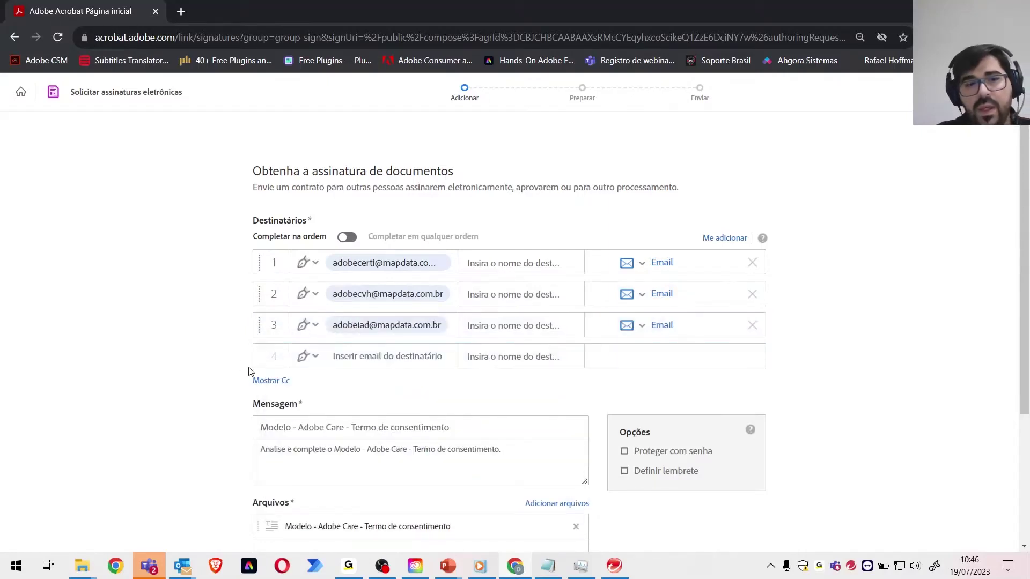
scroll(629, 407, "down", 3)
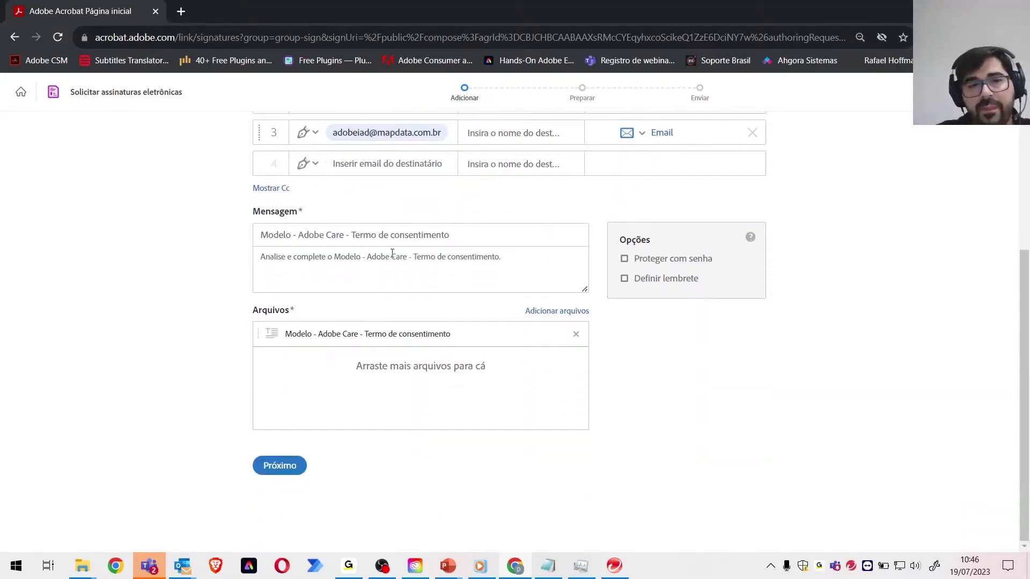
Review the subject, CC and message fields and turn on signer reminders.
triple_click(423, 235)
left_click(283, 191)
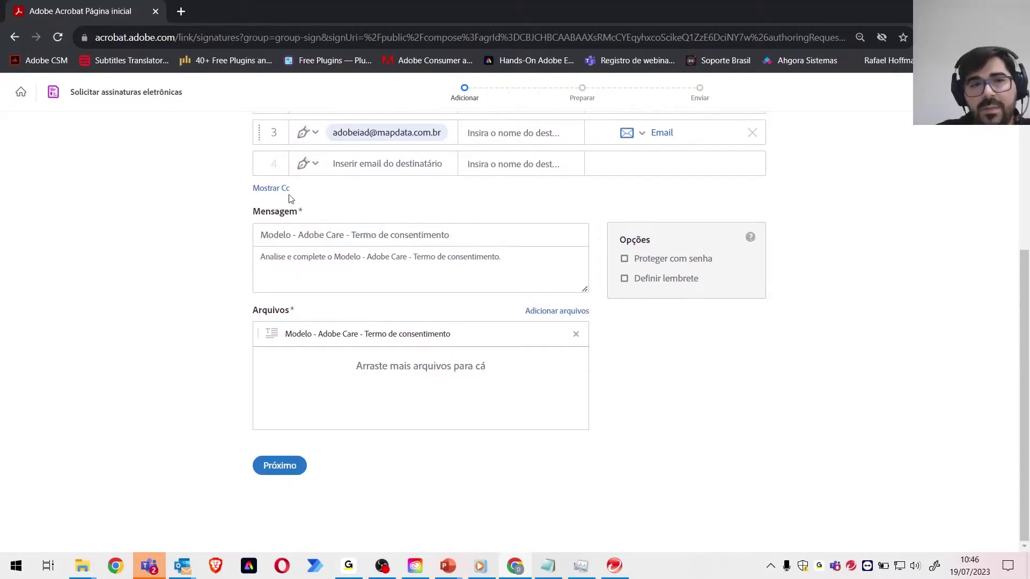
left_click(295, 202)
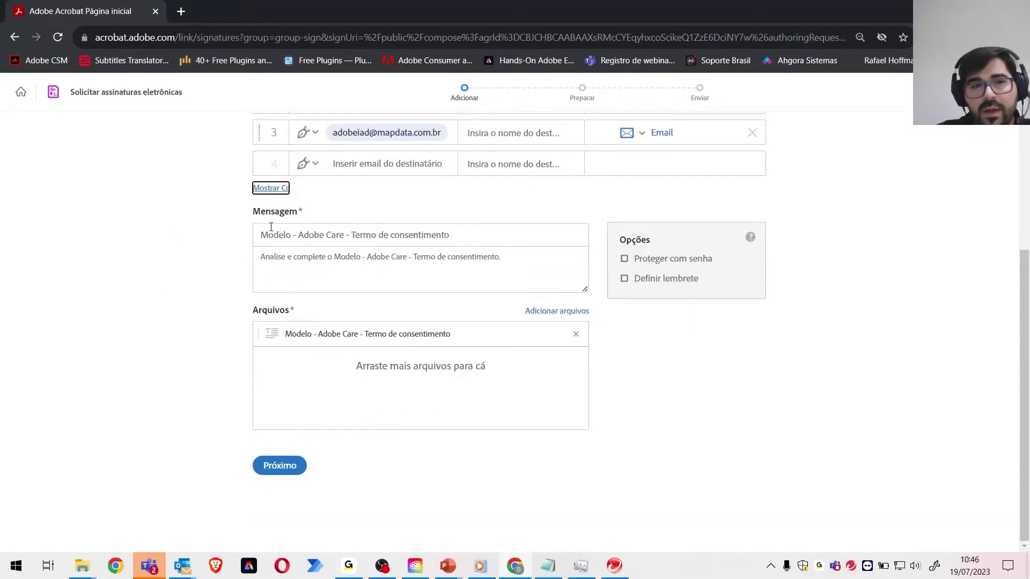
mouse_move(271, 231)
left_mouse_down()
mouse_move(345, 238)
mouse_move(478, 285)
mouse_move(461, 255)
mouse_move(256, 239)
left_mouse_up()
left_click(412, 257)
left_click(200, 261)
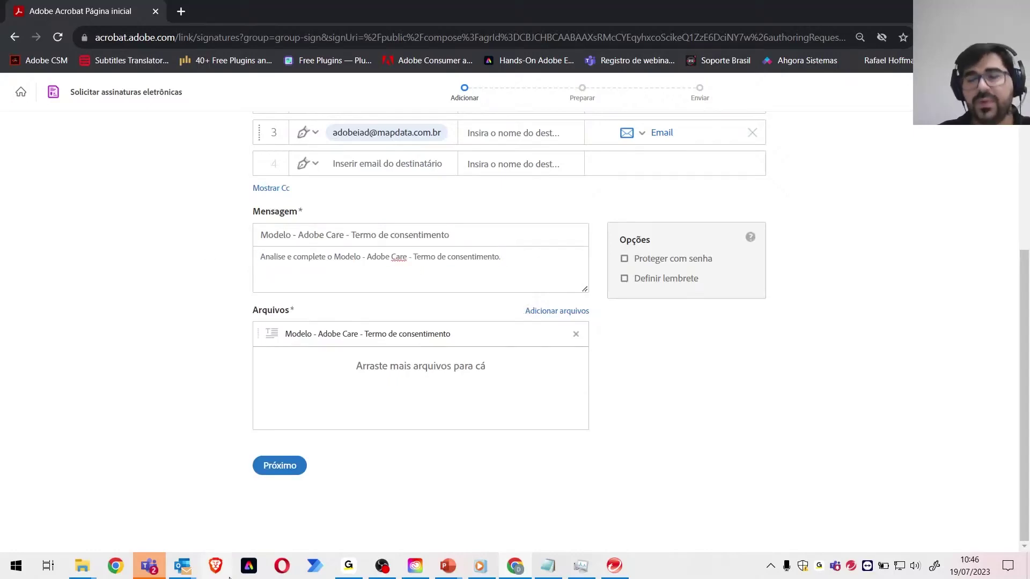
left_click(641, 282)
scroll(143, 280, "up", 3)
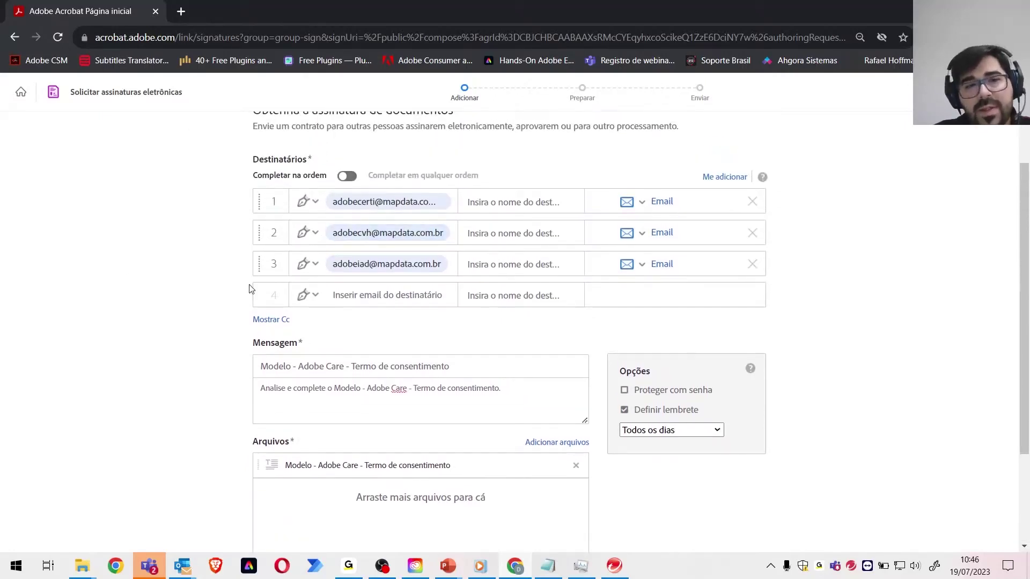
Set recipient 2's role to Aprovador, leave recipient 1's name empty, and click Próximo.
left_click_drag(283, 268, 321, 243)
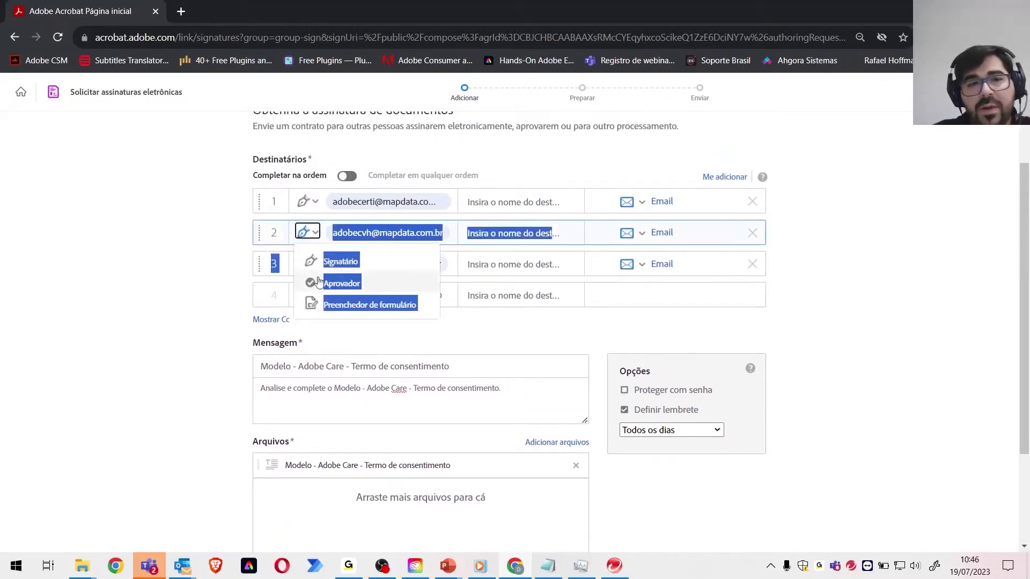
left_click(341, 283)
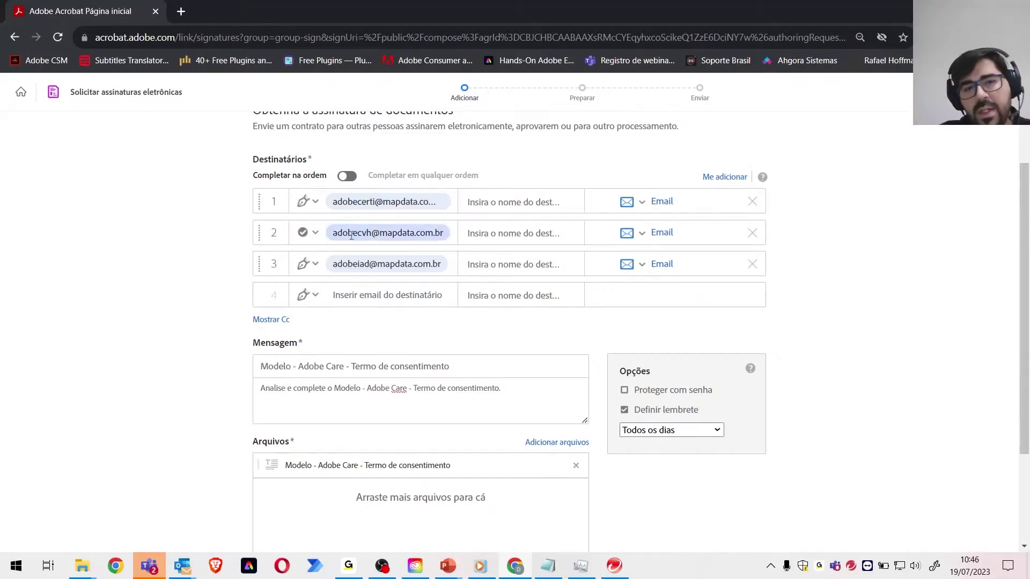
left_click(509, 201)
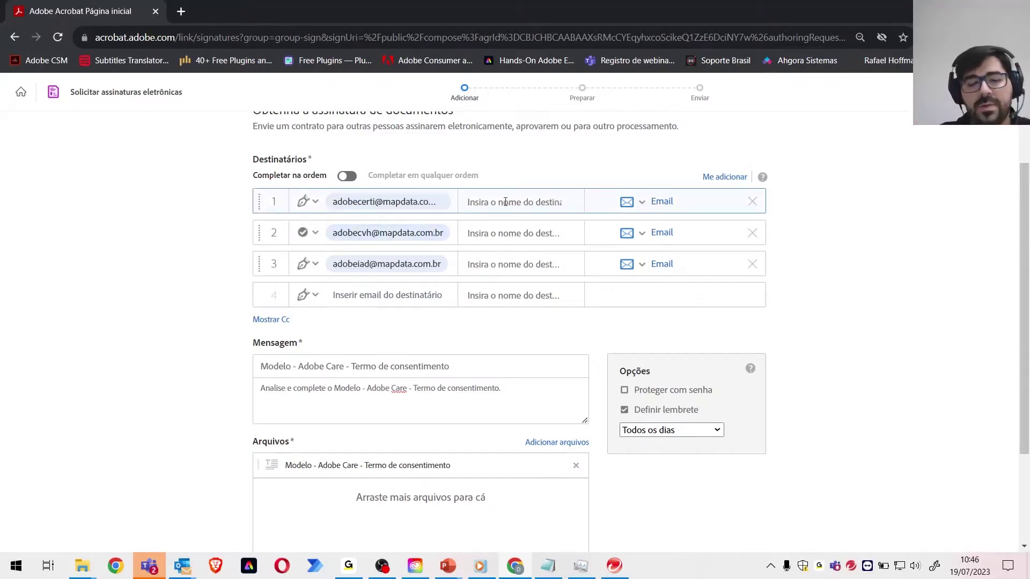
type("Te")
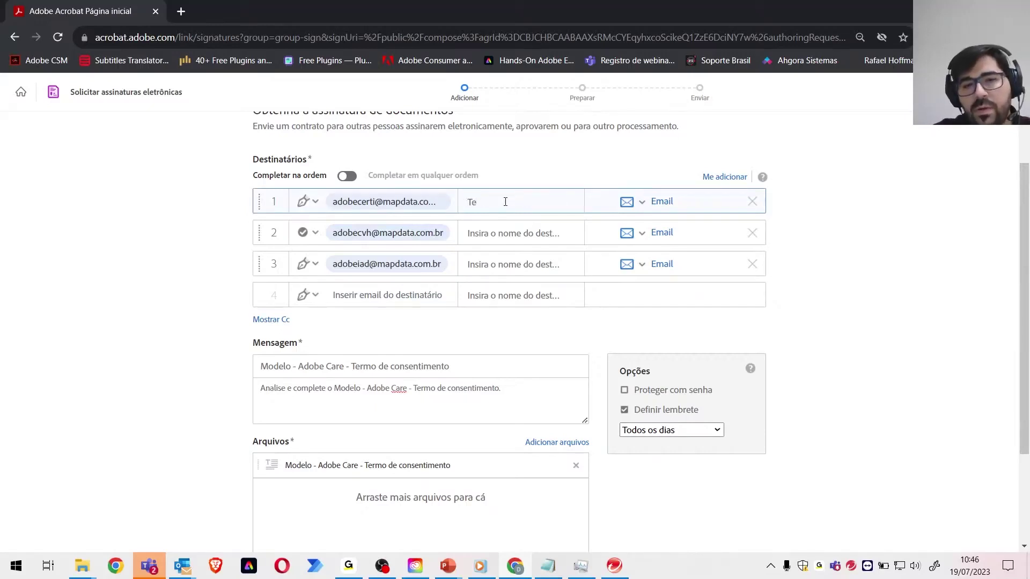
key("BackSpace")
key("BackSpace")
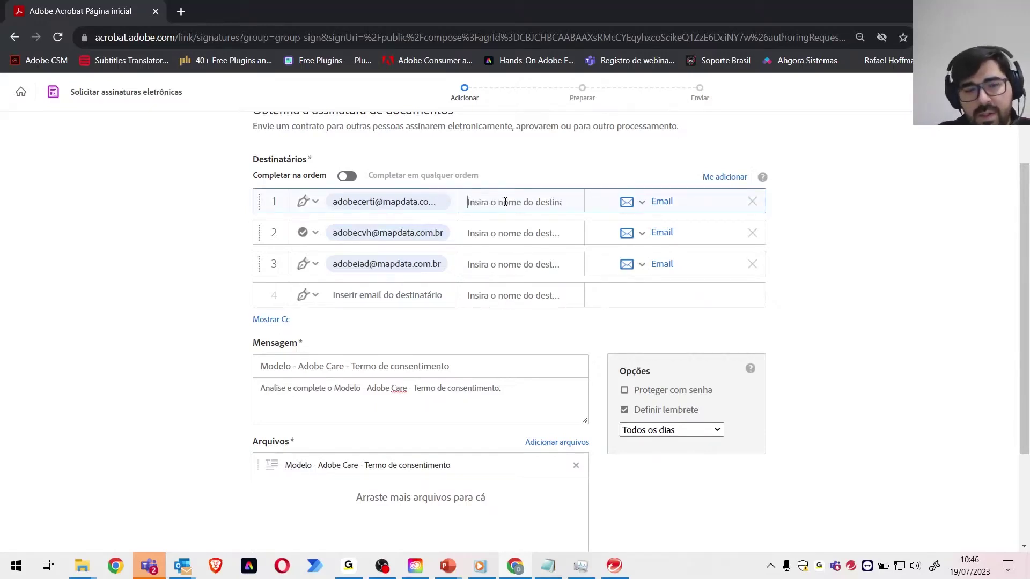
left_click(92, 355)
scroll(161, 292, "down", 3)
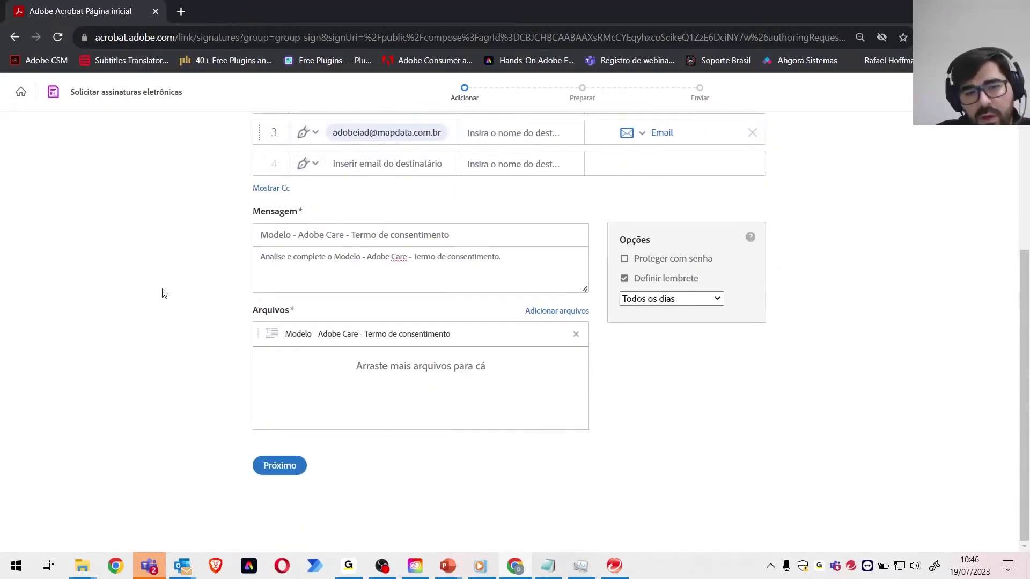
left_click(271, 477)
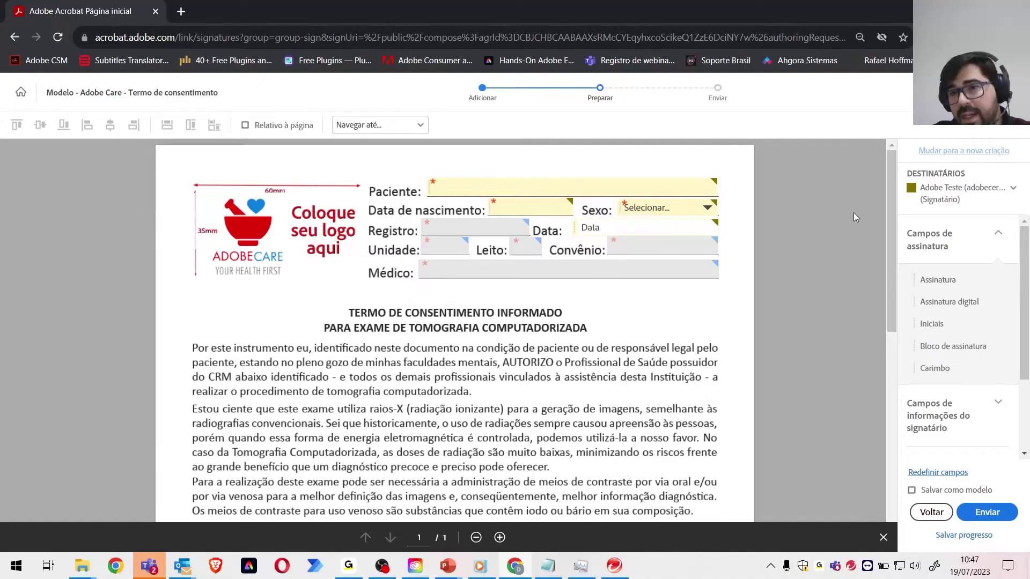
Check the Destinatários list and scroll the form to select the Paciente name field.
left_click(919, 204)
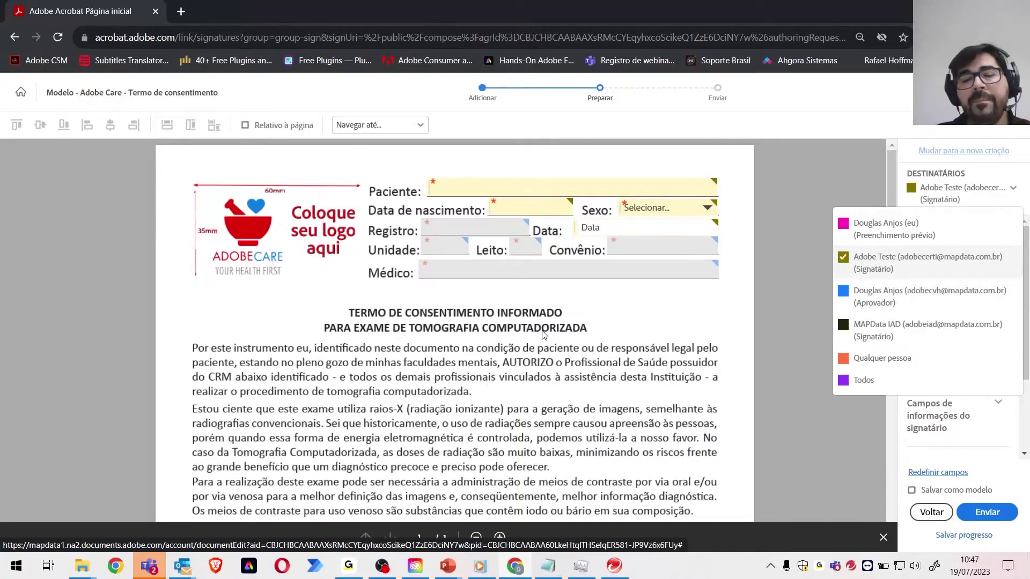
left_click(530, 421)
scroll(554, 368, "down", 12)
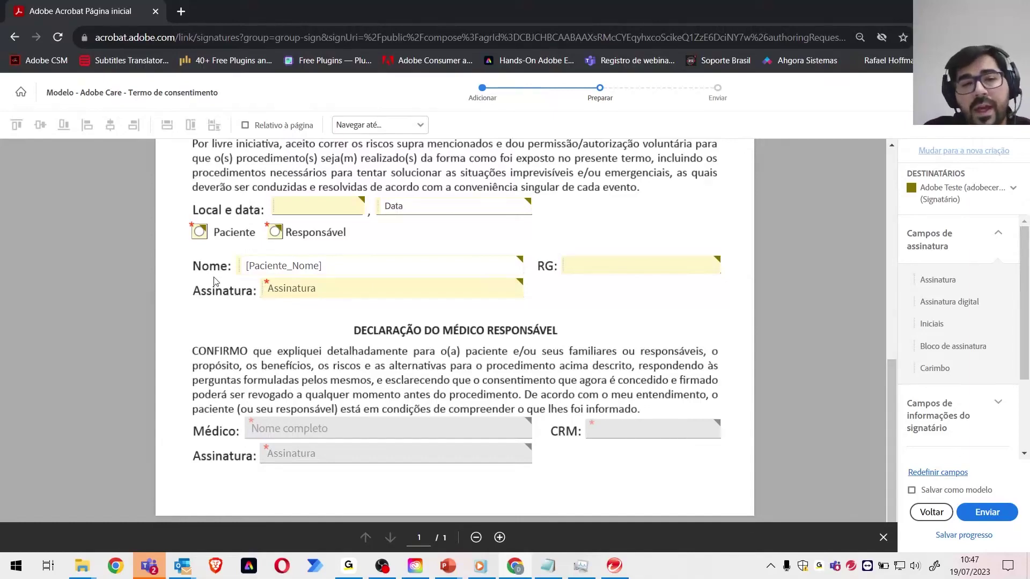
scroll(333, 266, "up", 8)
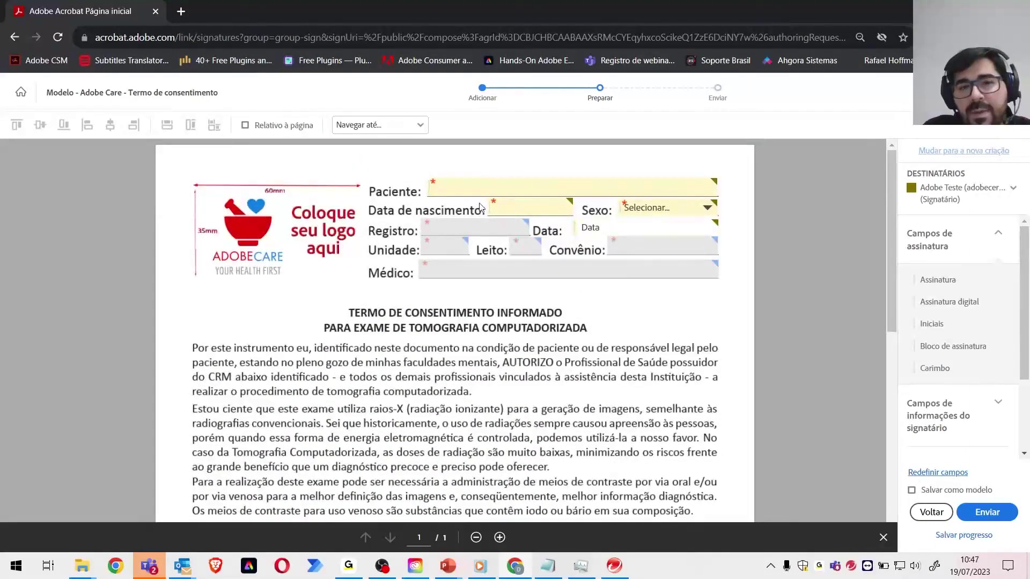
left_click(484, 190)
left_click(475, 184)
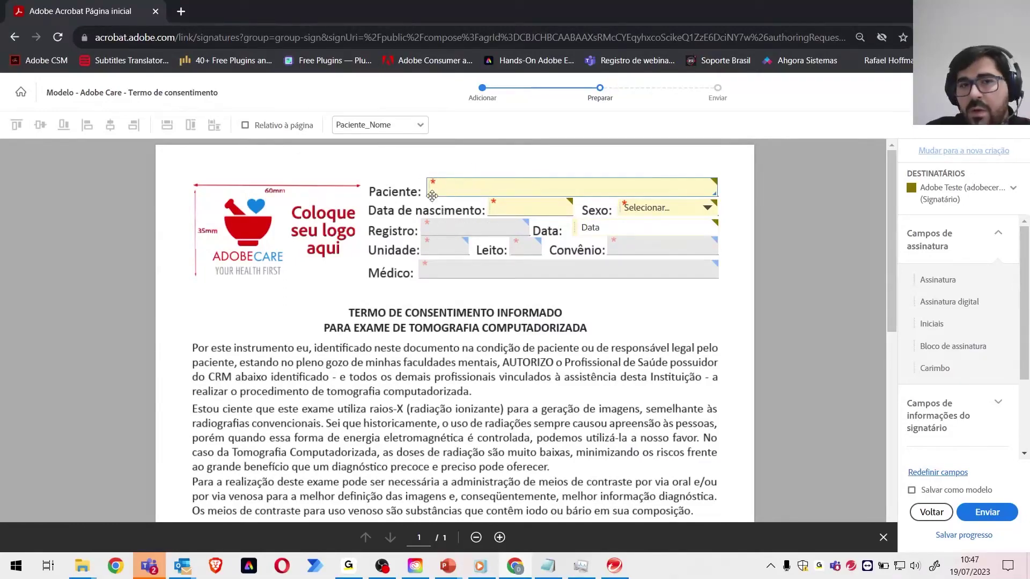
scroll(318, 346, "down", 8)
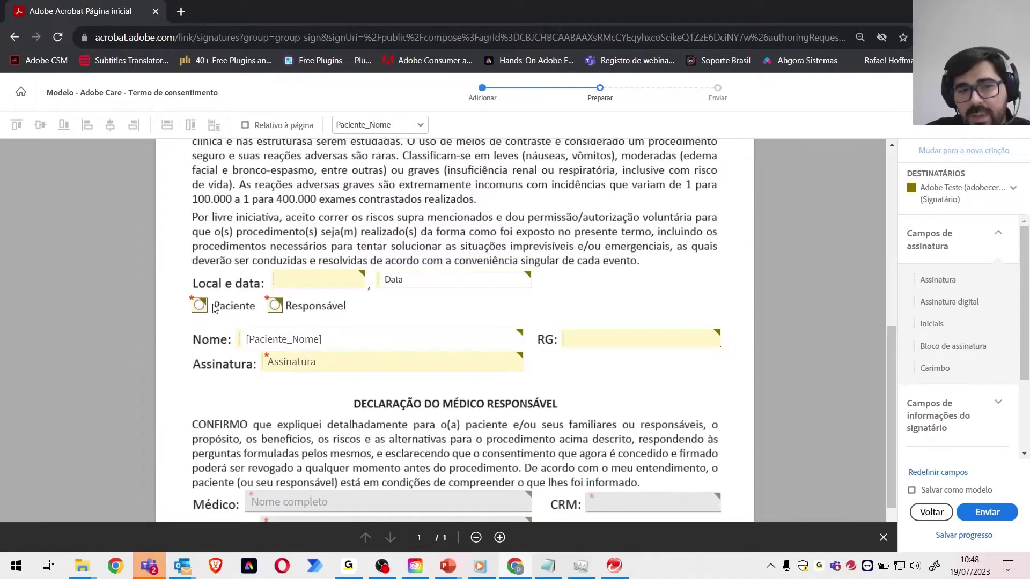
scroll(638, 341, "up", 10)
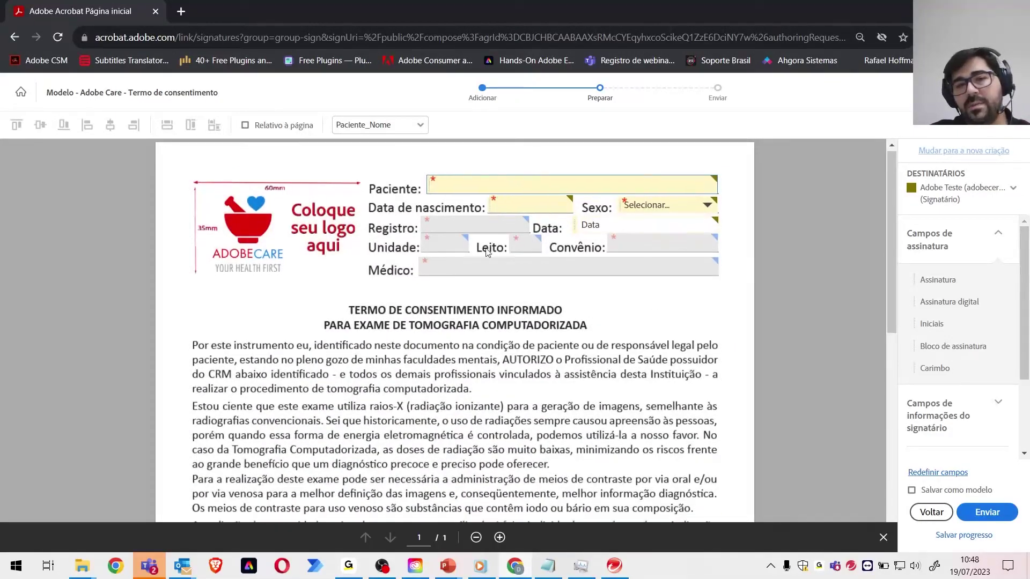
scroll(405, 349, "down", 10)
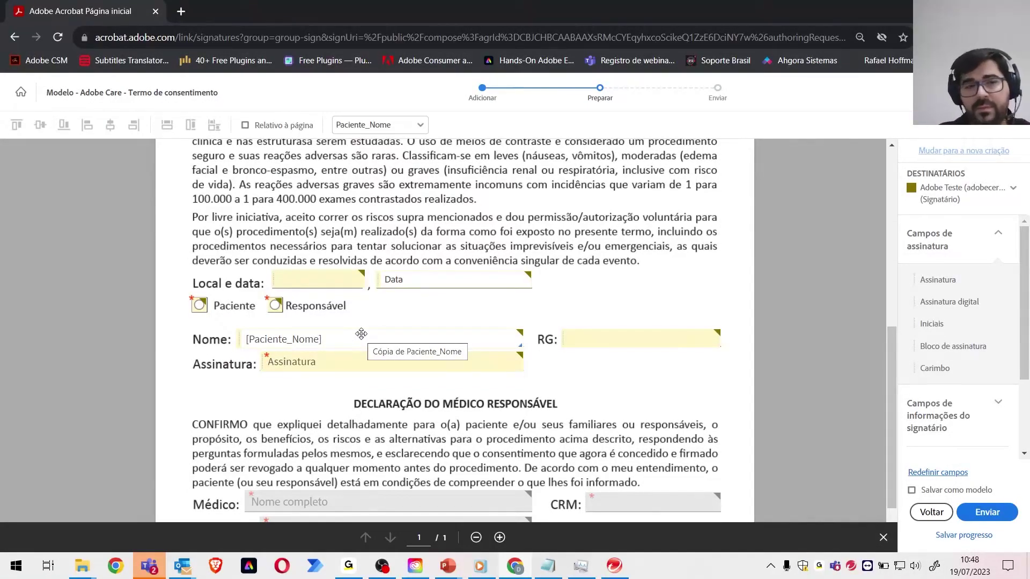
Select the patient signature field, then copy-paste the Nome field as Cópia de Paciente_Nome.
left_click(322, 340)
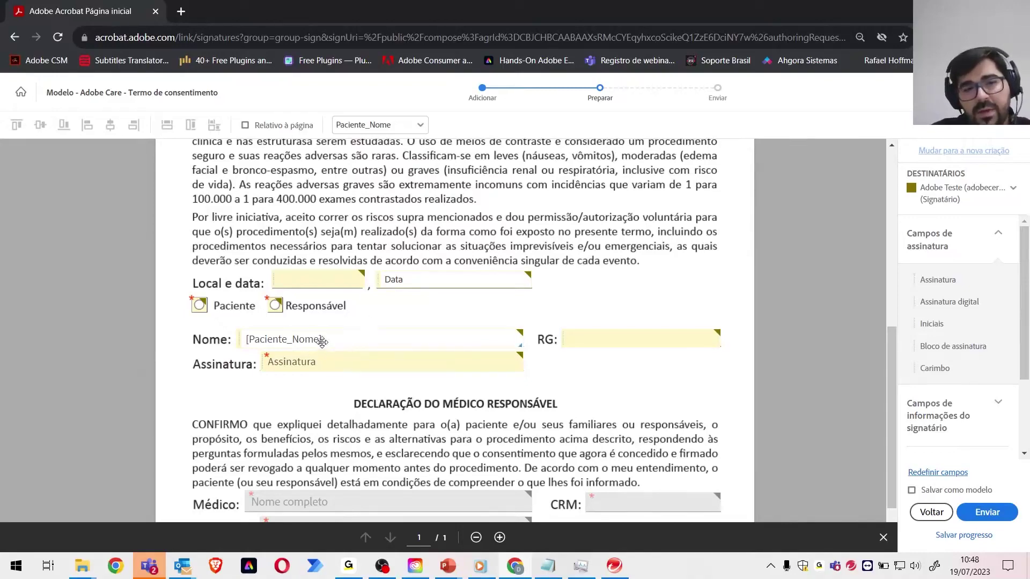
left_click(322, 341)
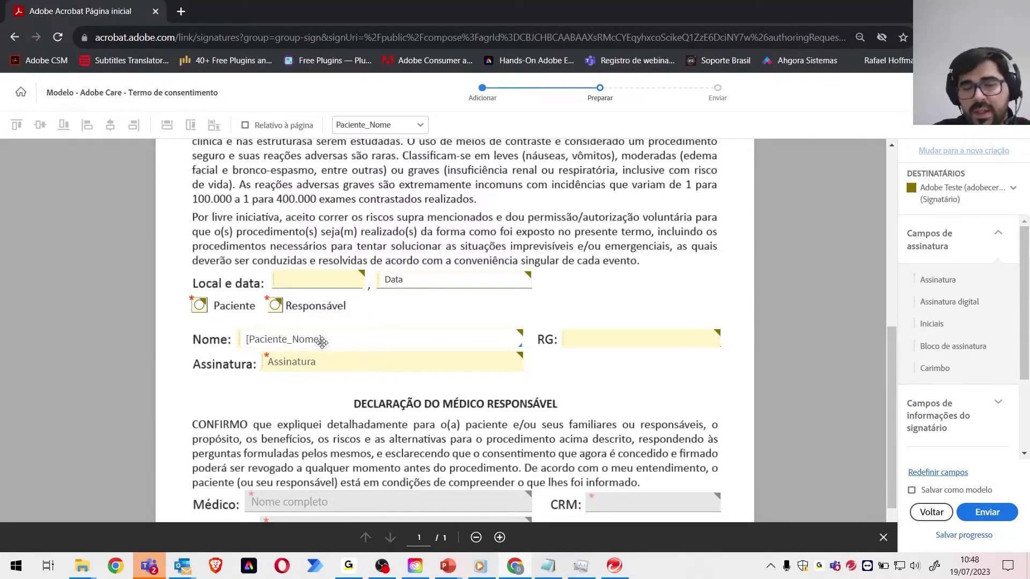
left_click(308, 355)
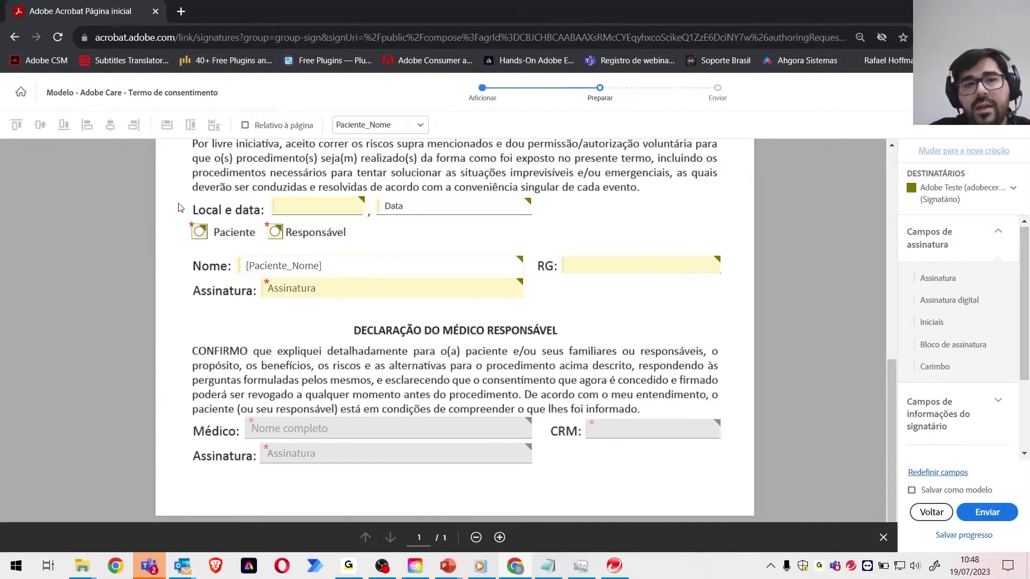
left_click(243, 265)
key("ctrl+c")
key("ctrl+v")
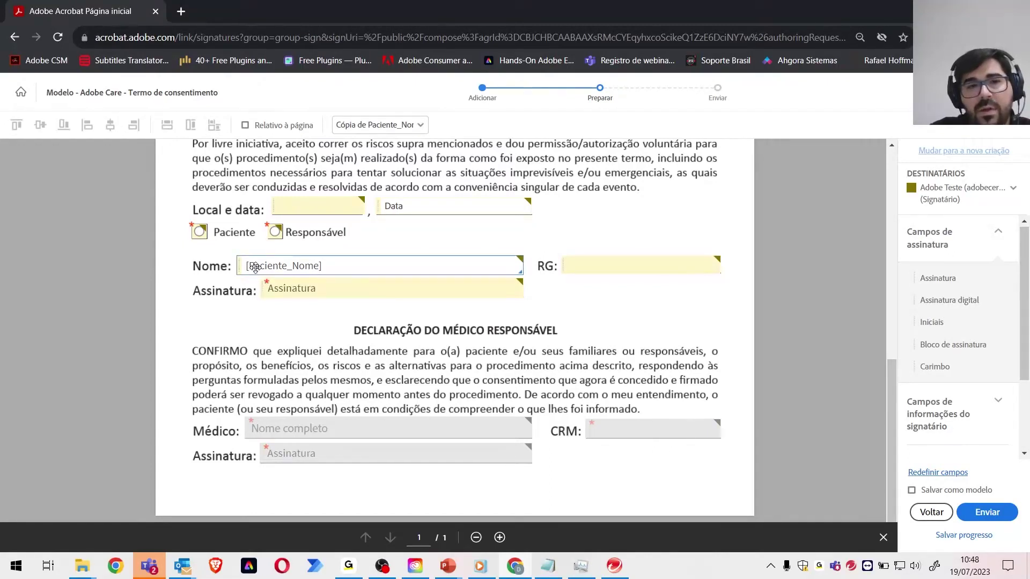
double_click(253, 265)
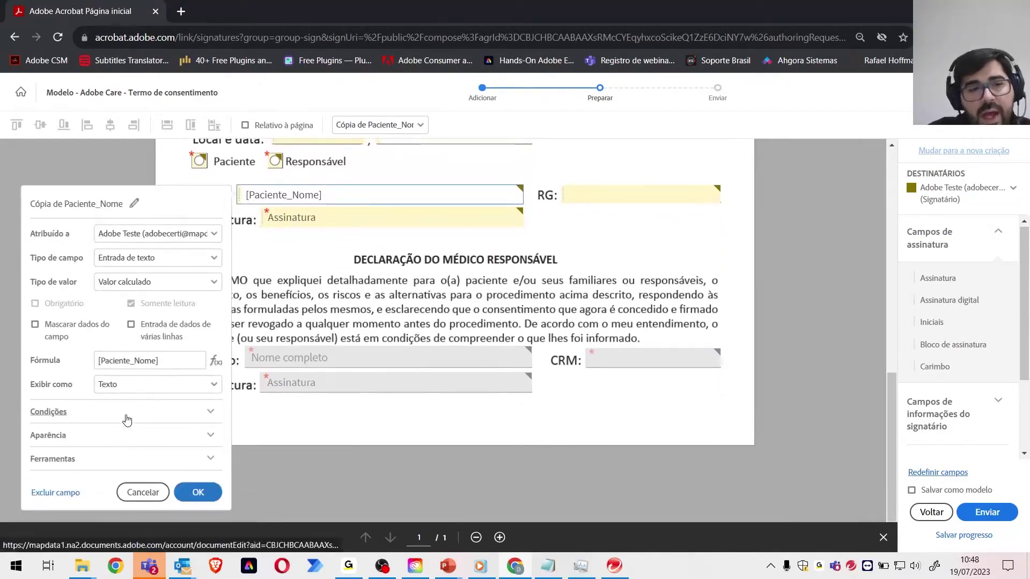
left_click(124, 420)
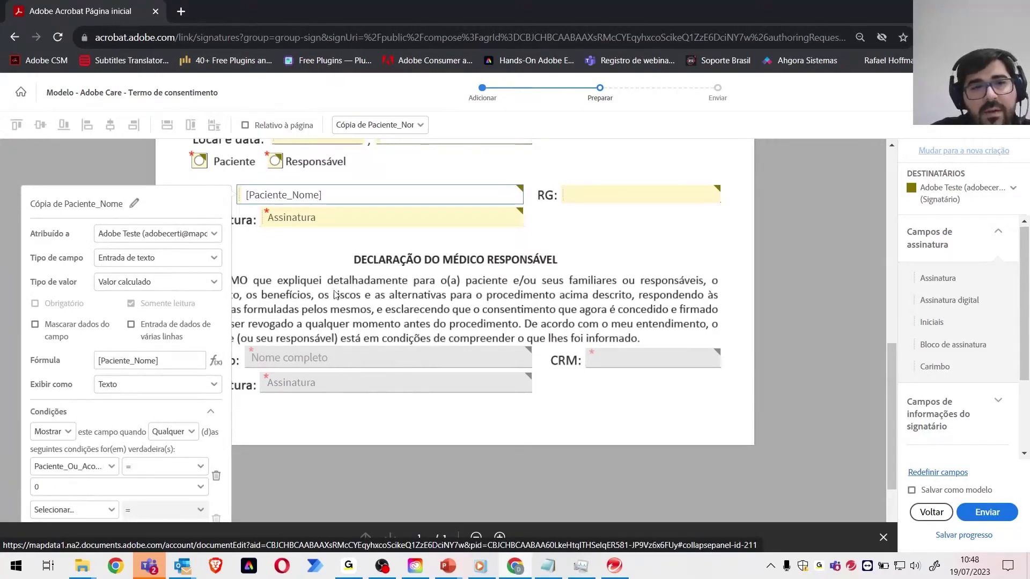
left_click(198, 179)
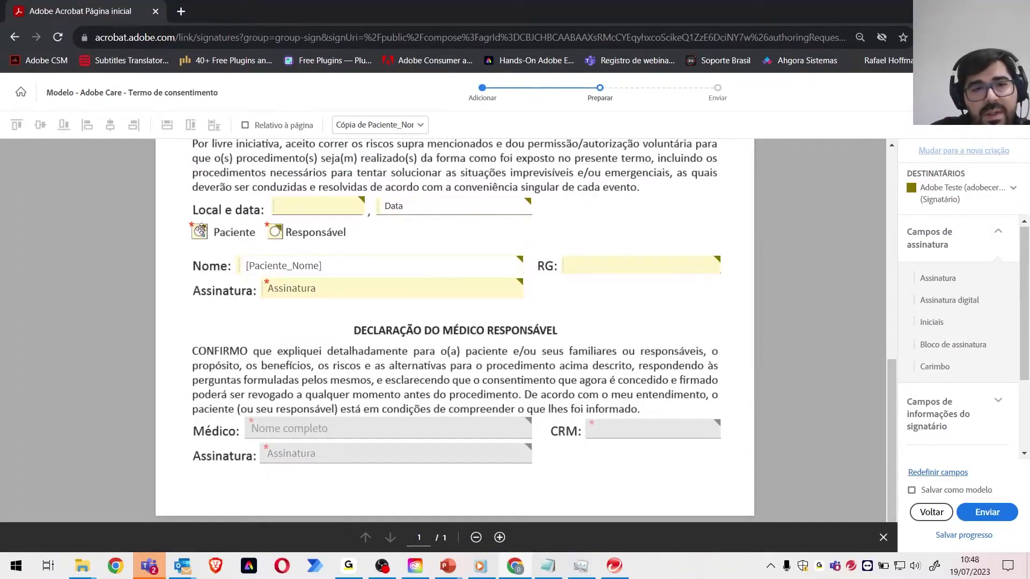
left_click(200, 231)
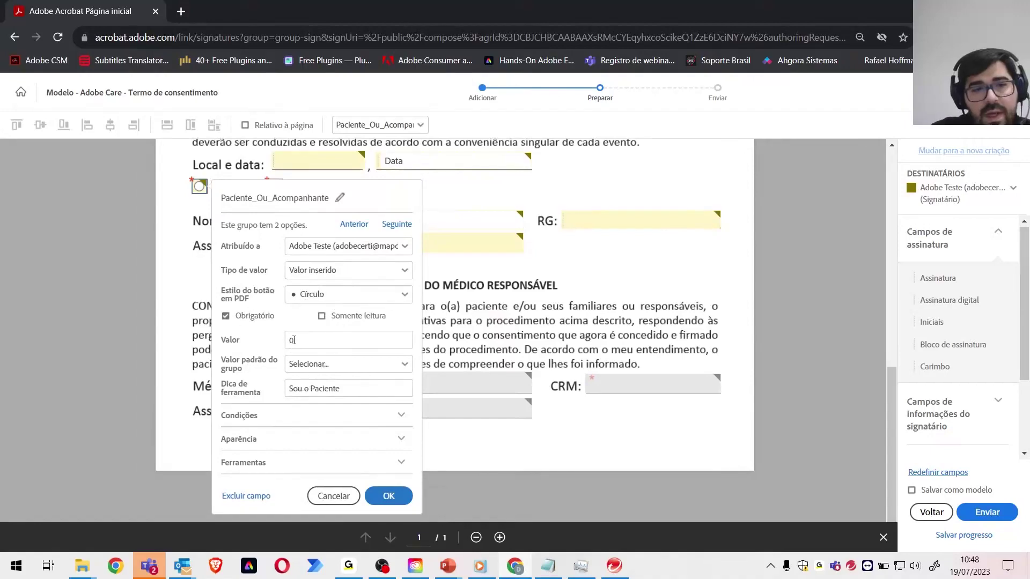
left_click(192, 293)
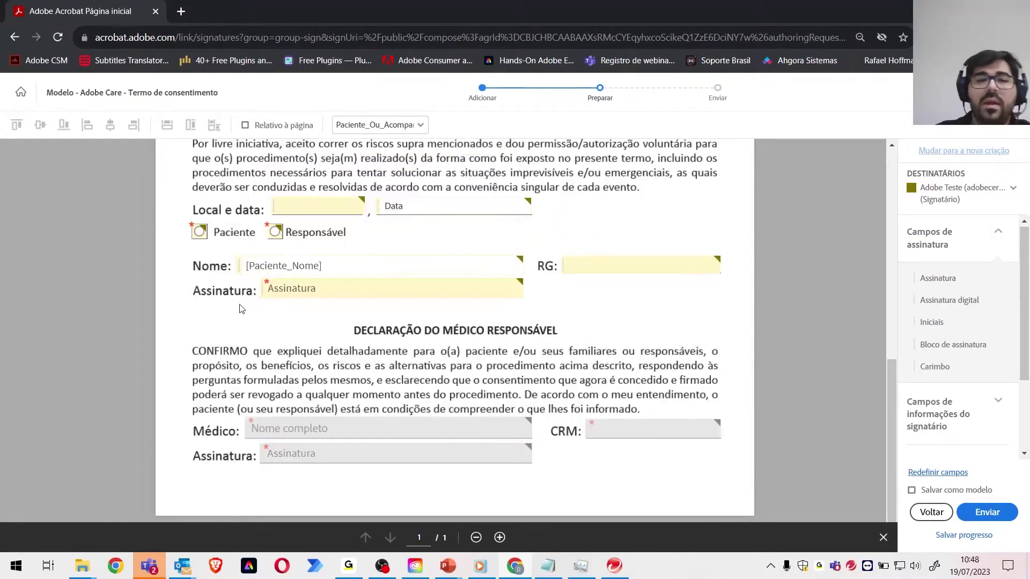
scroll(446, 301, "up", 10)
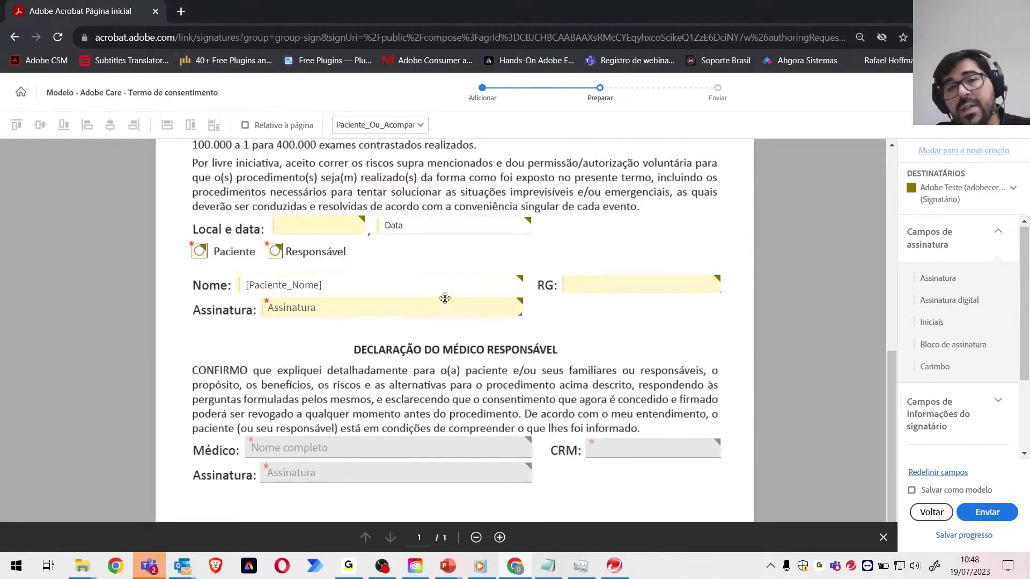
scroll(558, 255, "up", 2)
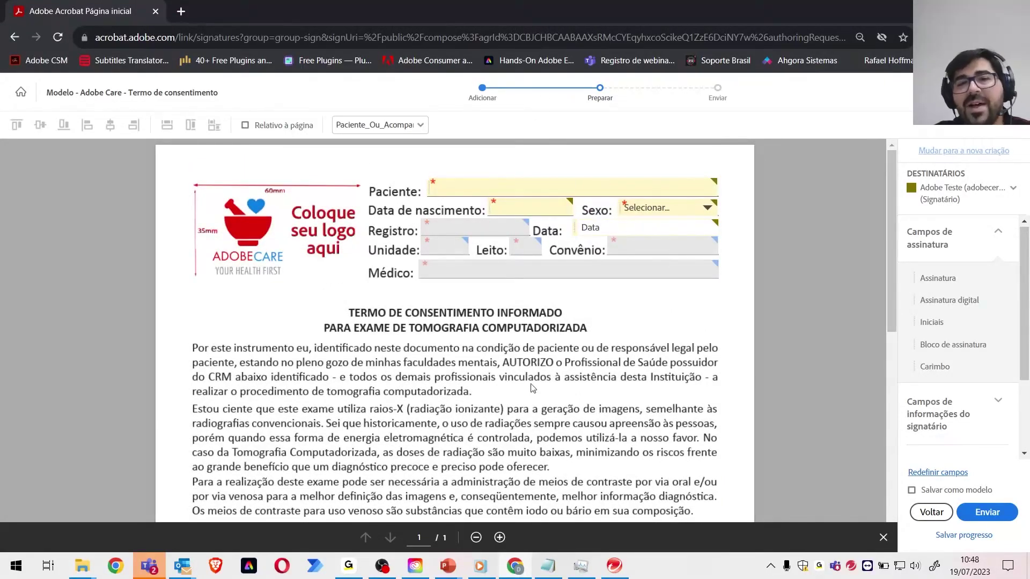
Send the consent agreement for signature, then minimize Outlook to get back to the confirmation page.
left_click(1013, 519)
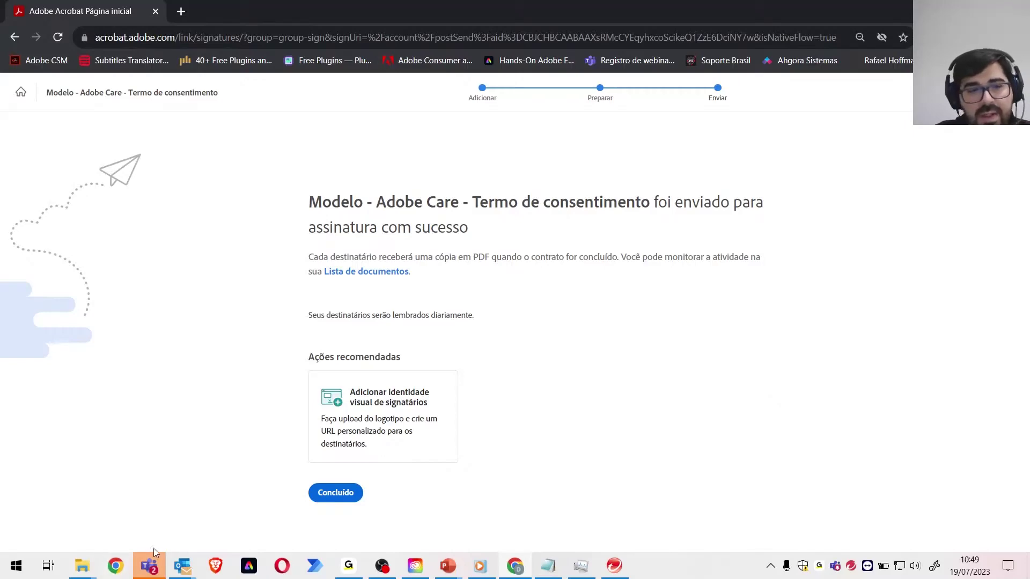
mouse_move(165, 549)
mouse_move(139, 537)
left_click(968, 8)
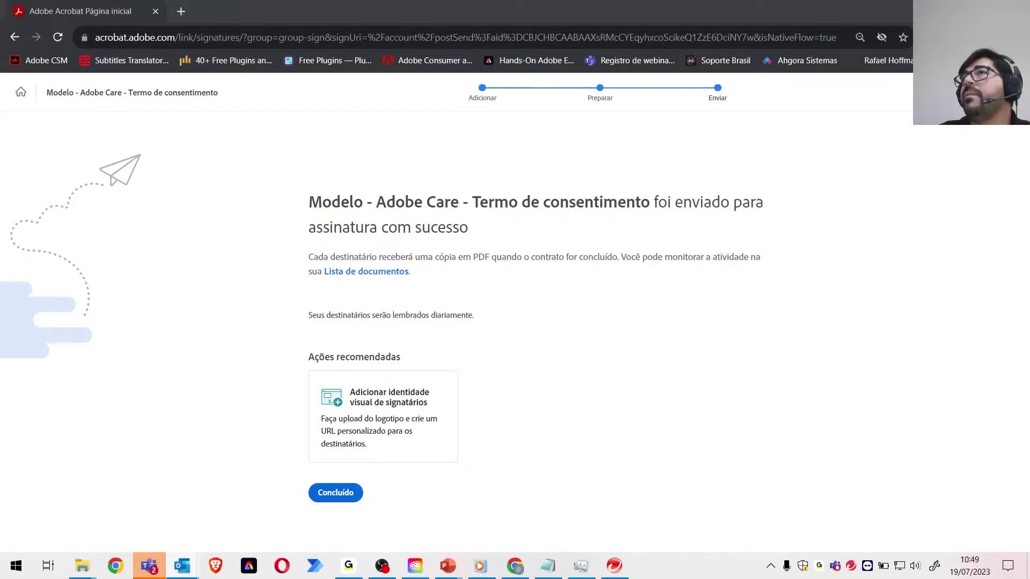
Switch to the signature-request e-mail and download its blocked images.
key("alt+Tab")
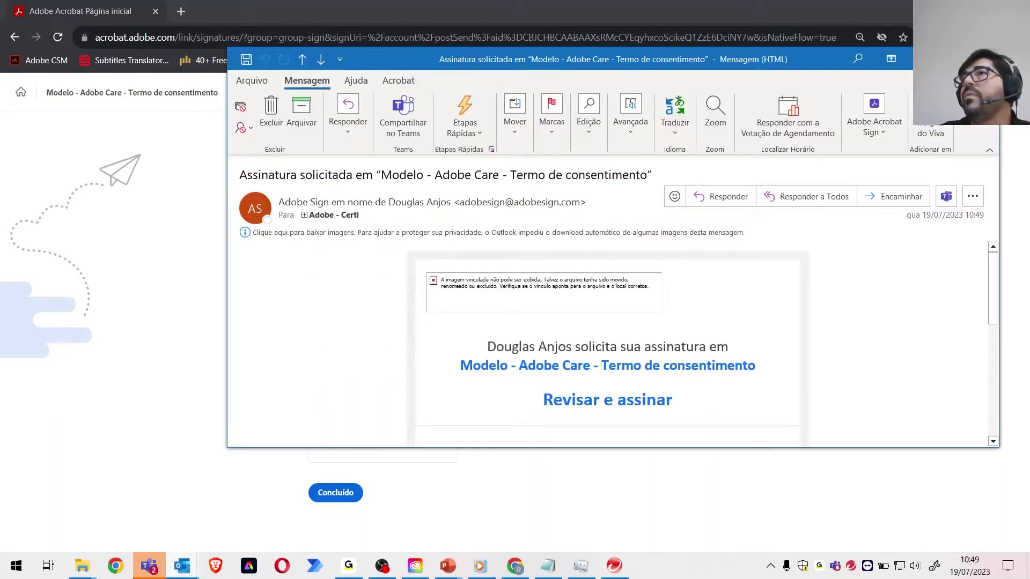
left_click(499, 232)
left_click(512, 240)
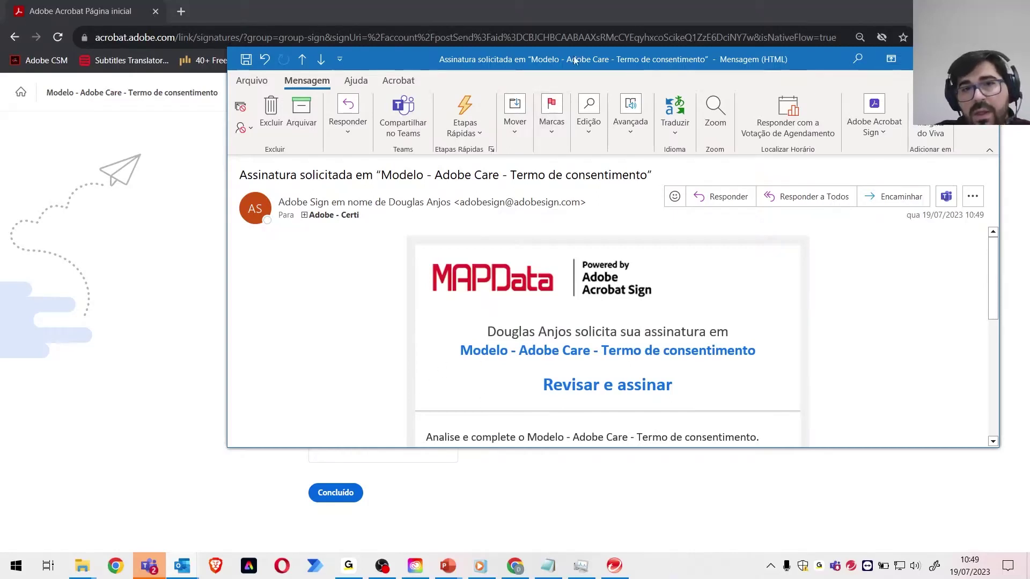
left_click_drag(574, 60, 479, 33)
scroll(431, 329, "down", 2)
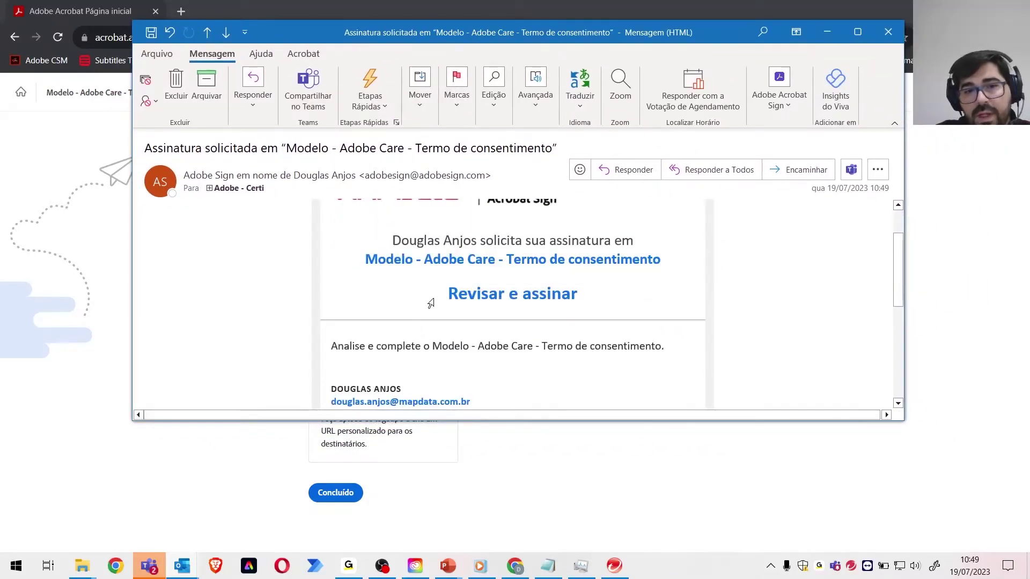
Copy the 'Revisar e assinar' link address and close the message.
right_click(523, 304)
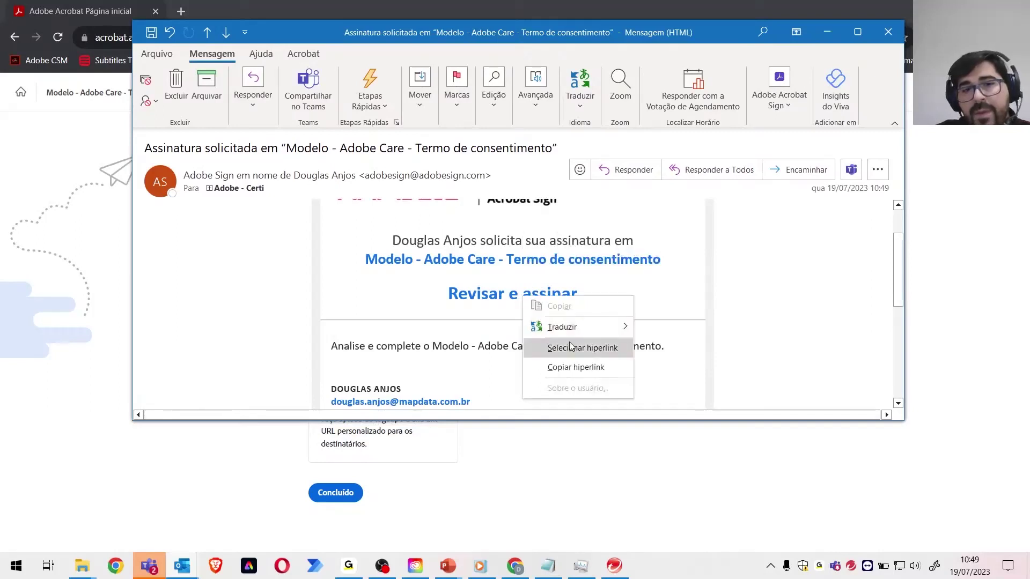
left_click(569, 368)
key("Escape")
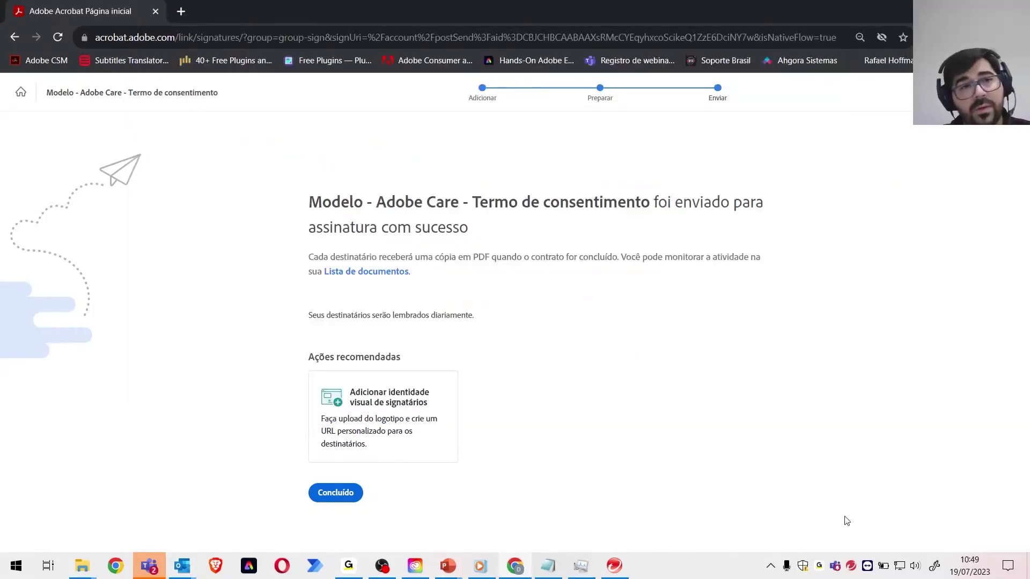
left_click(179, 17)
key("ctrl+v")
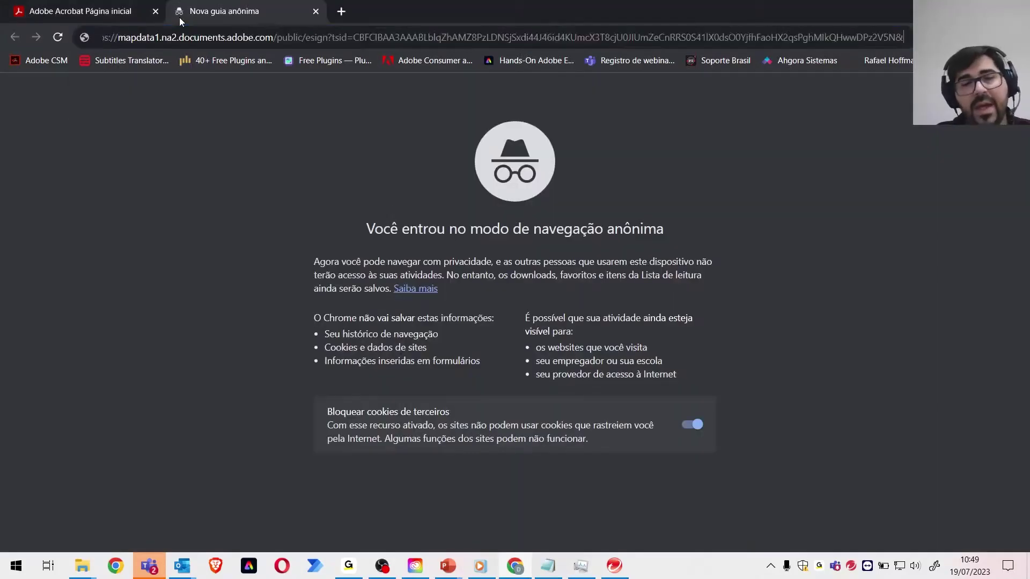
key("Return")
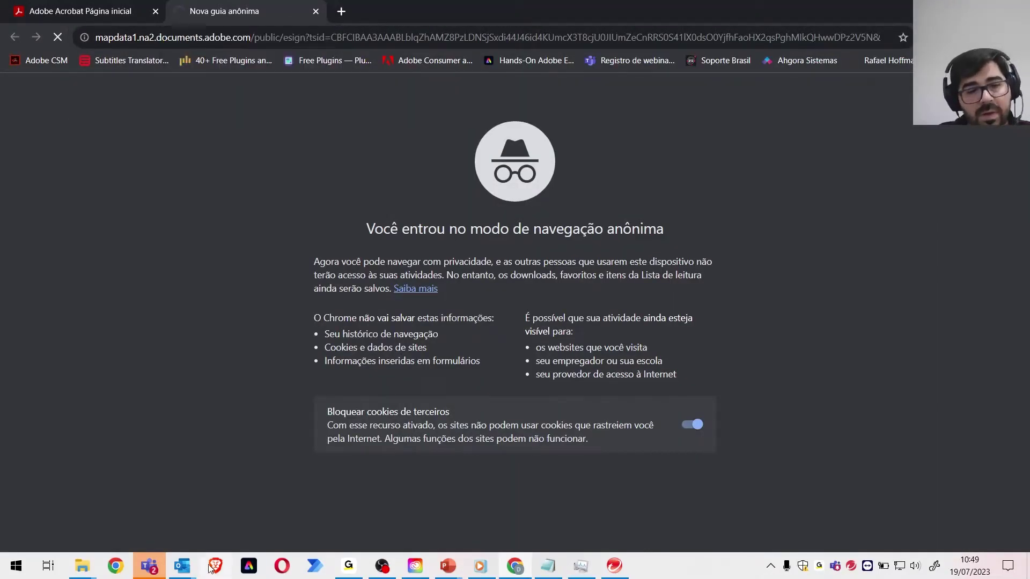
right_click(211, 568)
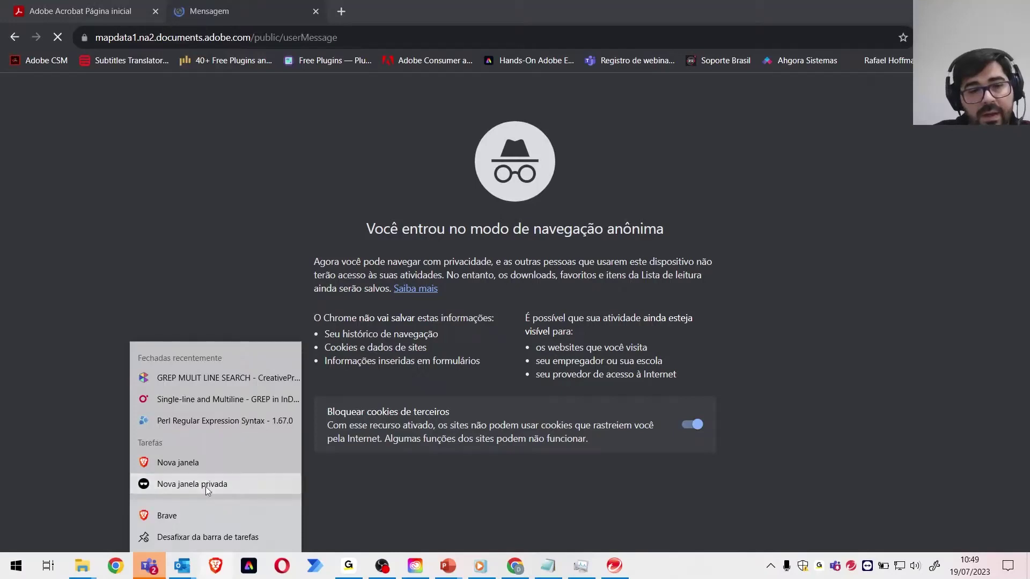
left_click(177, 463)
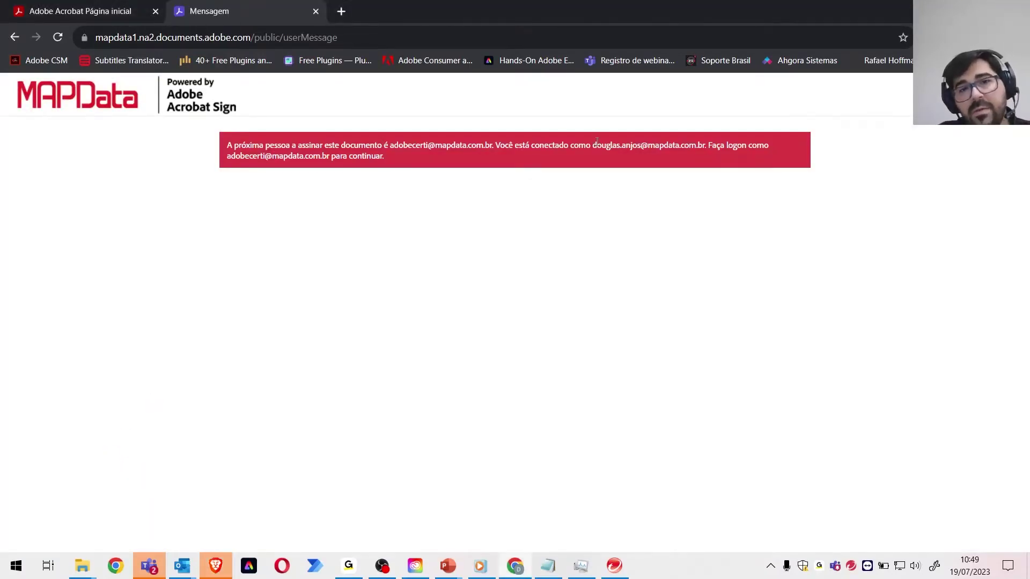
left_click_drag(592, 145, 677, 146)
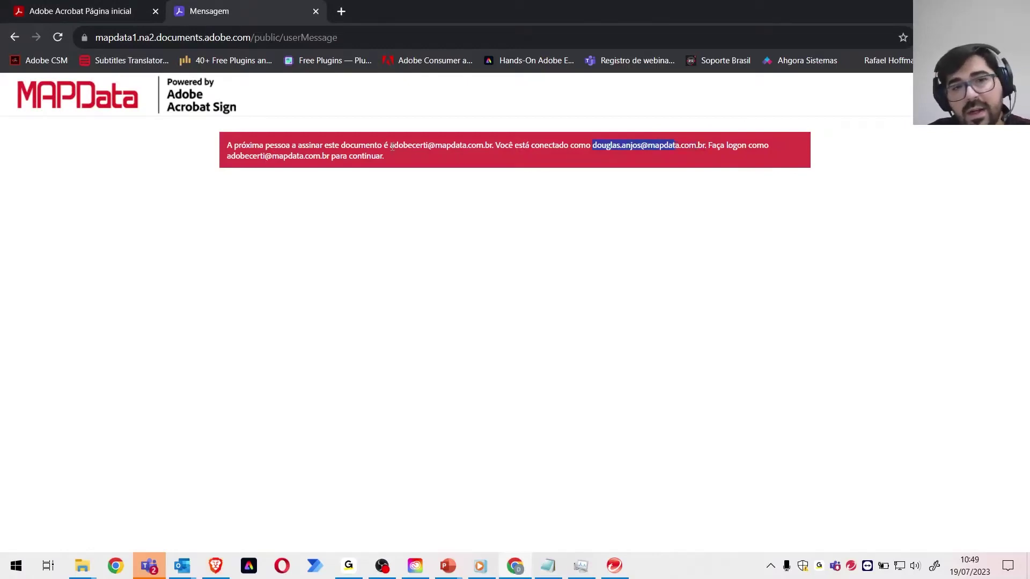
left_click_drag(389, 146, 494, 145)
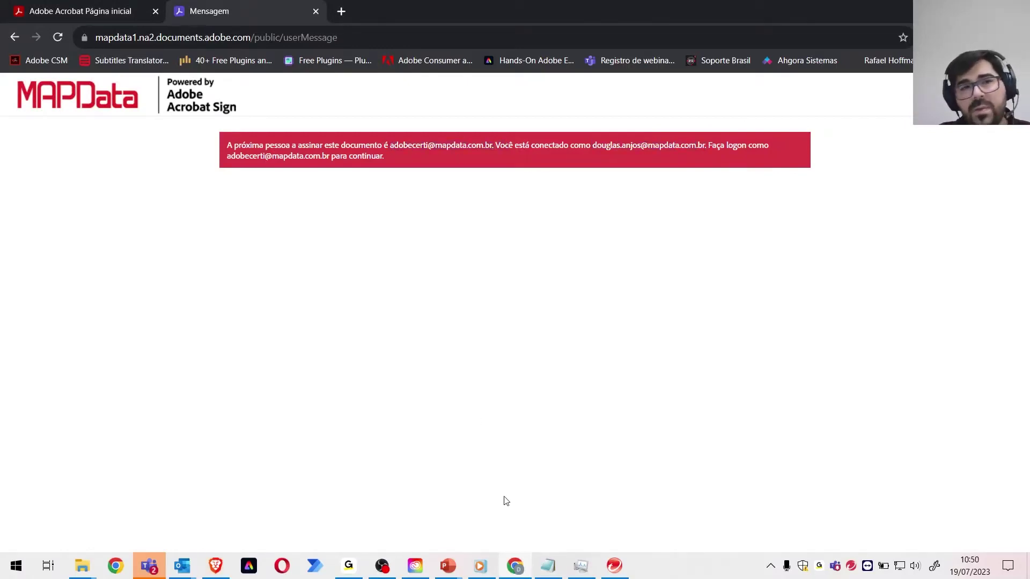
left_click(315, 11)
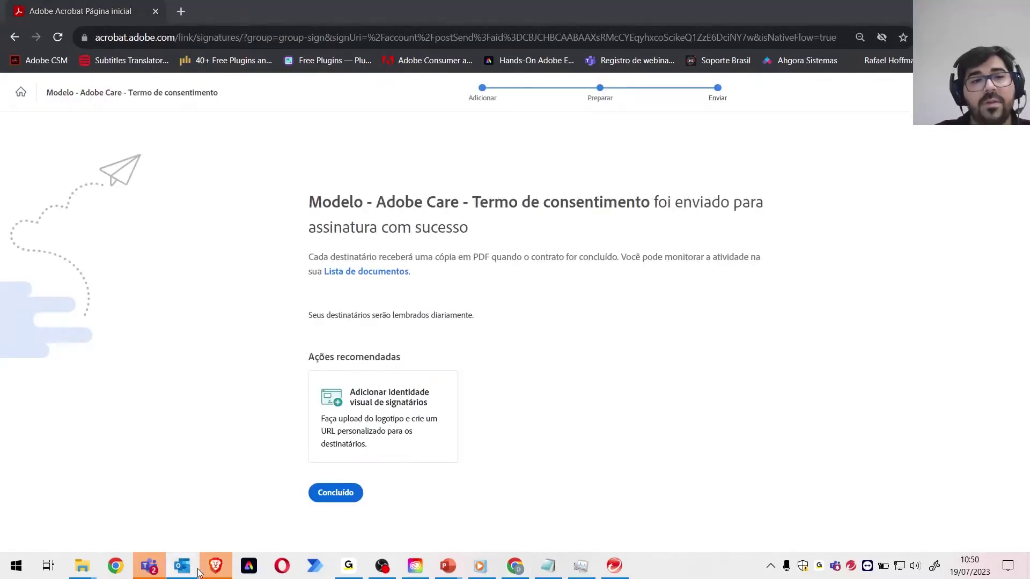
Load the copied signing link in the Brave private window and dismiss the sender's message.
mouse_move(198, 573)
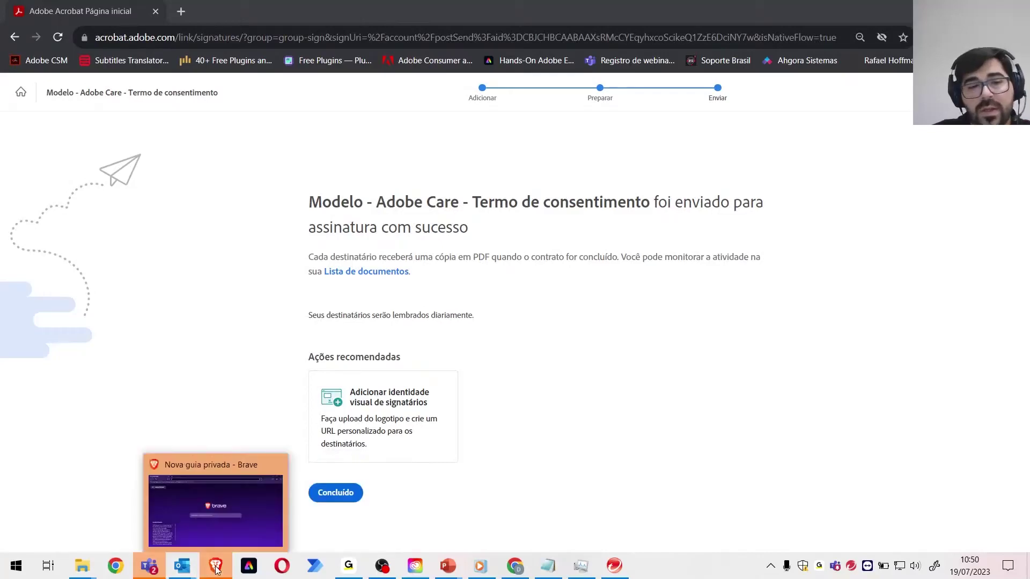
left_click(216, 566)
key("Return")
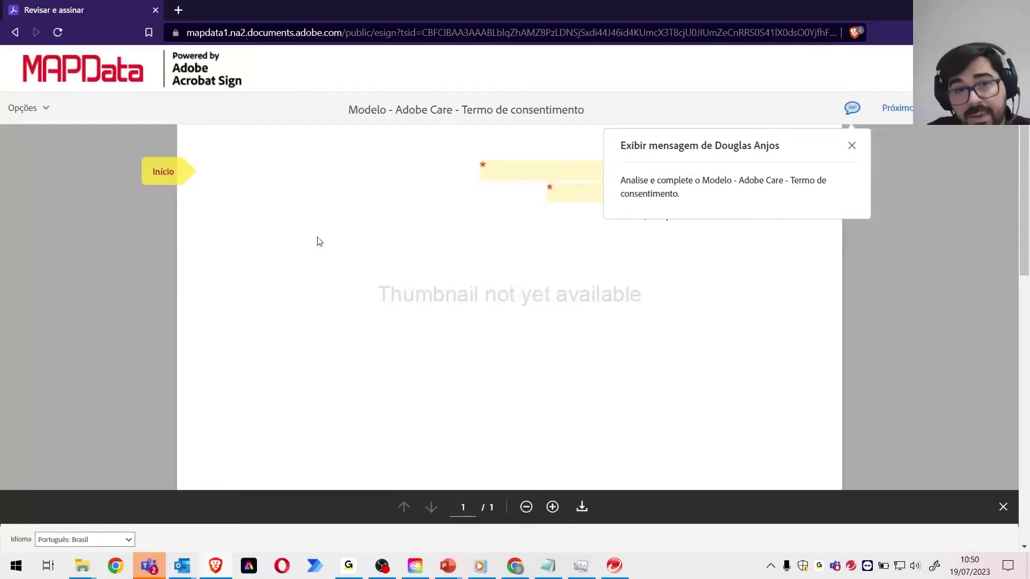
left_click(852, 146)
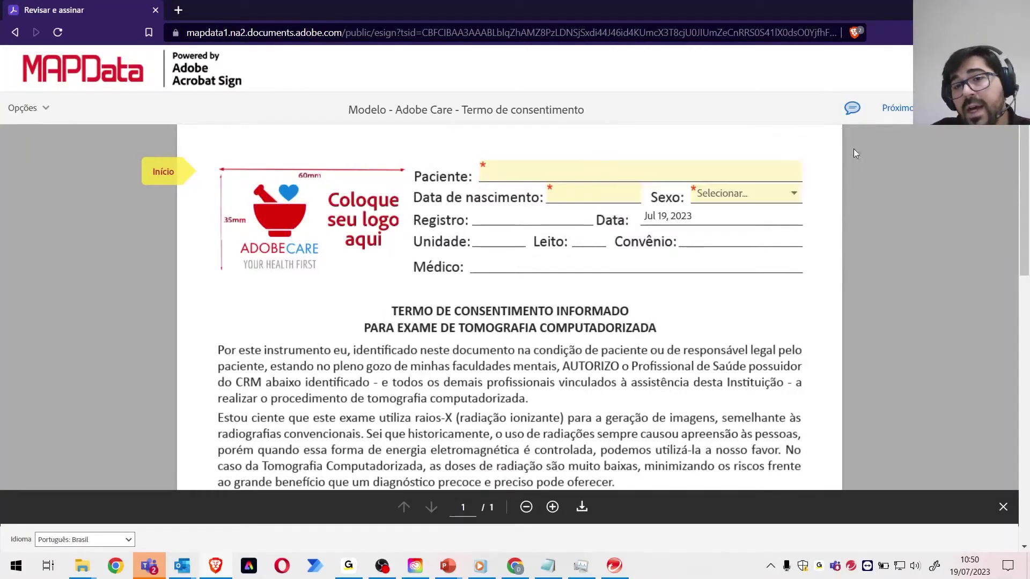
Fill in the patient's name, date of birth, and sex as Masculino.
left_click(566, 172)
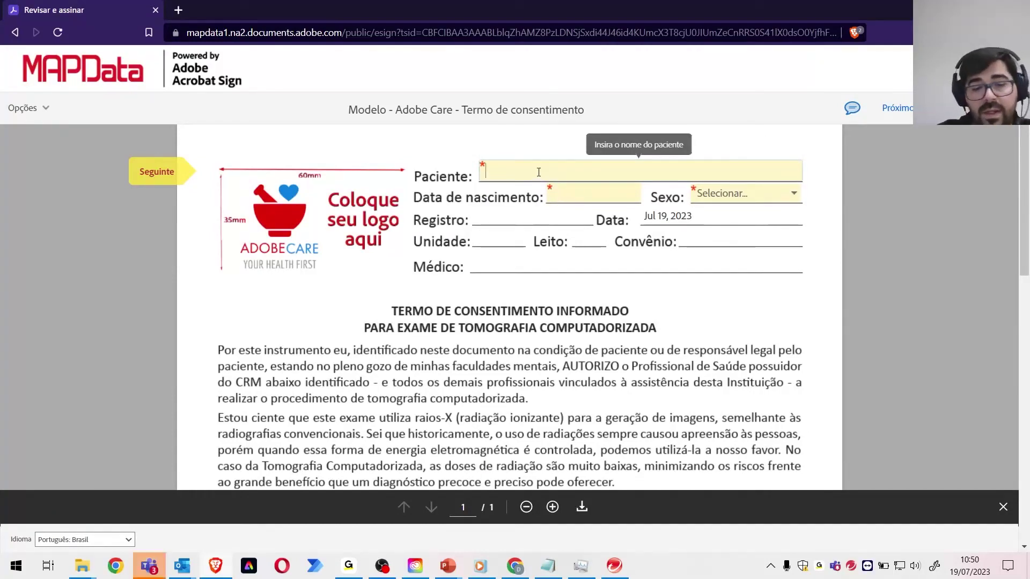
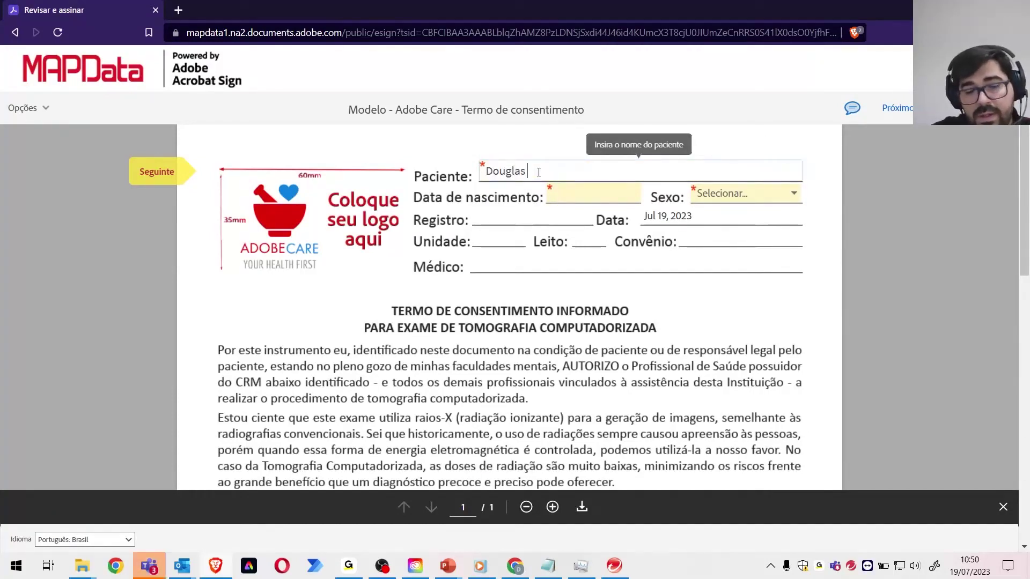
left_click(558, 197)
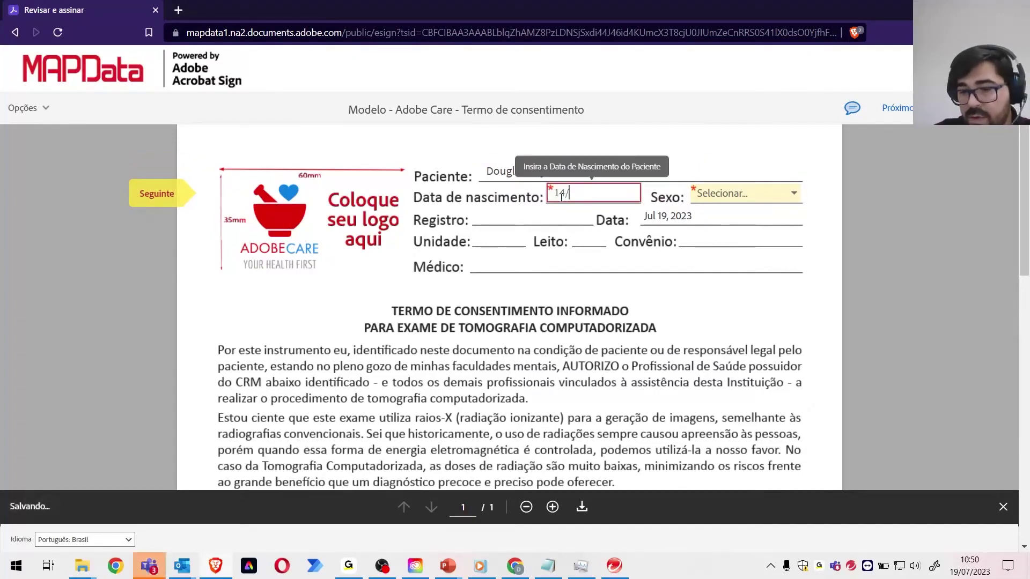
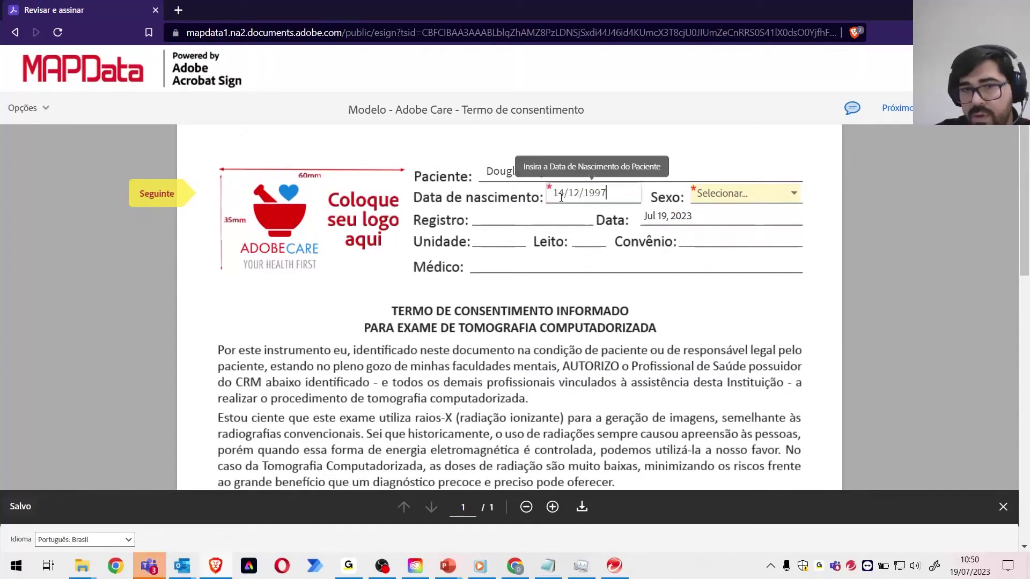
left_click(742, 194)
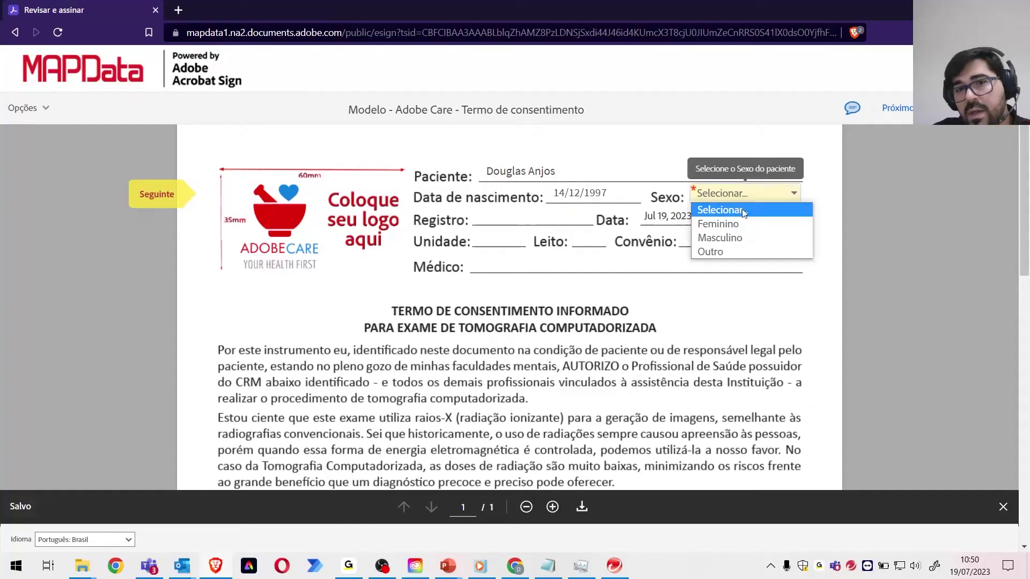
left_click(719, 235)
Enter Americana/SP as the signing city and mark the signer as Paciente.
scroll(444, 345, "down", 10)
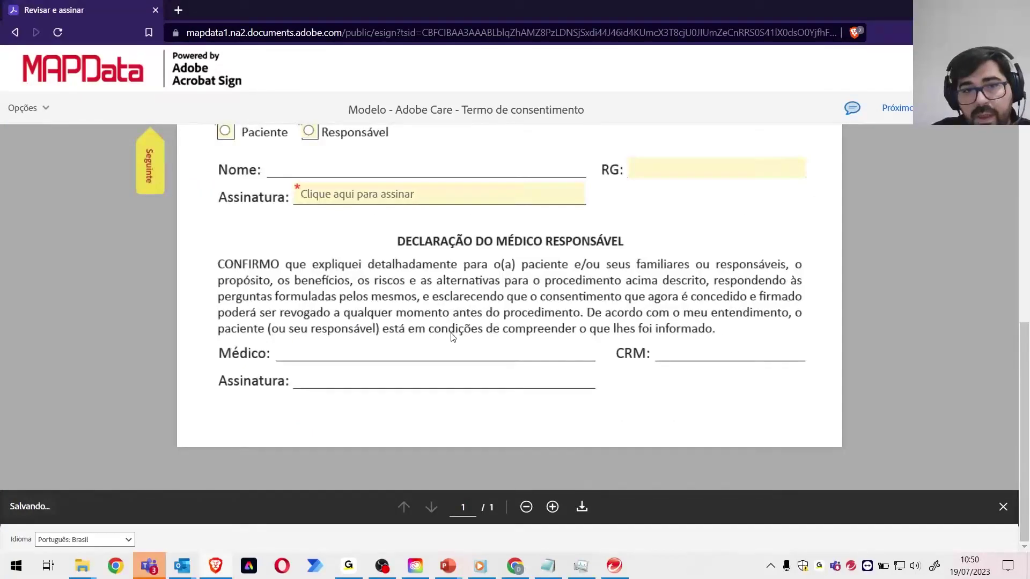
scroll(445, 338, "up", 3)
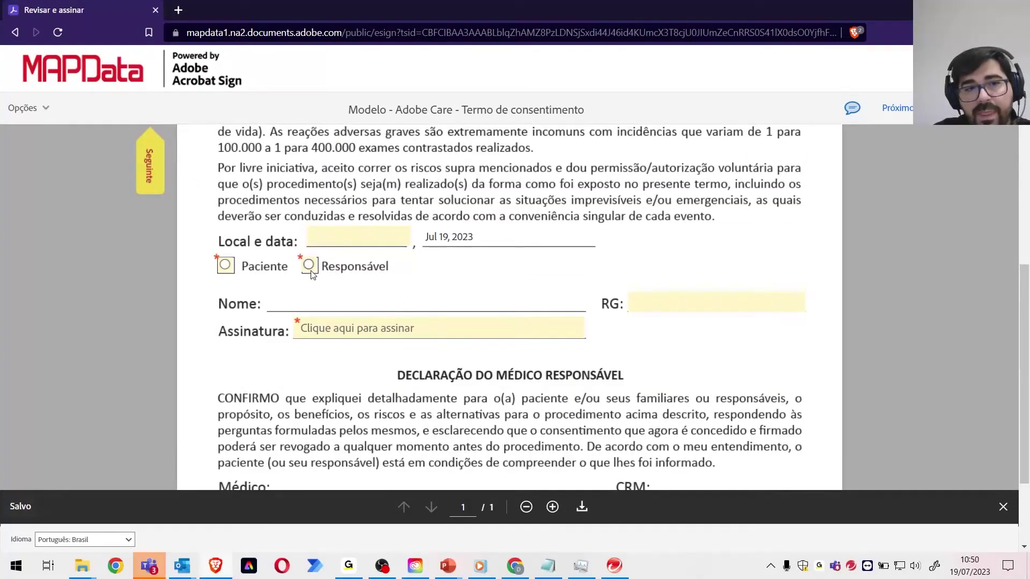
left_click(226, 266)
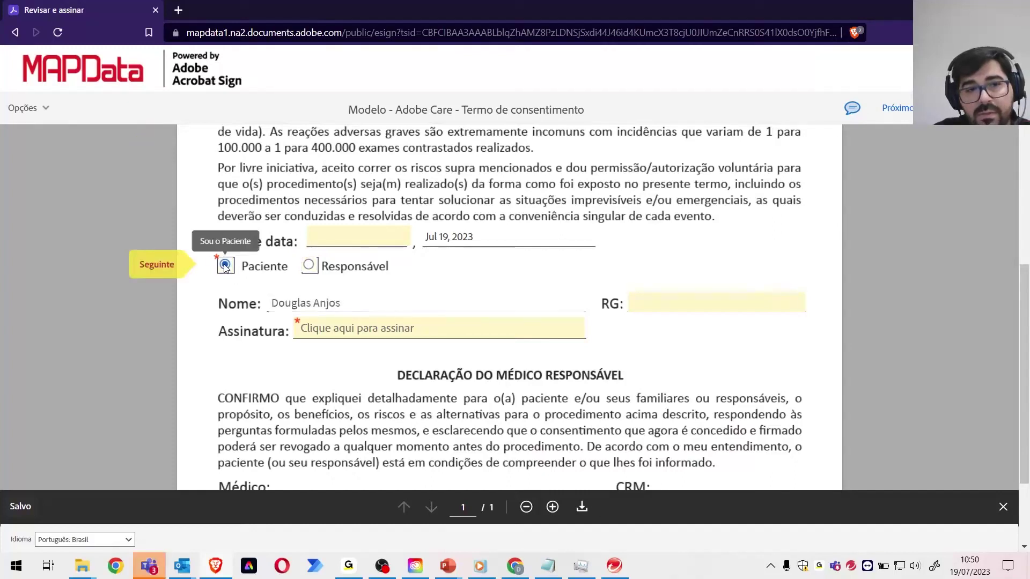
left_click(309, 265)
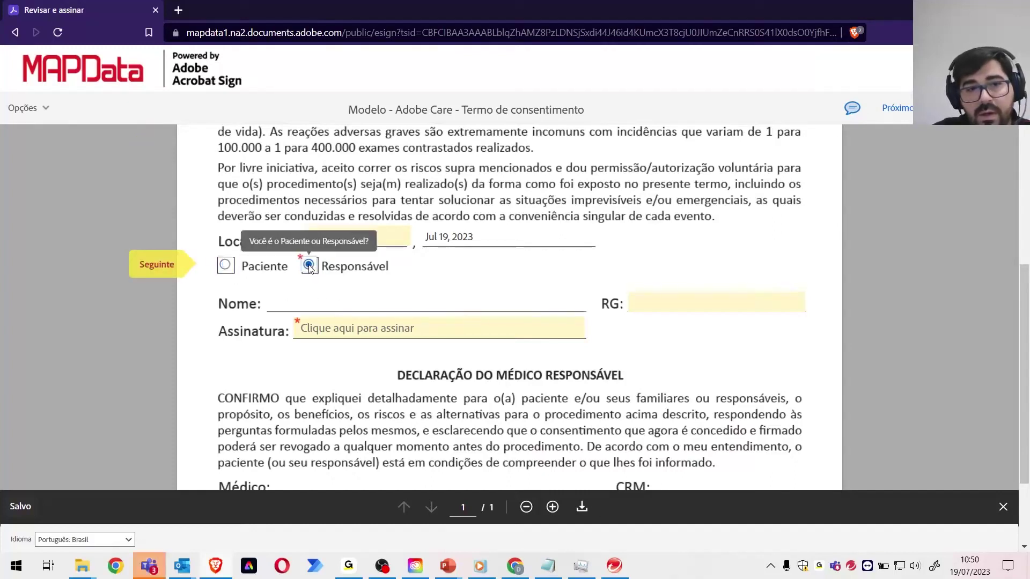
left_click(316, 306)
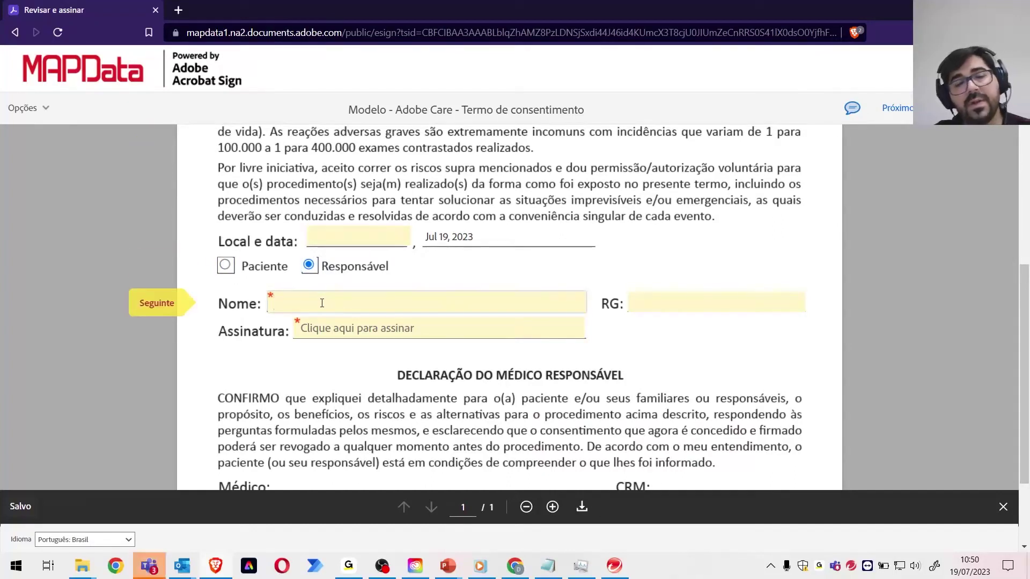
left_click(384, 238)
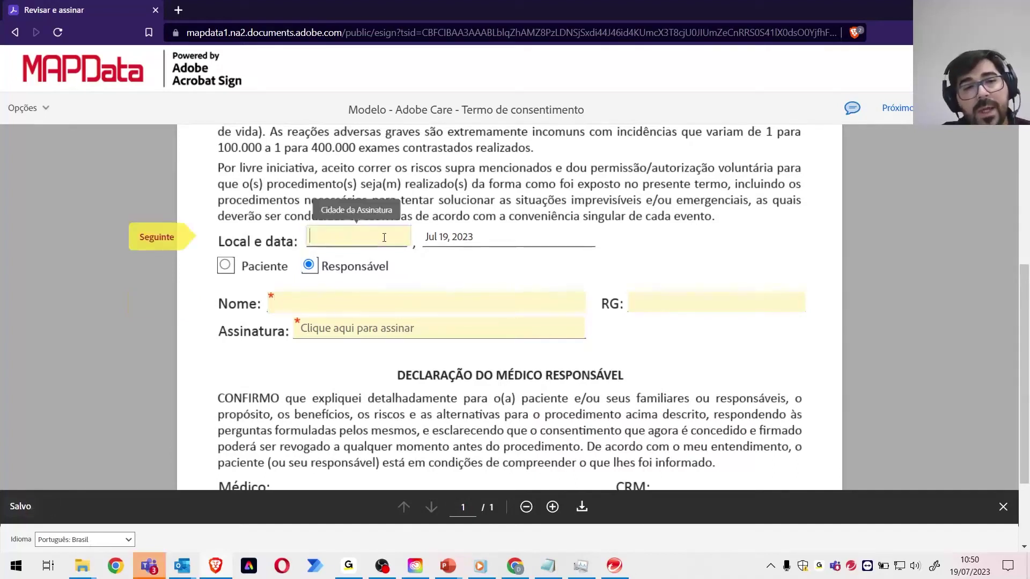
type("Americana")
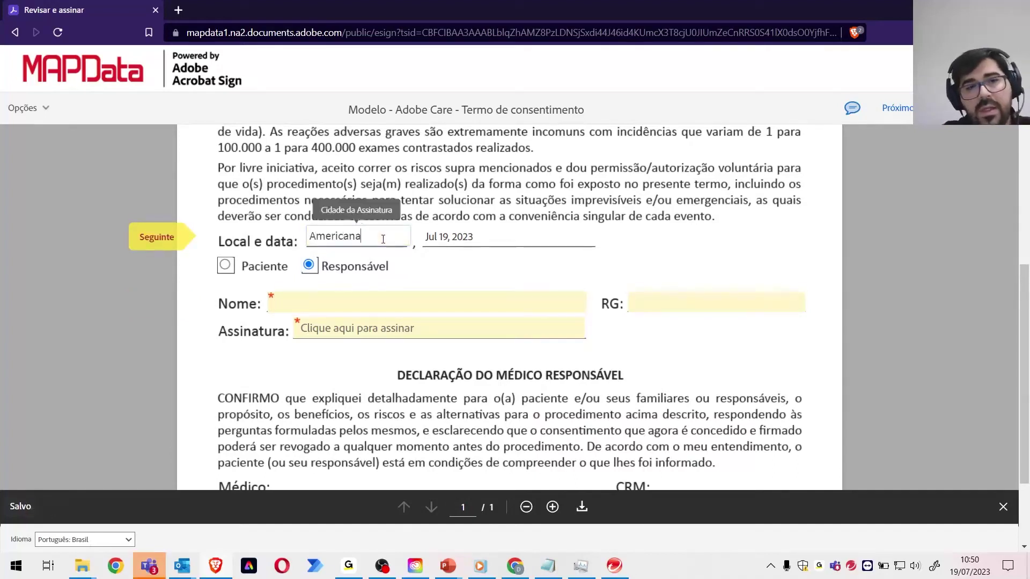
type("/")
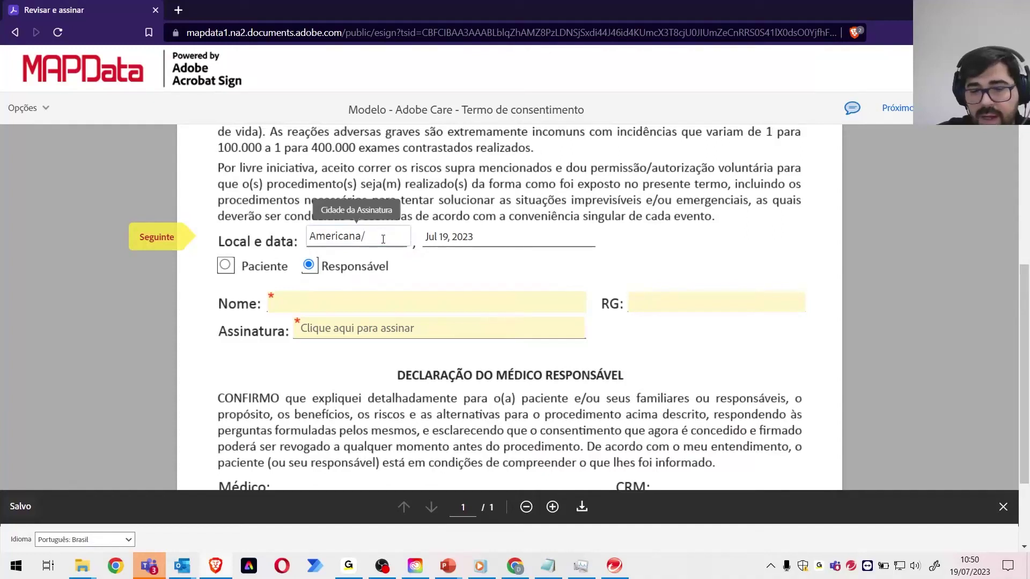
type("SP")
left_click(402, 274)
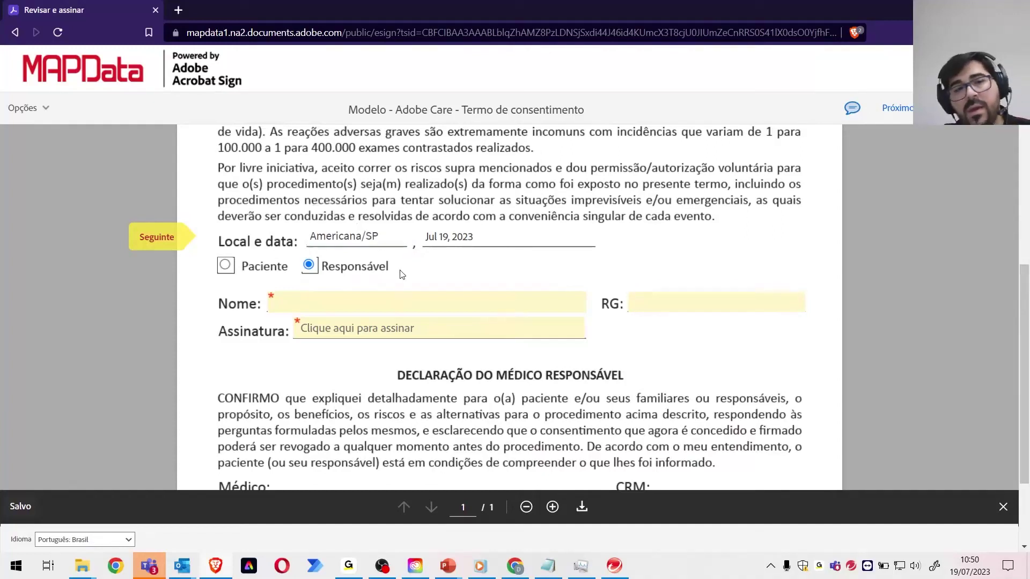
left_click(233, 269)
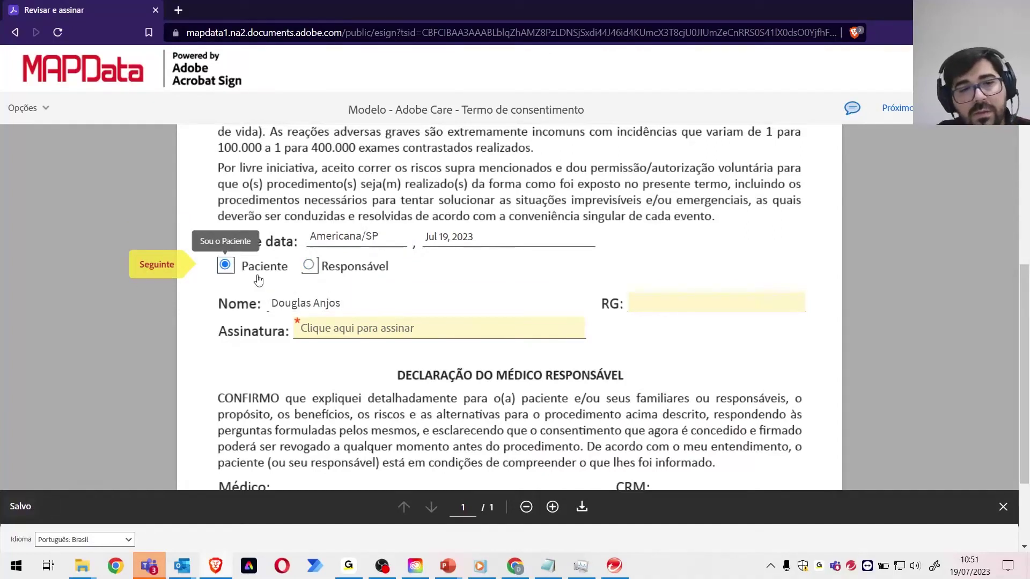
Enter the patient's RG number and click the Assinatura field to sign.
left_click(651, 308)
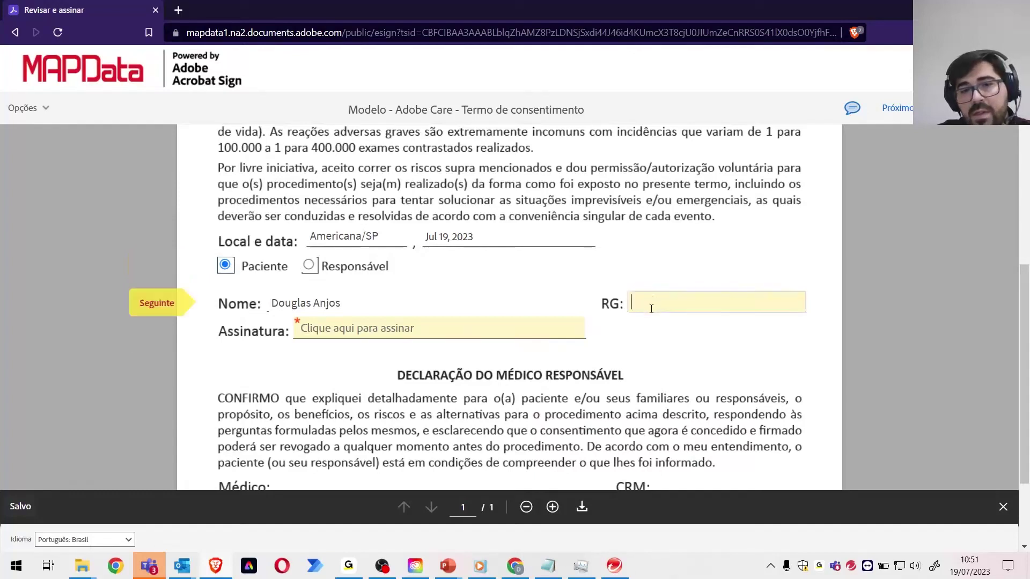
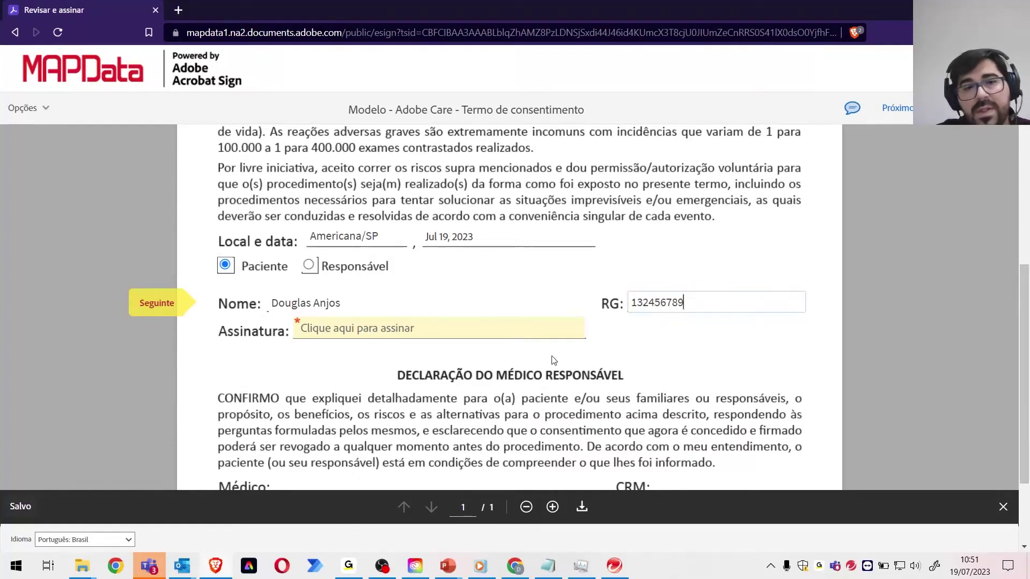
left_click(532, 332)
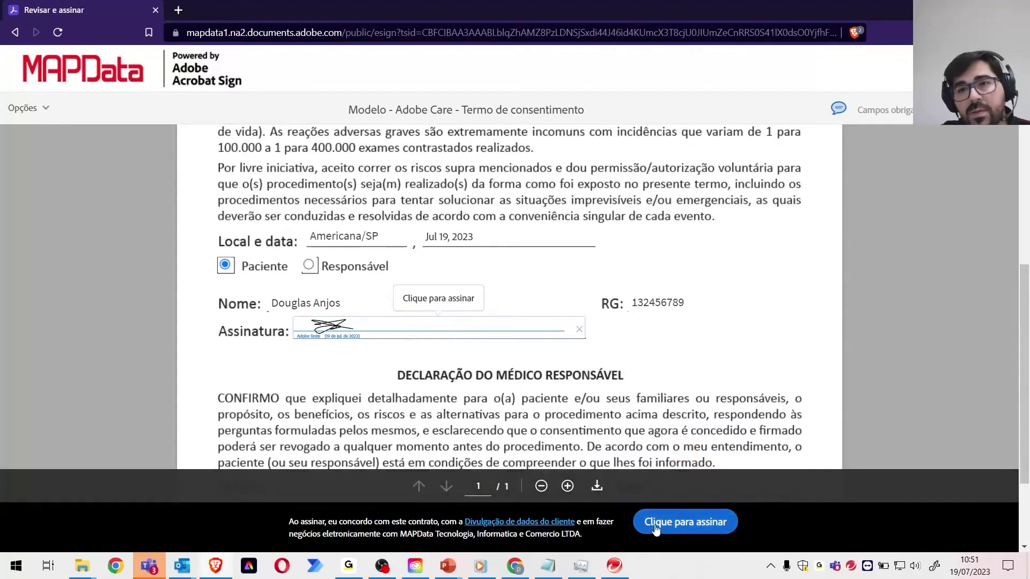
Open a new signature and retype the signer's name on the Digitar tab.
left_click(343, 330)
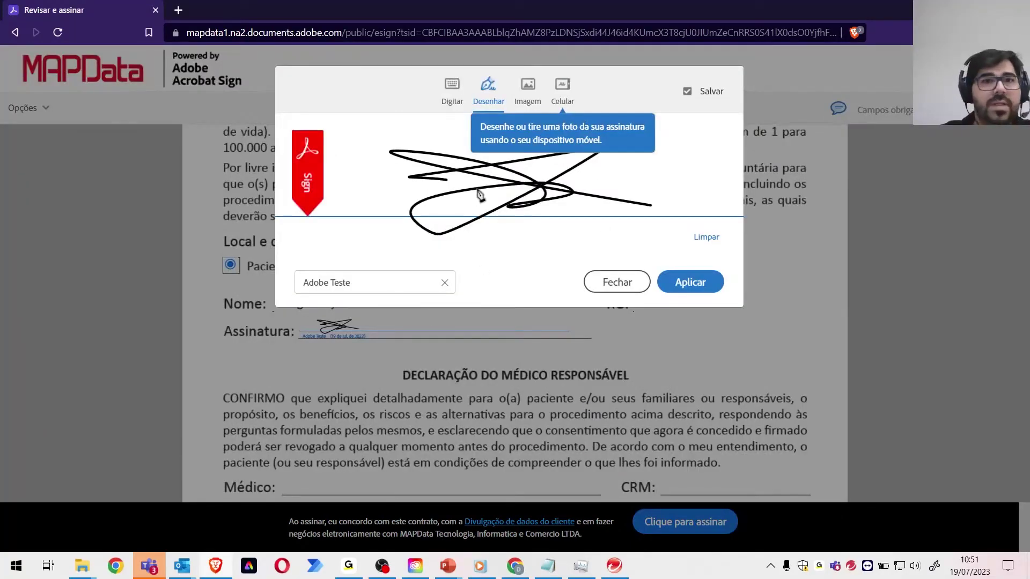
left_click(452, 90)
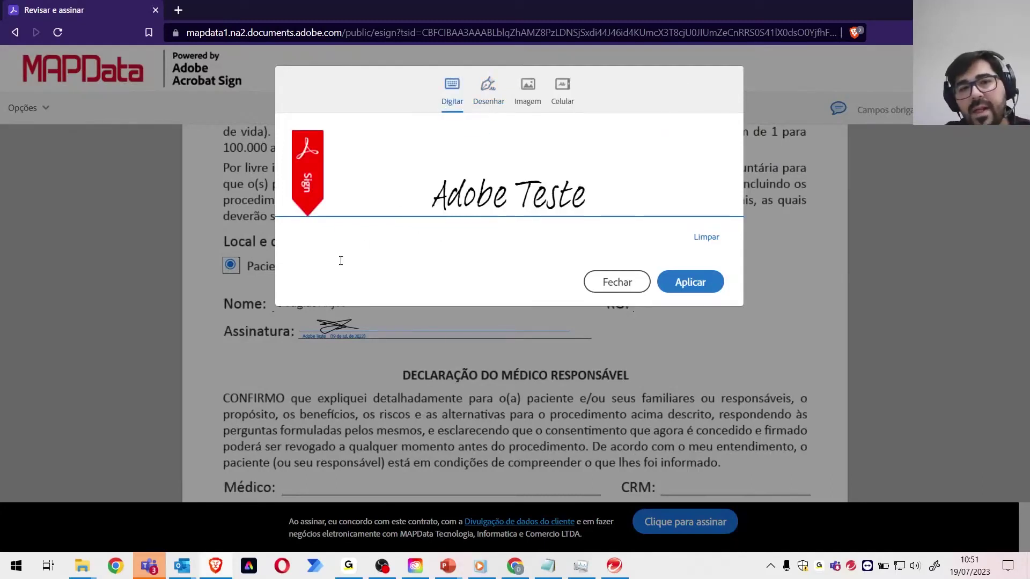
left_click_drag(447, 199, 596, 195)
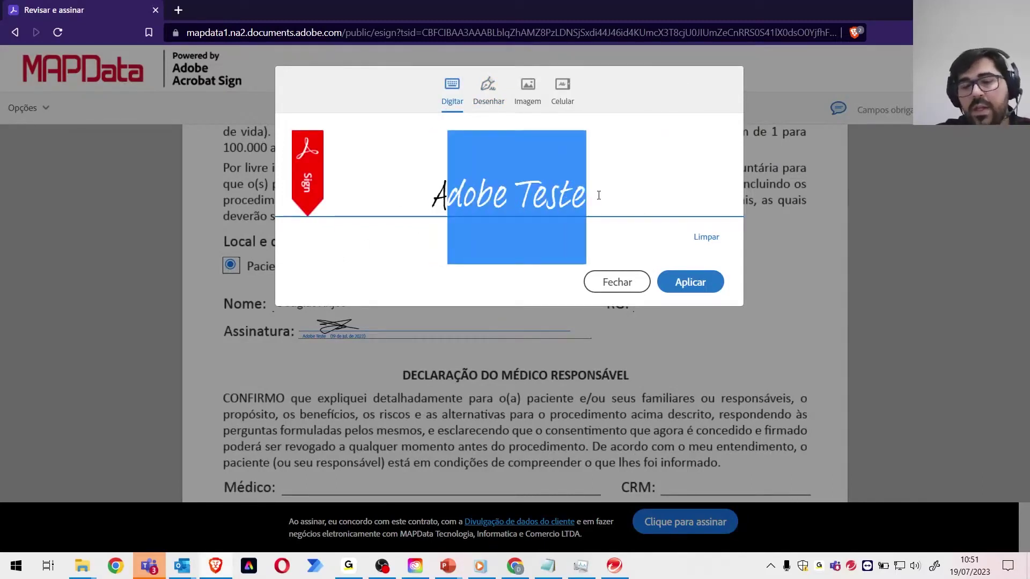
key("BackSpace")
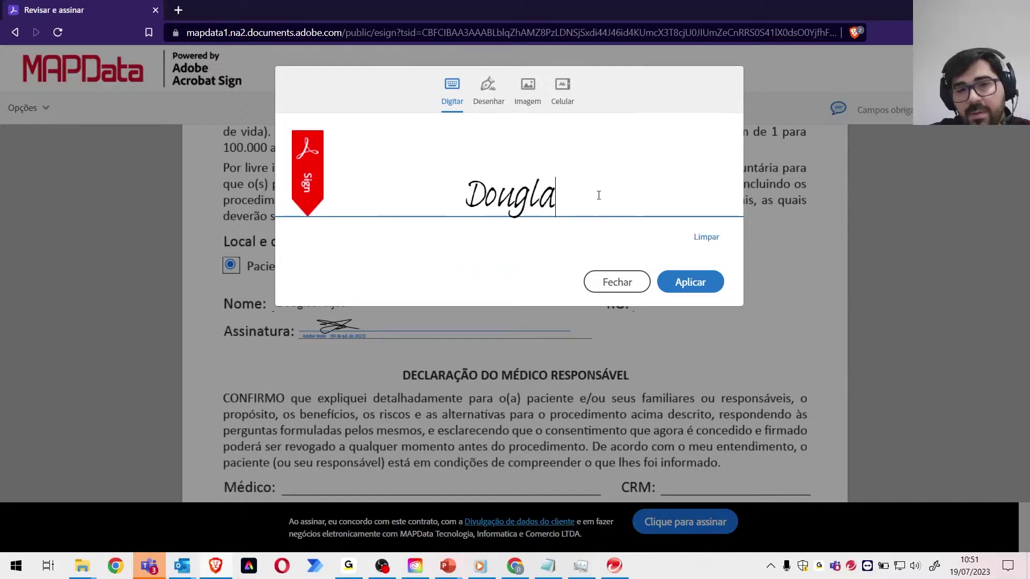
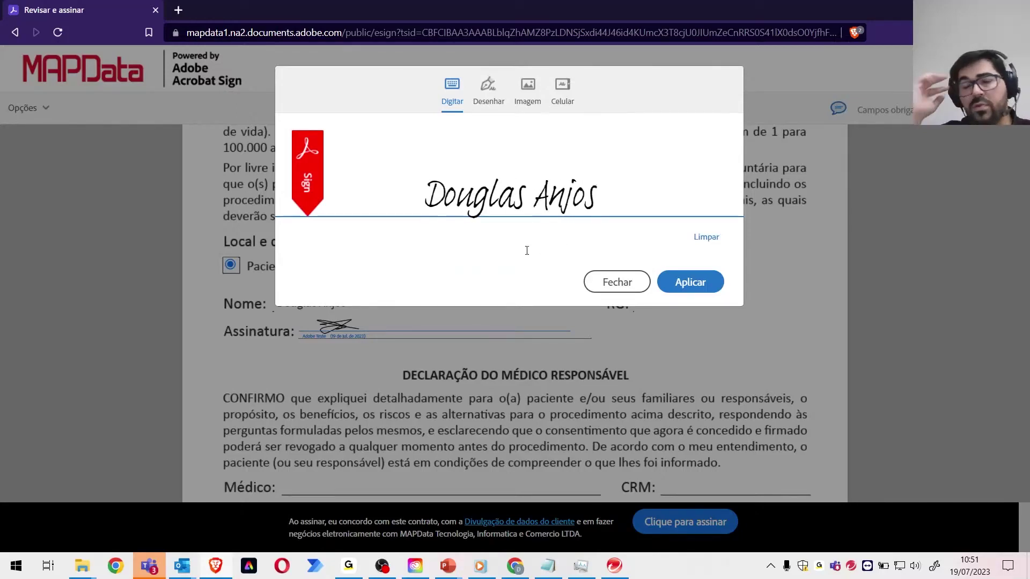
Draw and erase a signature on Desenhar, then go through the Imagem and Celular options.
left_click(483, 102)
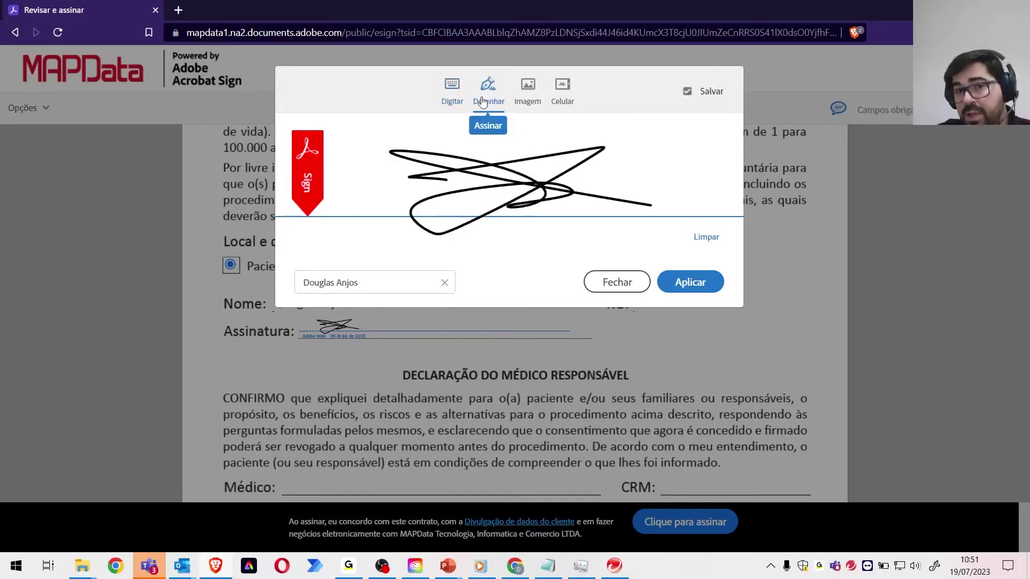
left_click(703, 238)
mouse_move(429, 168)
left_mouse_down()
mouse_move(603, 214)
mouse_move(588, 202)
left_mouse_up()
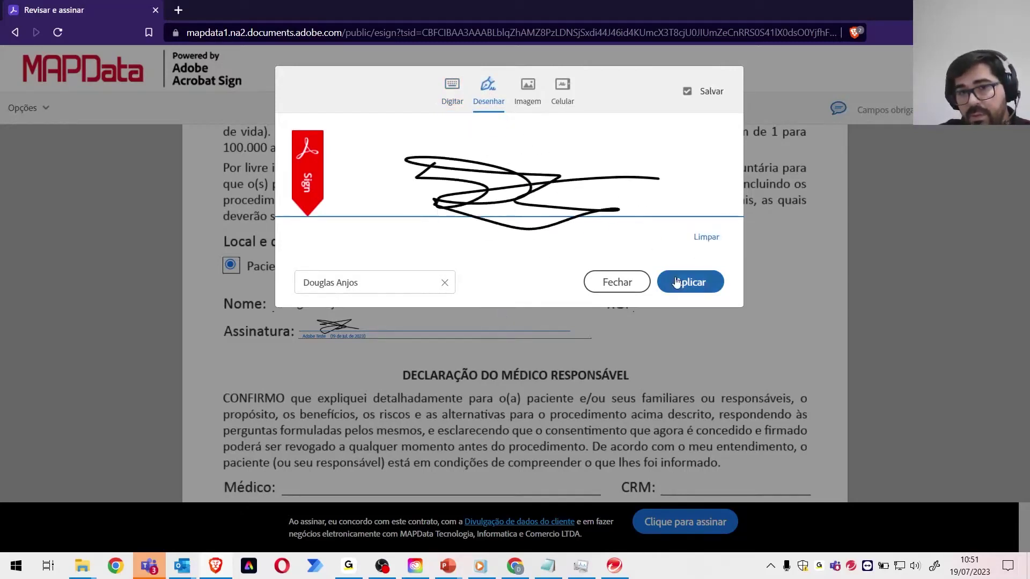
left_click(705, 238)
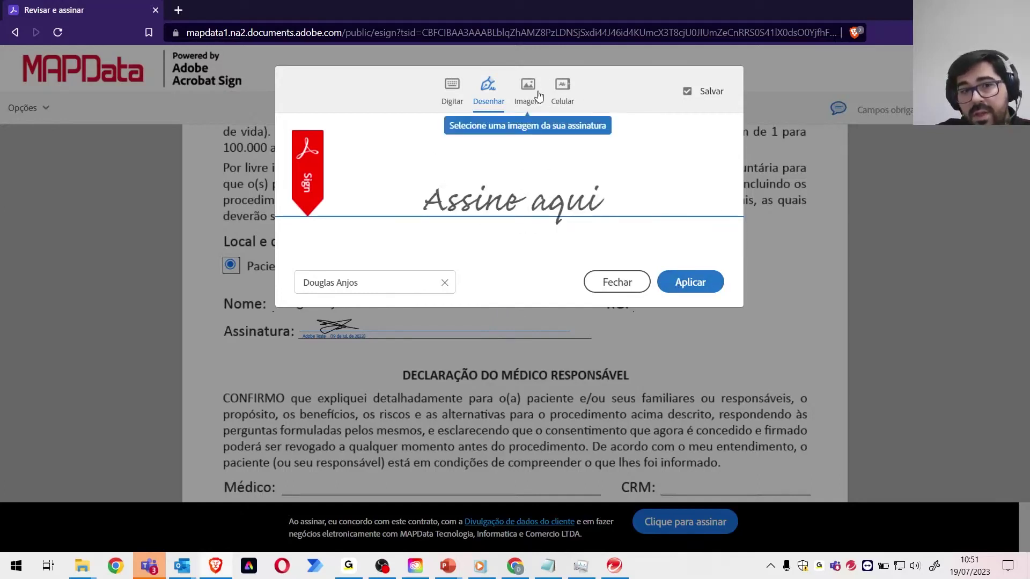
left_click(539, 95)
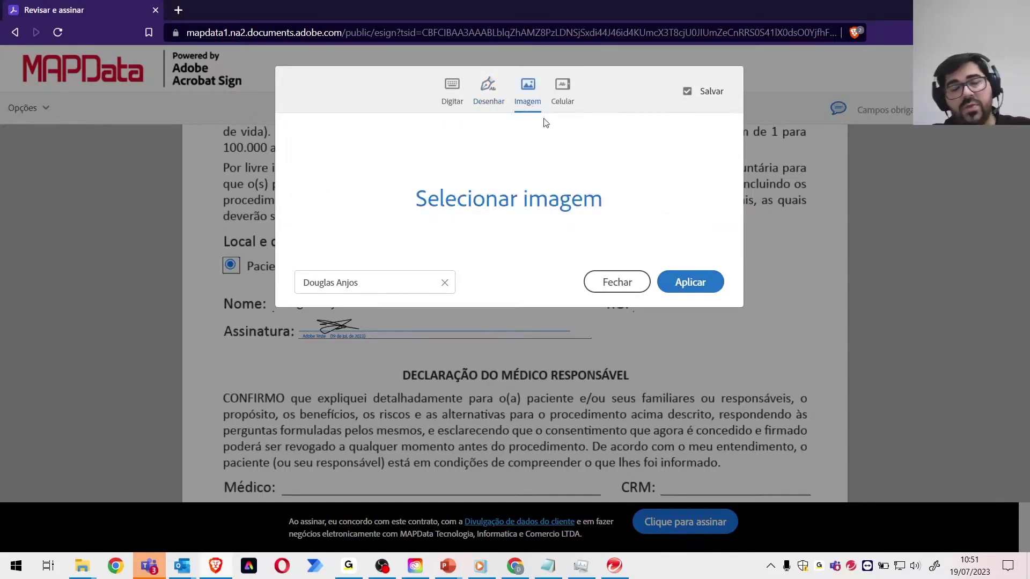
left_click(563, 91)
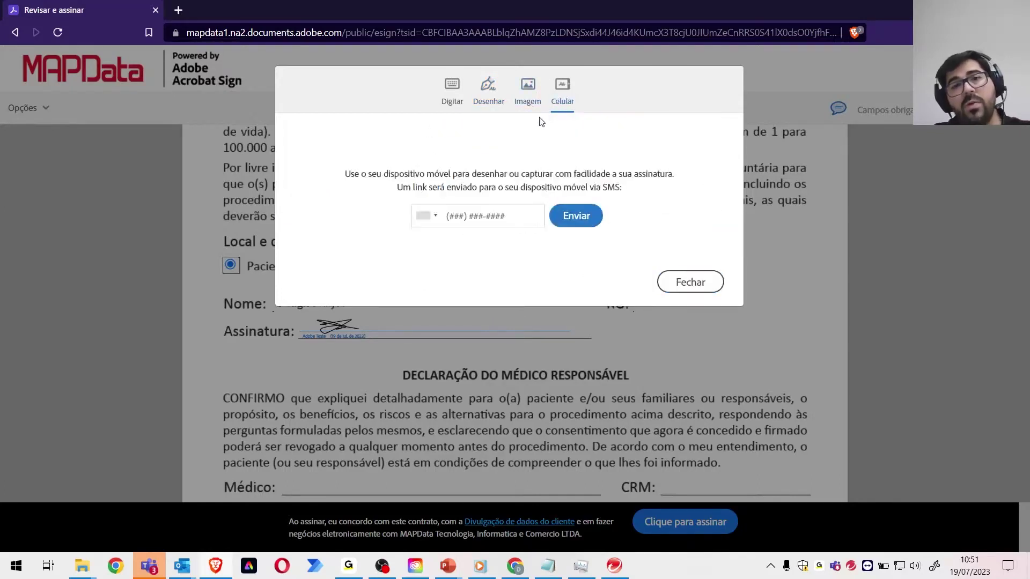
Text the signing link to a Brasil mobile number, then replace it with the corrected number.
left_click(428, 215)
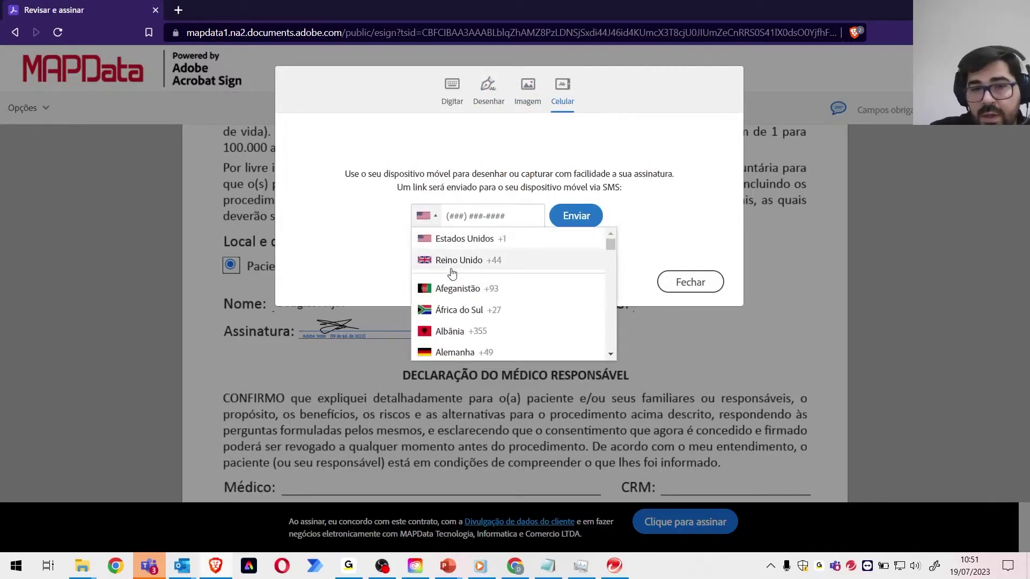
scroll(453, 290, "down", 8)
left_click(478, 354)
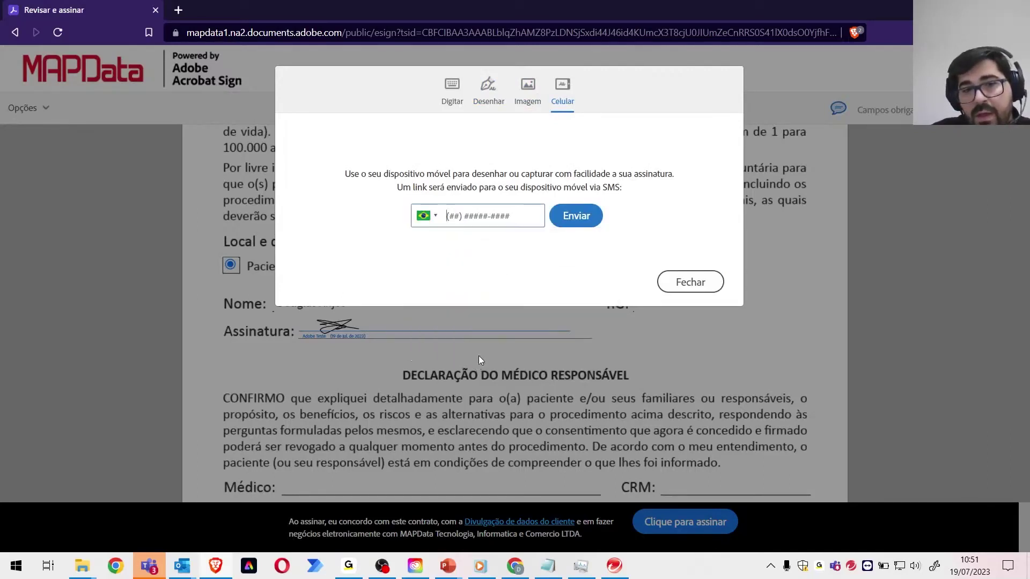
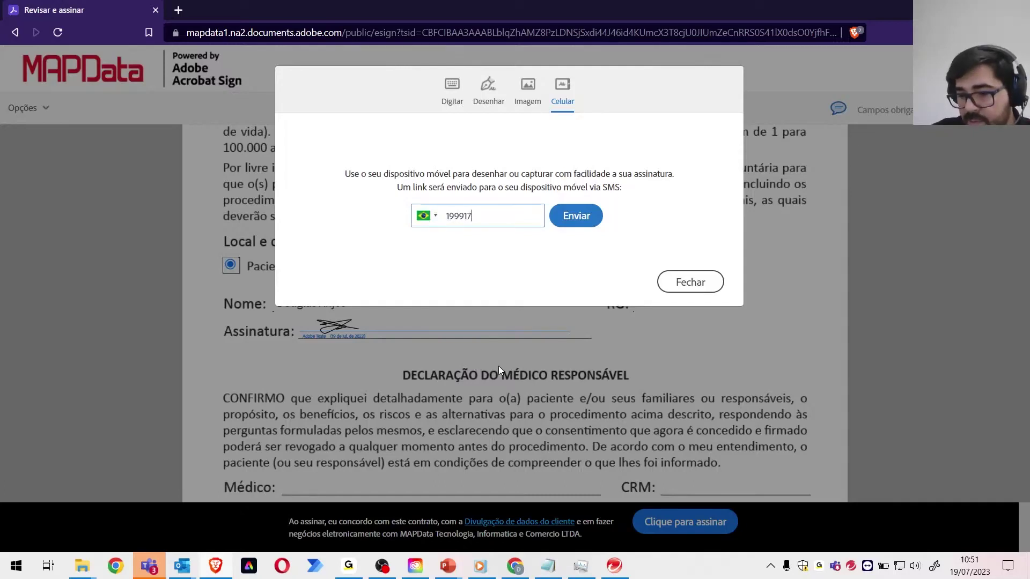
key("Return")
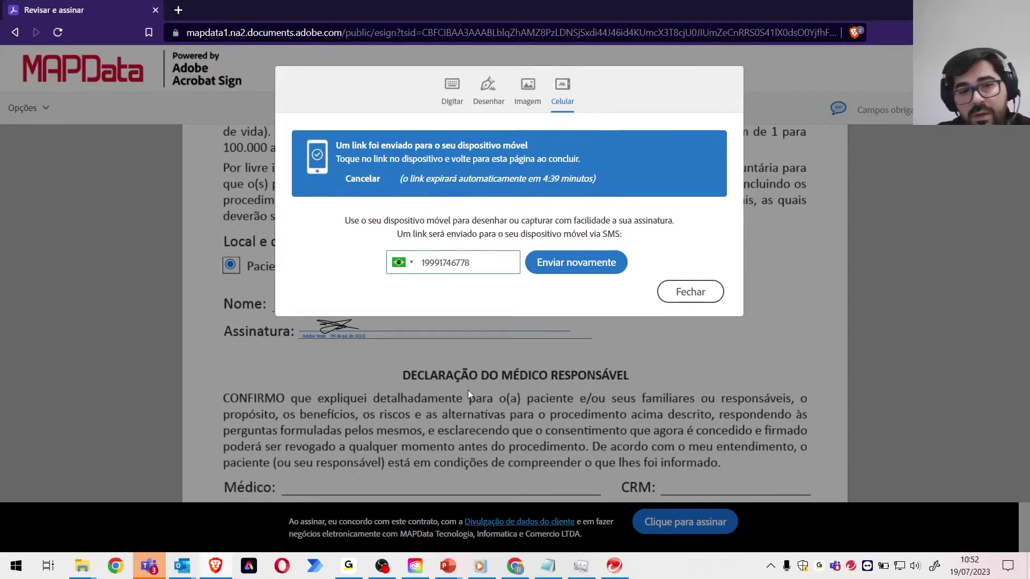
left_click_drag(495, 265, 414, 266)
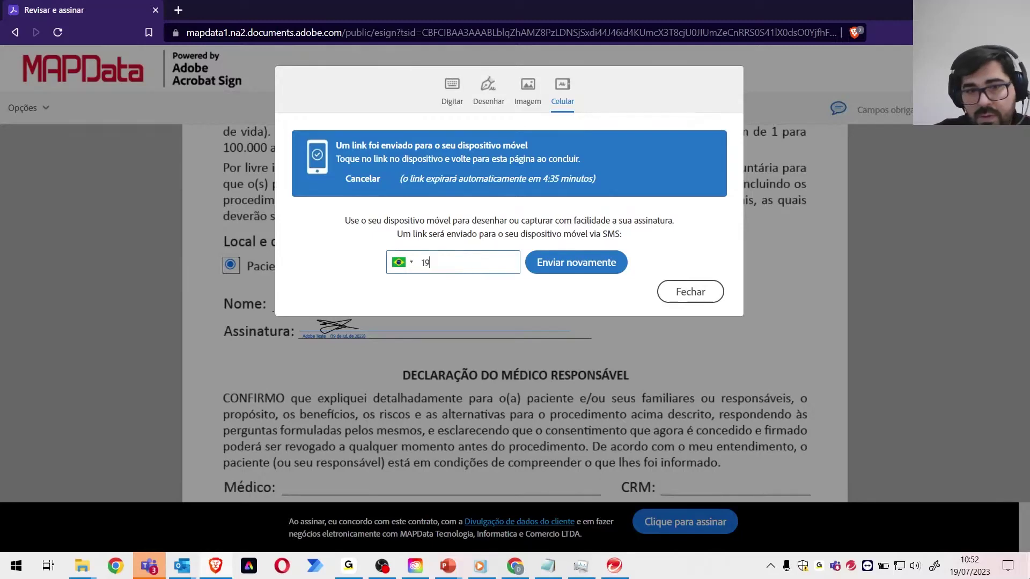
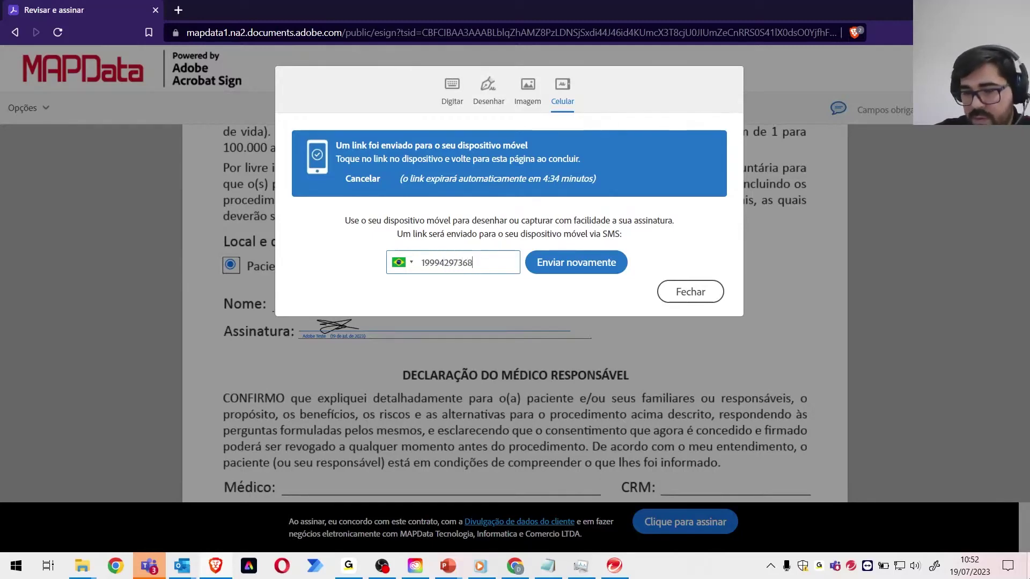
Resend the signing link to the corrected phone number to draw the signature on mobile.
key("Return")
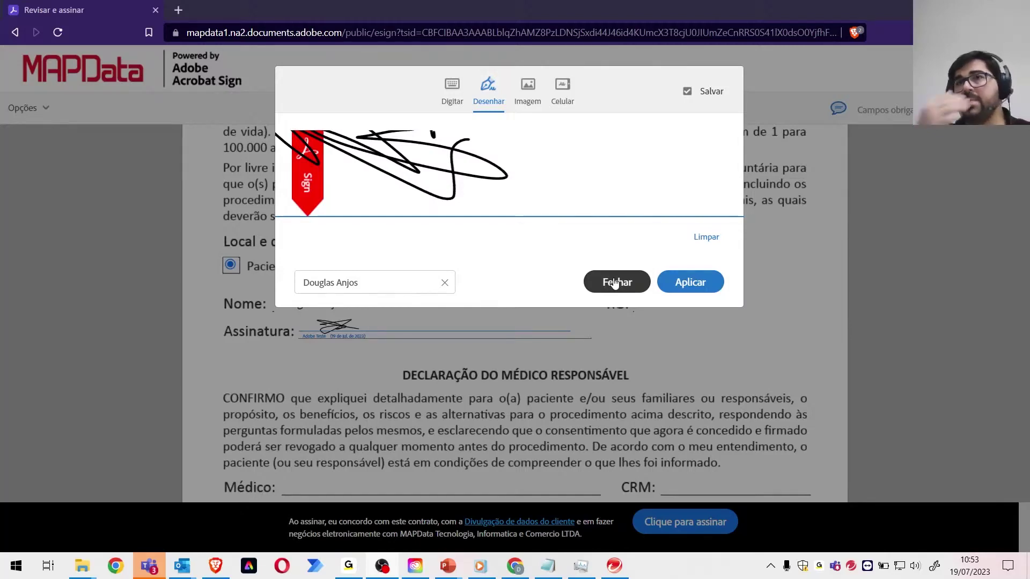
Switch to the PowerPoint slideshow and advance two slides to the 'Formulários' reasons slide.
key("alt+Tab")
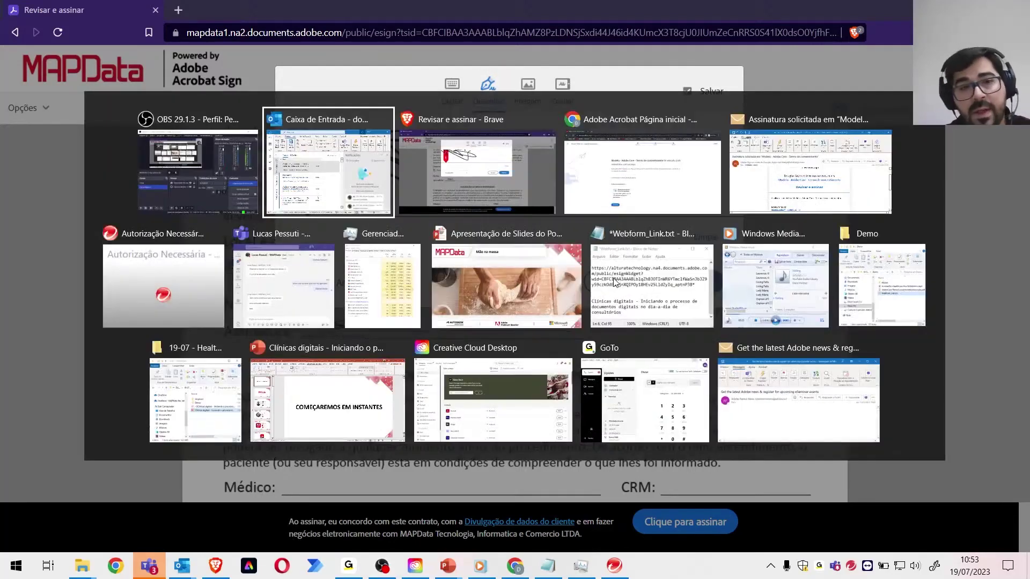
key("alt+Tab")
key("alt+Tab")
key("alt+Tab")
key("alt+Tab")
key("alt+Tab")
key("alt+Tab")
key("alt+Tab")
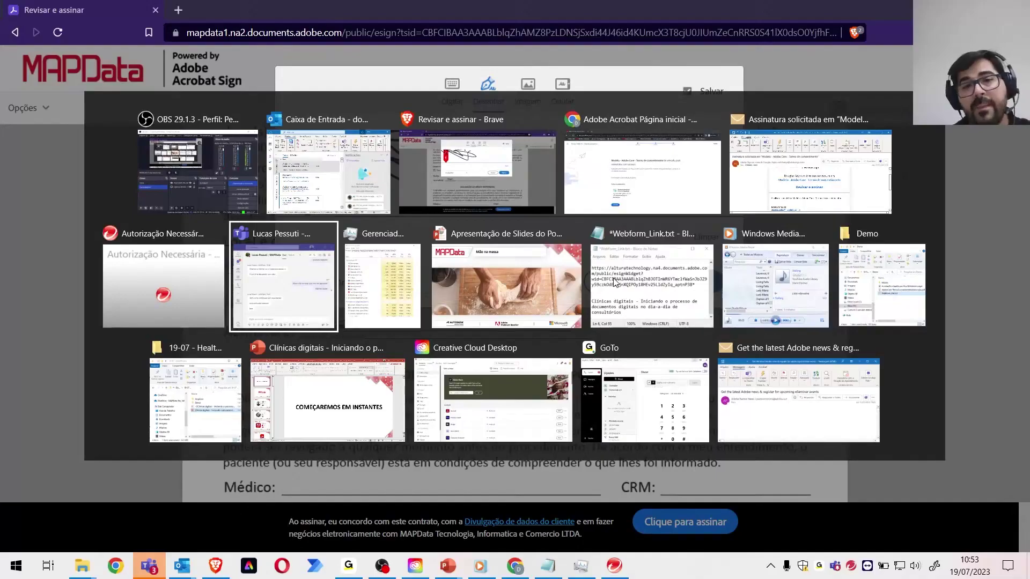
key("Right")
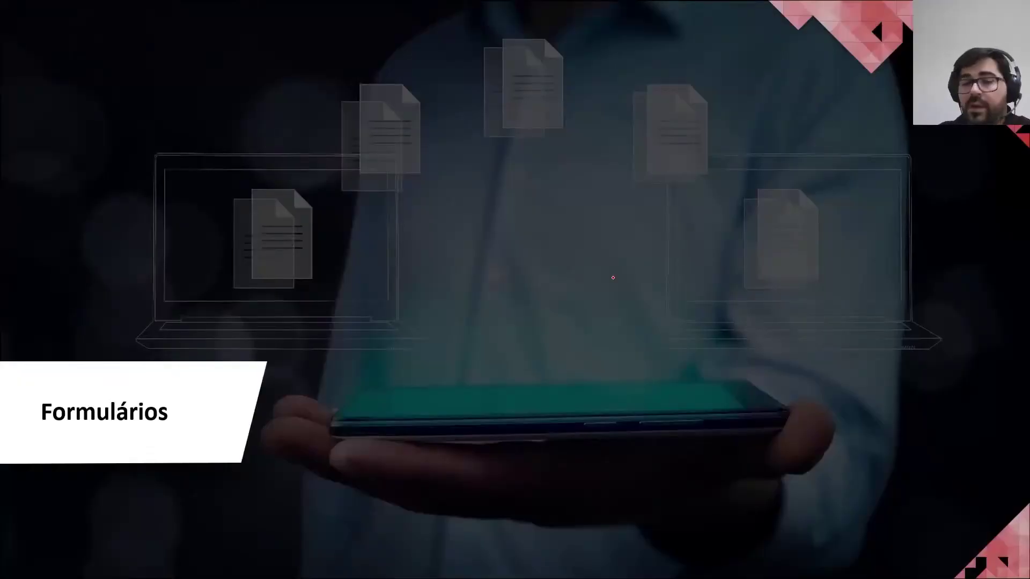
key("Right")
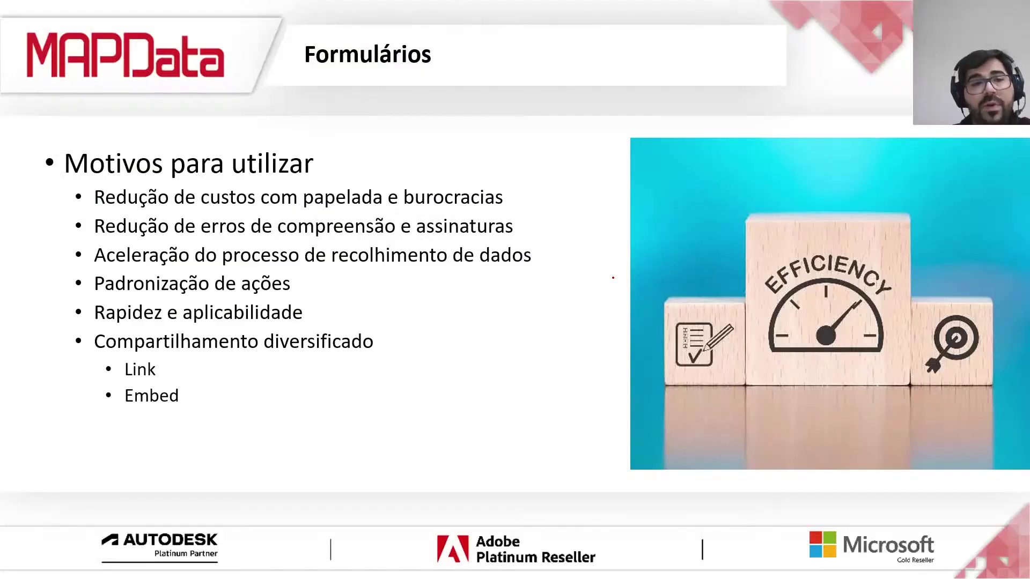
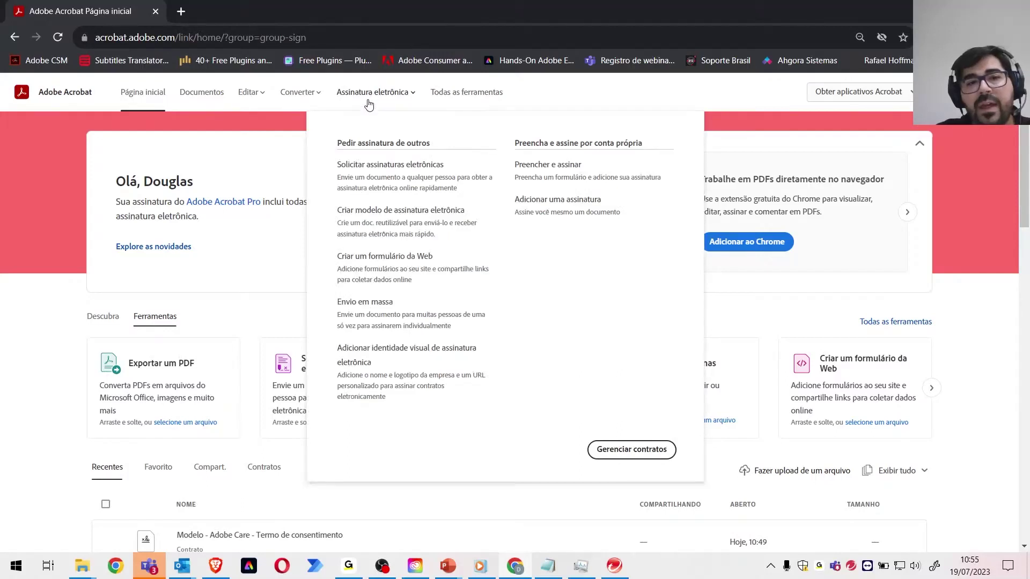
Create a new web form from the Adobe Care consent-term e-signature template.
left_click(411, 274)
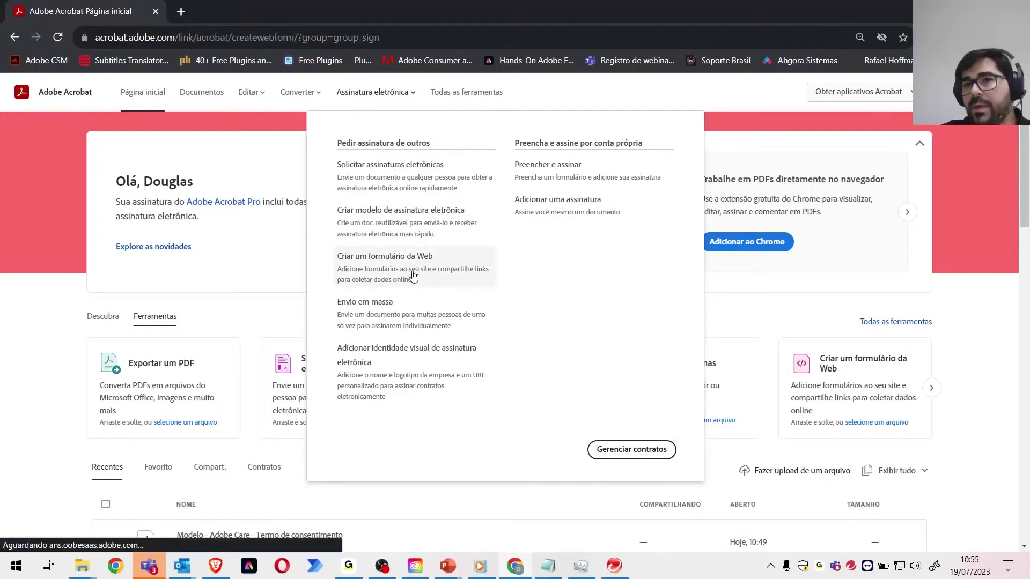
left_click(559, 419)
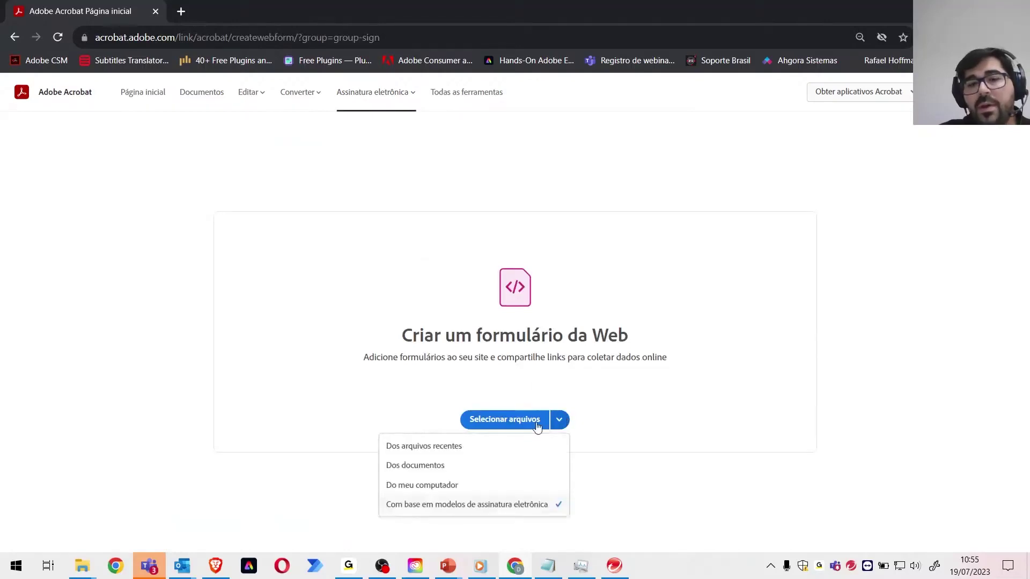
left_click(440, 505)
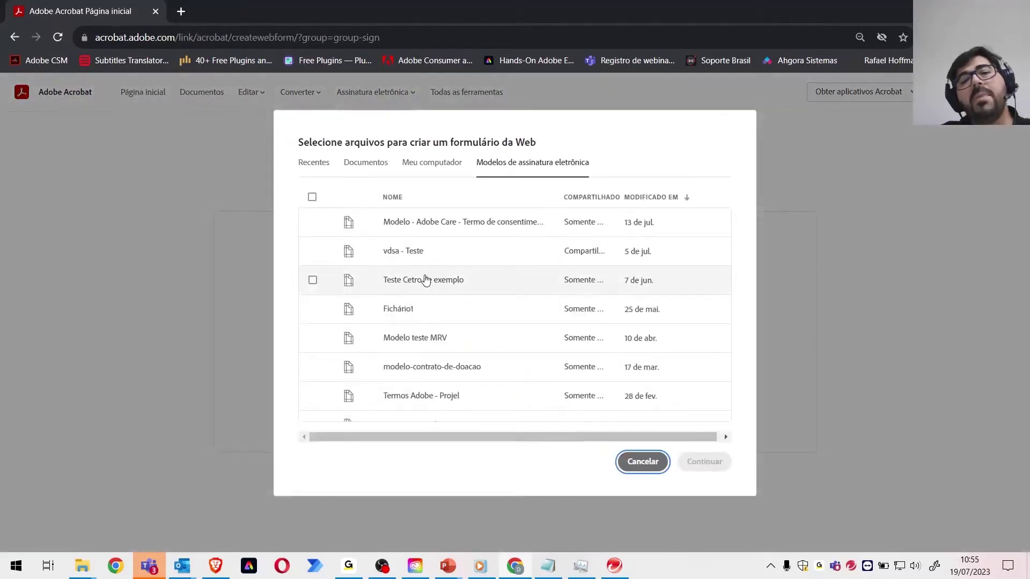
left_click(314, 222)
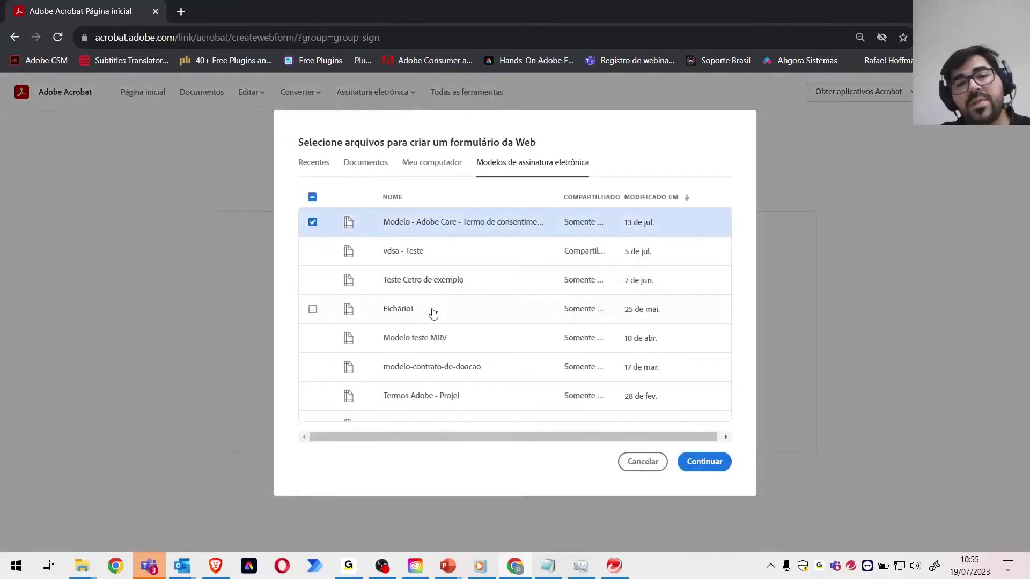
left_click(699, 465)
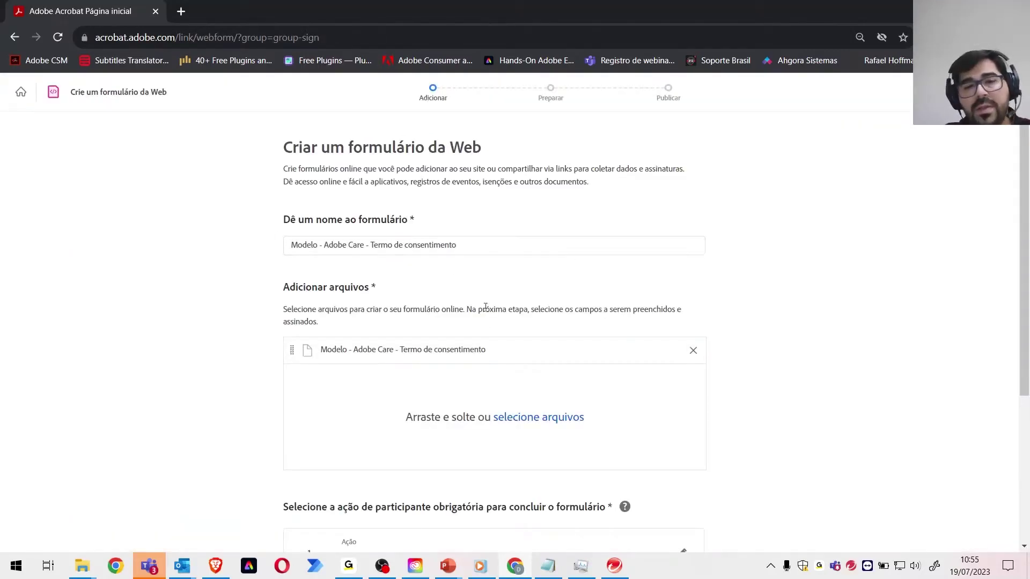
Add two more participants and make participant 2 an approver (Aprovar).
scroll(386, 222, "down", 4)
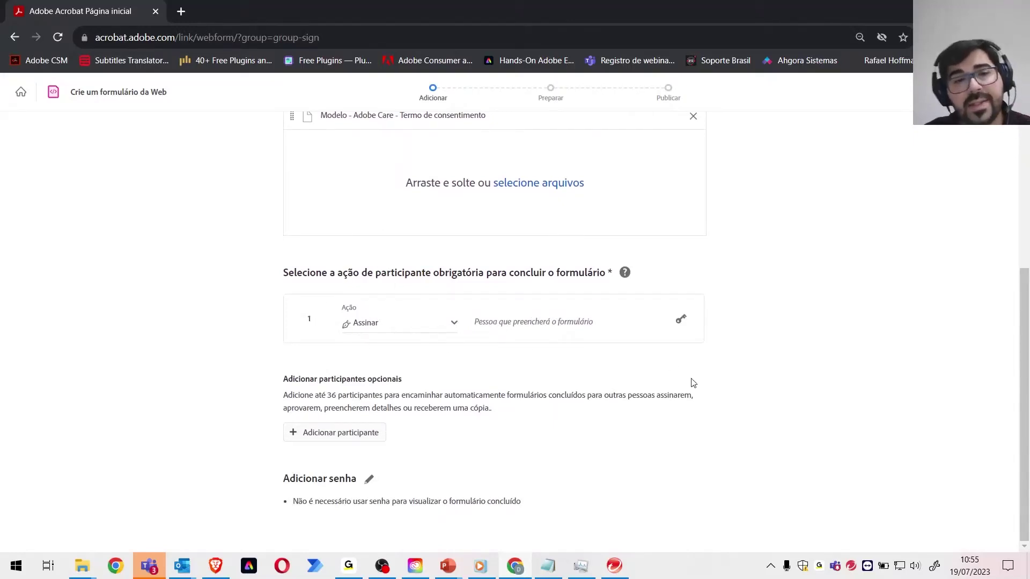
left_click(370, 434)
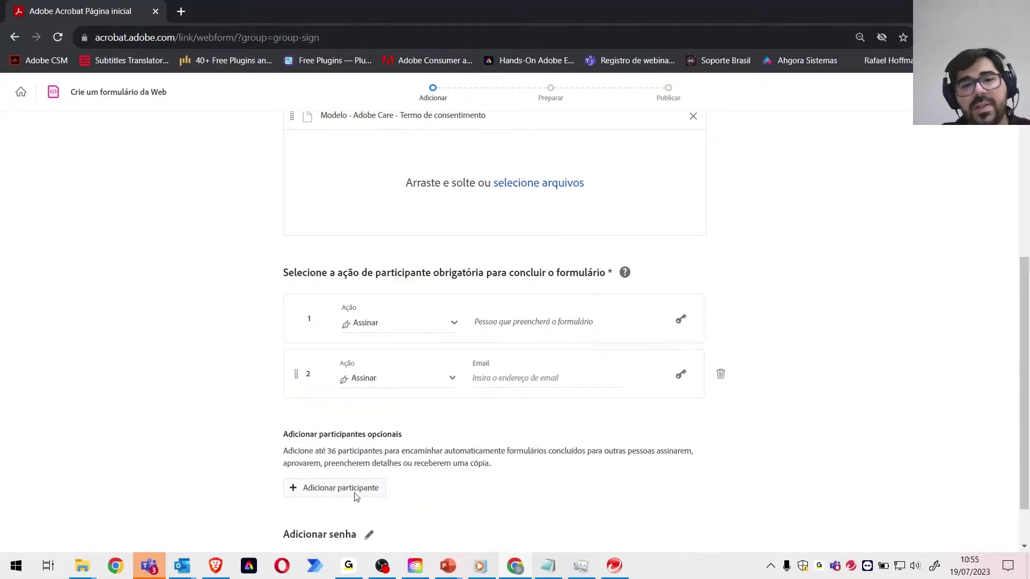
left_click(357, 489)
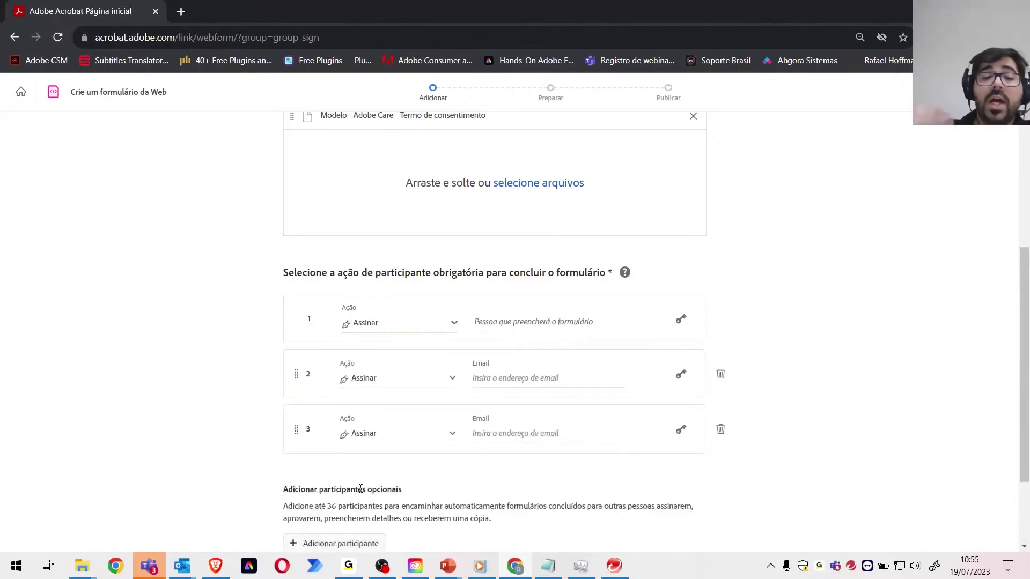
left_click(424, 382)
left_click(417, 428)
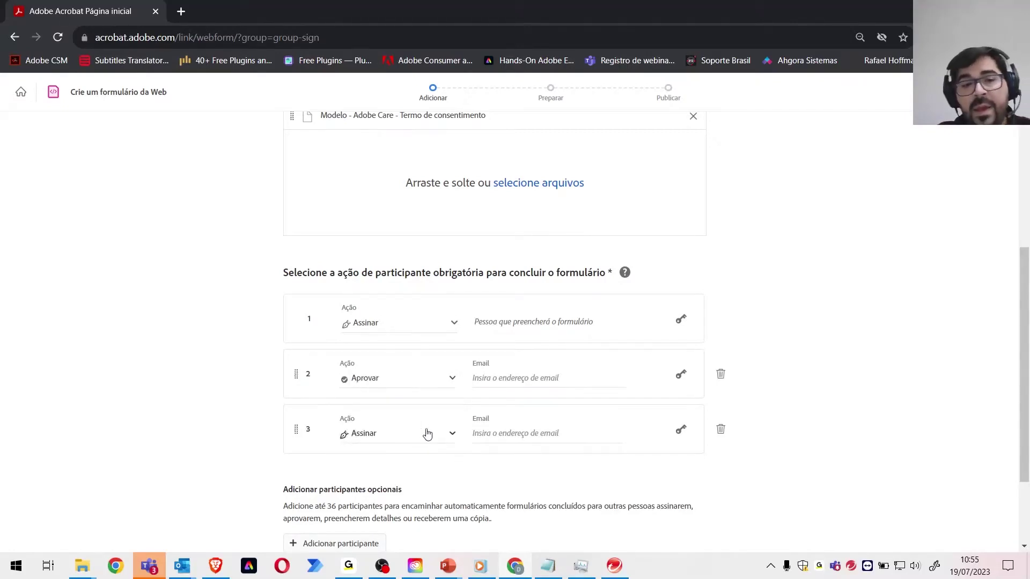
Enter the e-mail addresses for participants 2 and 3.
left_click(516, 378)
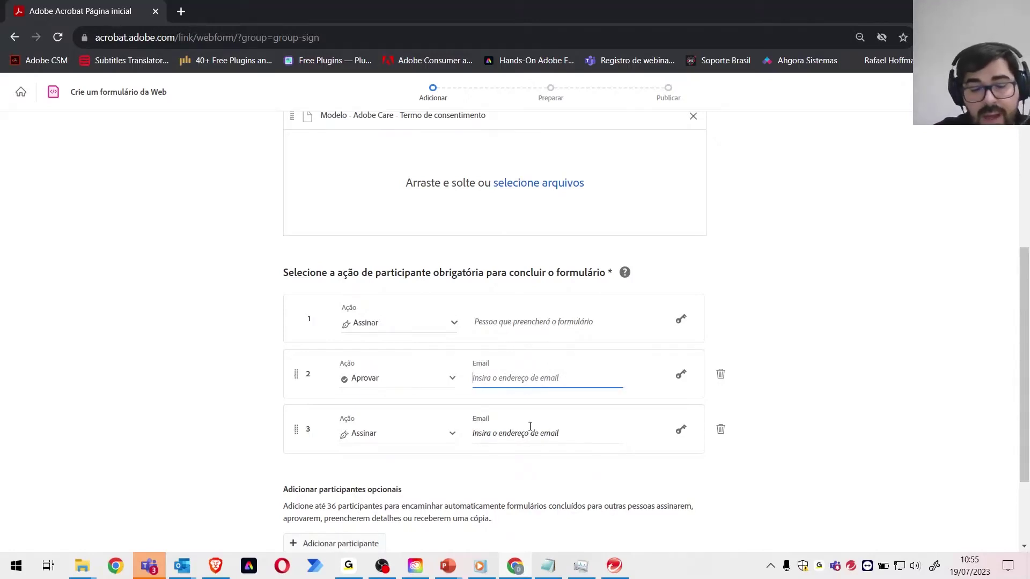
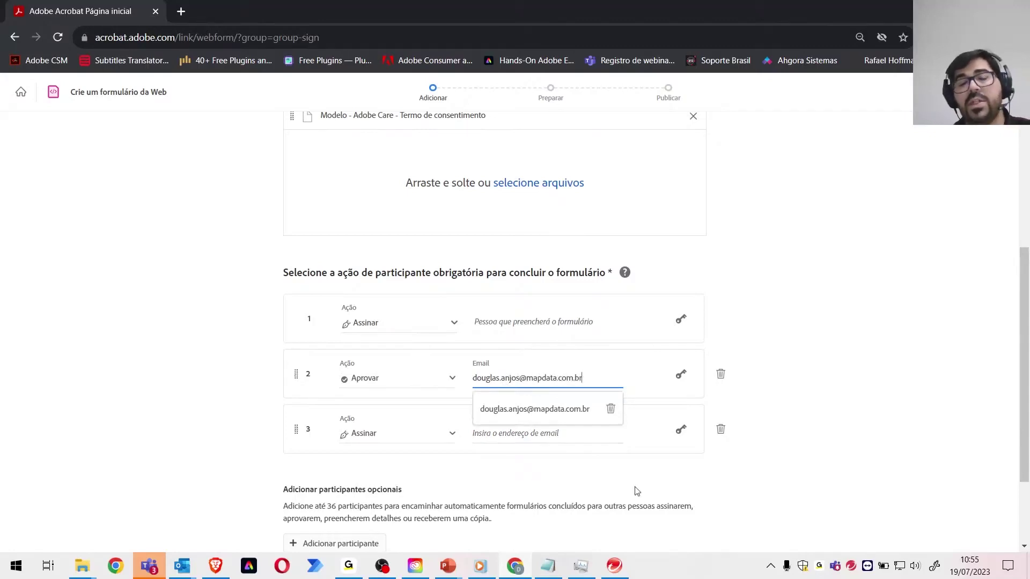
left_click(826, 433)
left_click(577, 434)
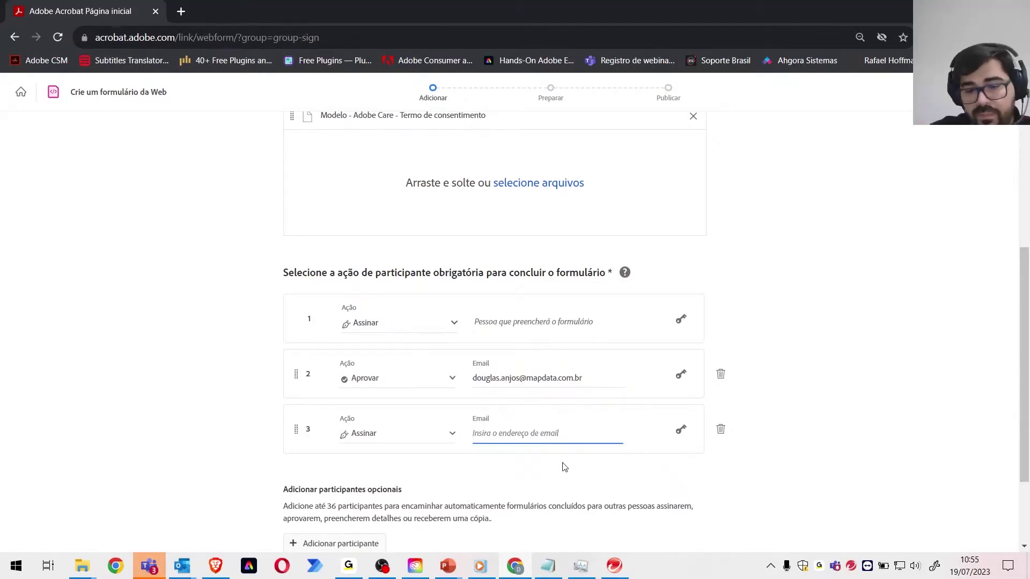
type("ado")
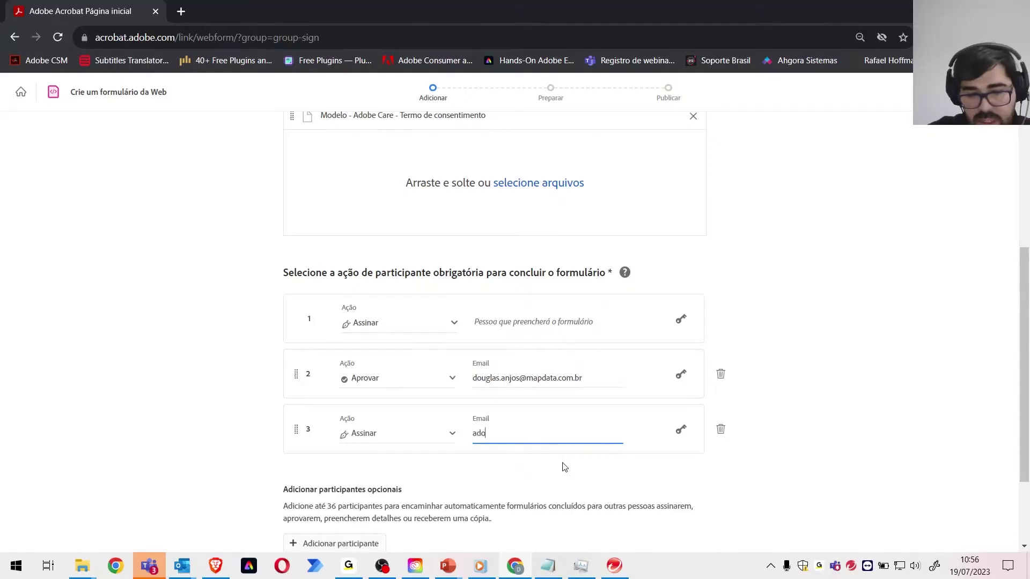
type("beiad")
left_click(563, 464)
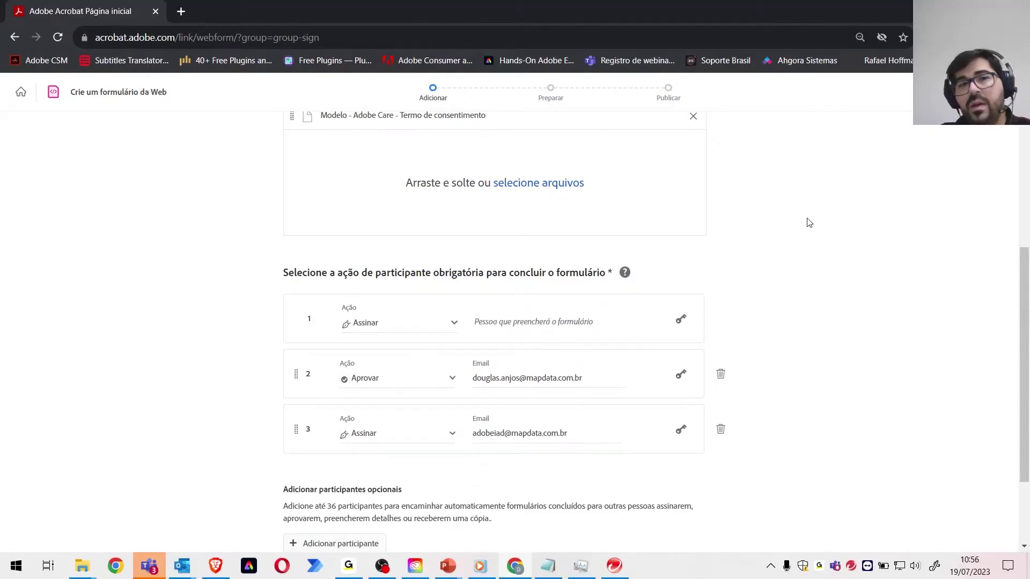
scroll(609, 175, "up", 3)
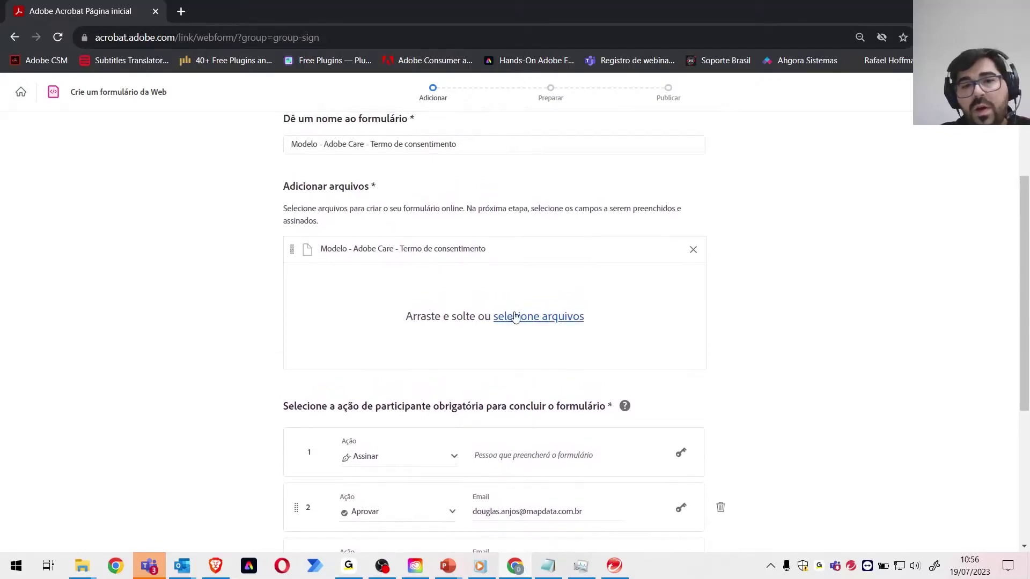
Skip adding files, review the Destinatários list, and publish the consent web form.
left_click(515, 317)
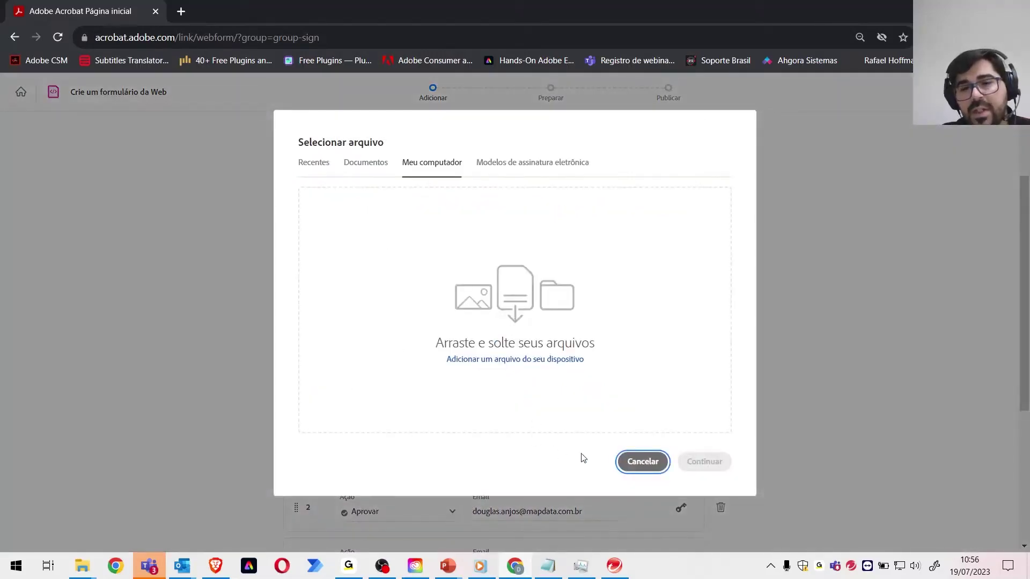
left_click(629, 463)
scroll(365, 414, "down", 5)
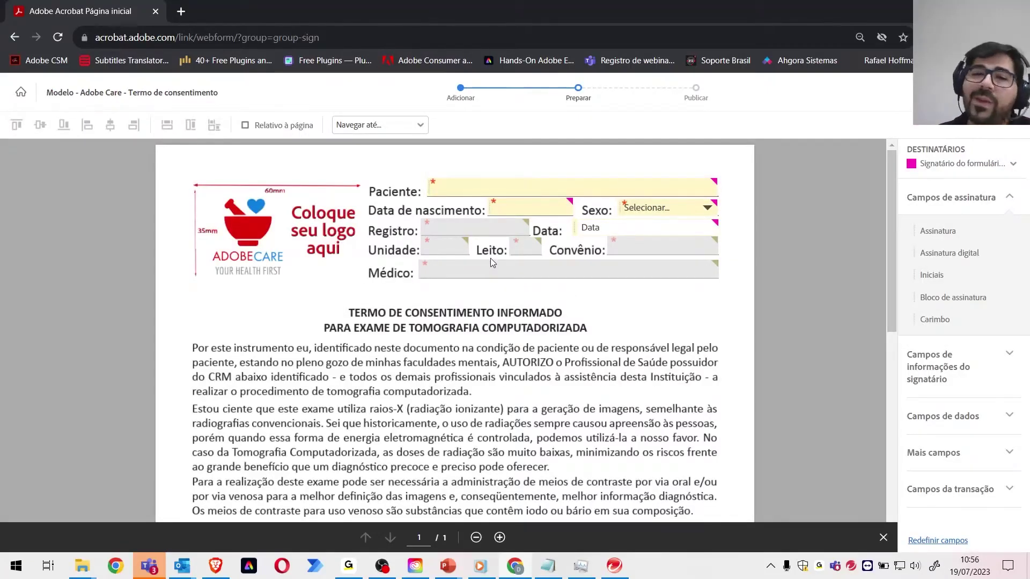
left_click(960, 166)
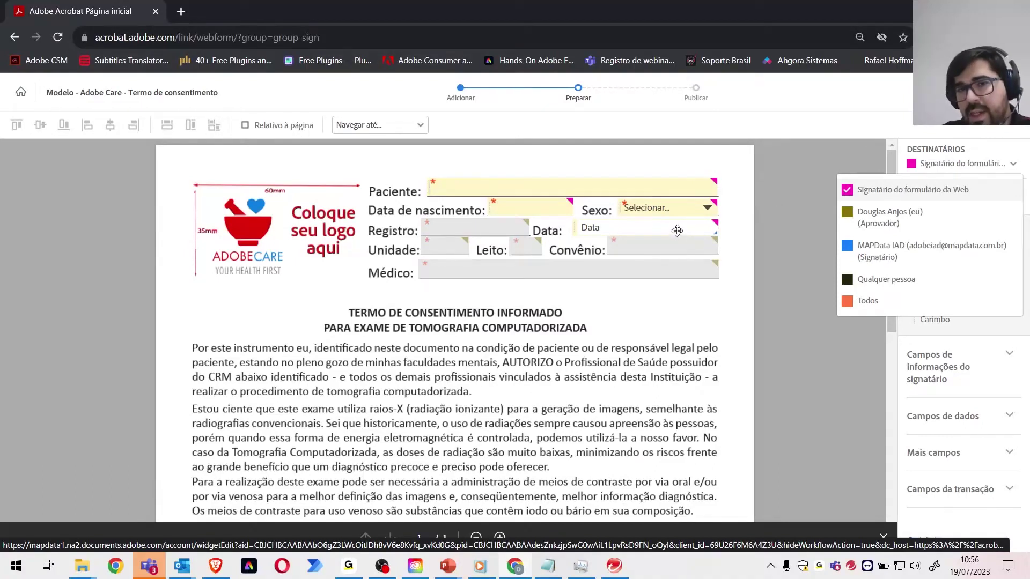
left_click(664, 351)
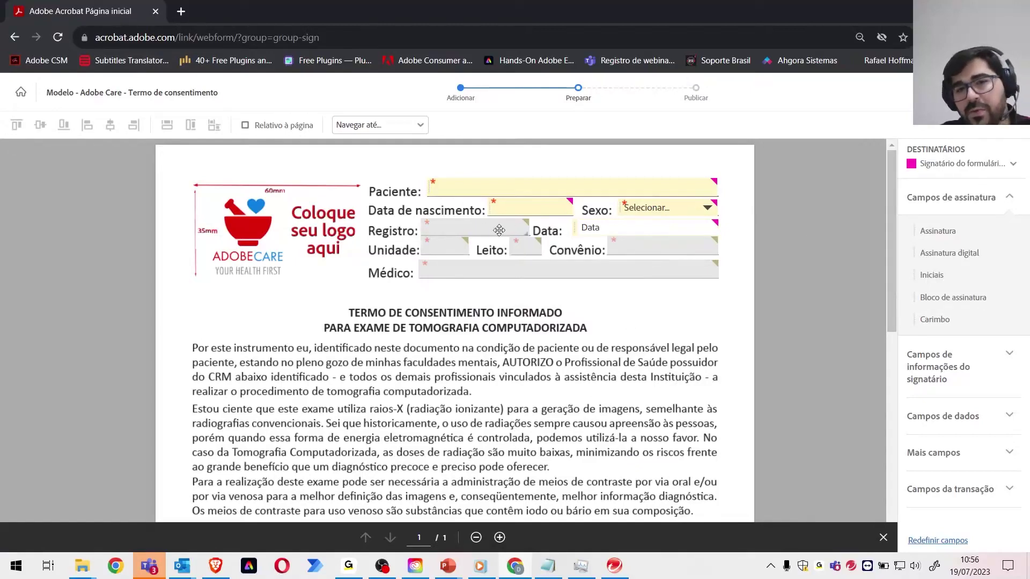
scroll(597, 300, "down", 10)
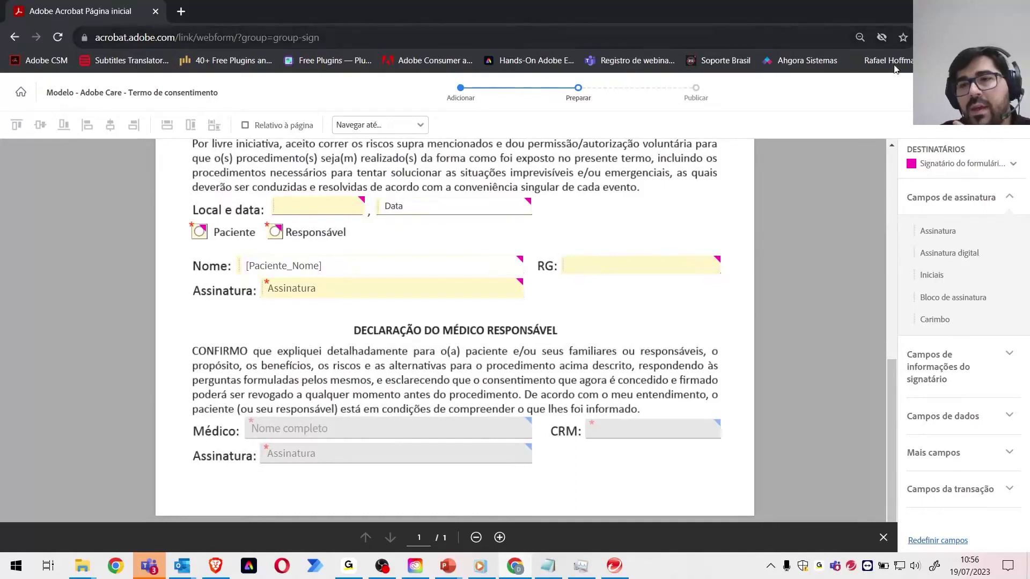
left_click(957, 93)
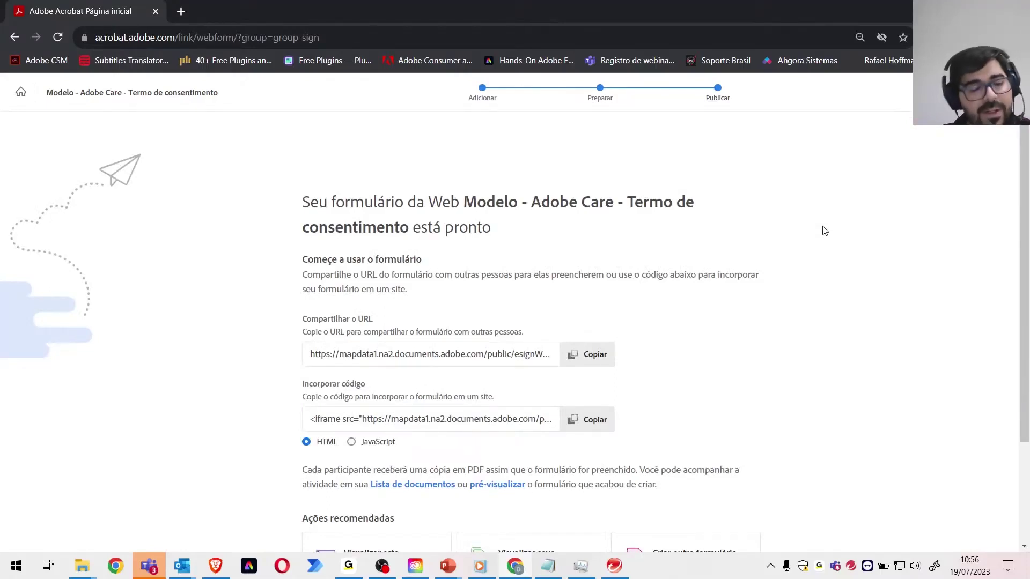
Select and copy the published form's link from the Incorporar código field.
left_click(592, 355)
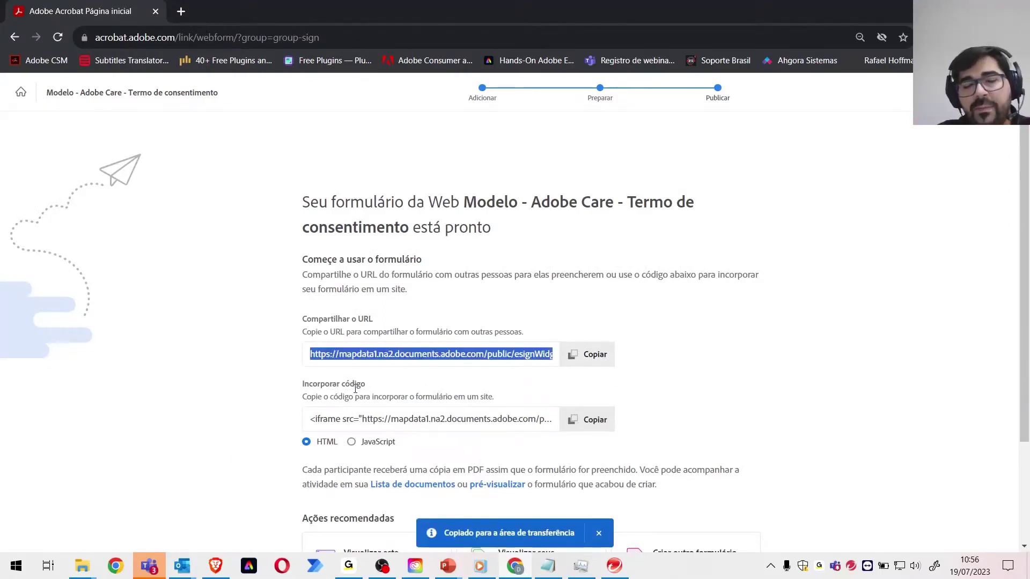
key("alt+Tab")
key("alt+Tab")
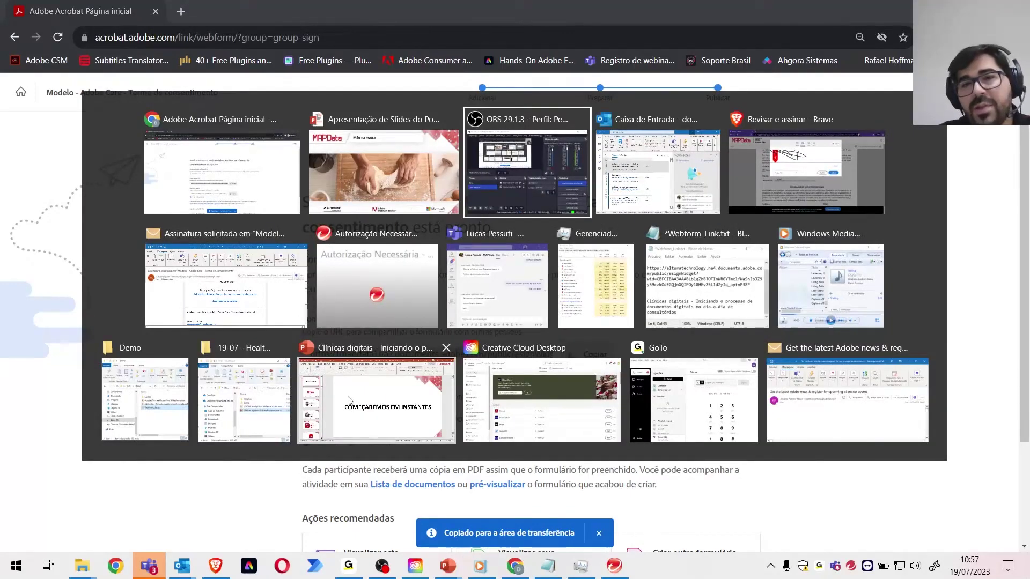
key("Escape")
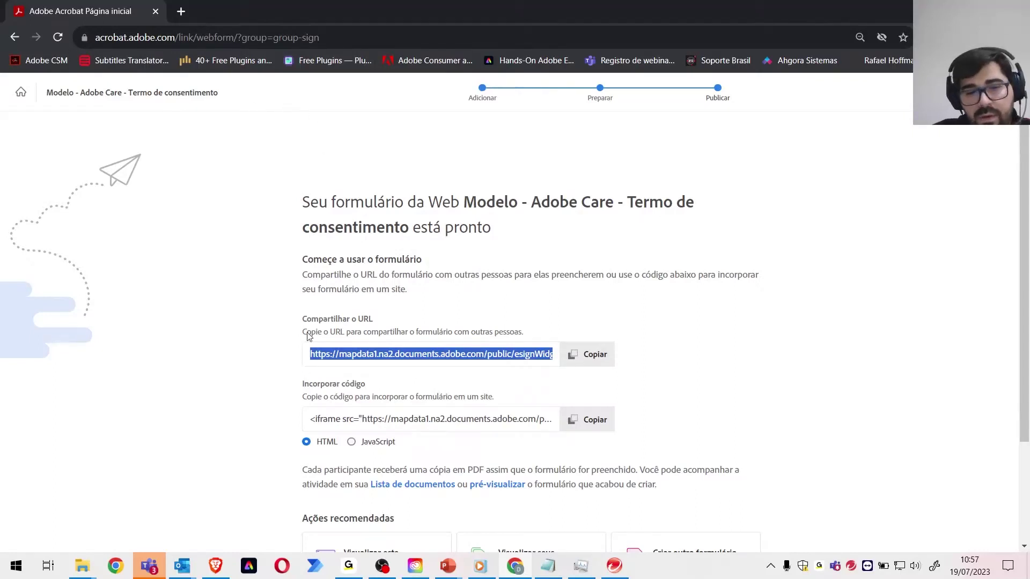
left_click(355, 423)
left_click(355, 423)
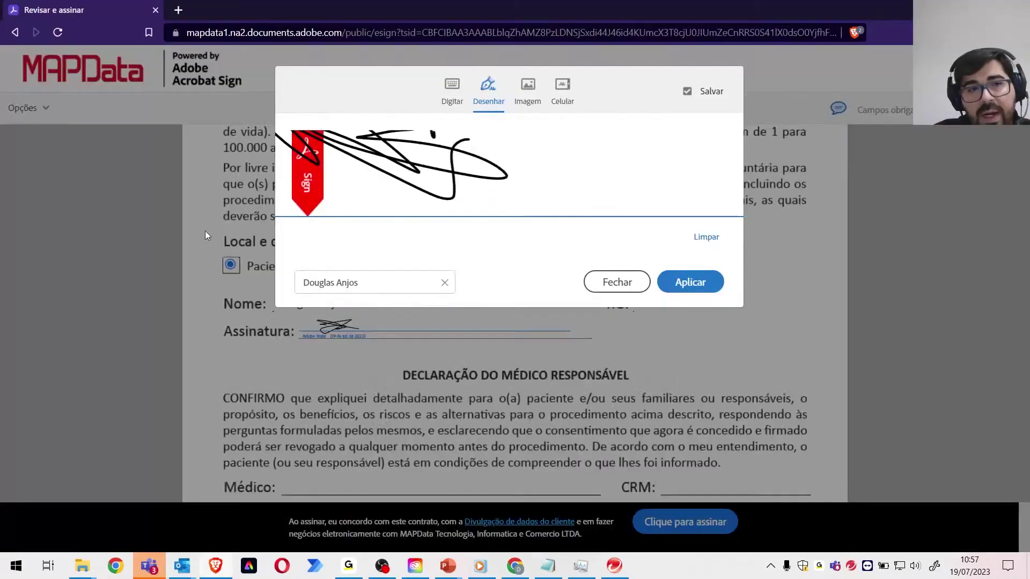
Open the copied web form link in Brave and accept the Adobe terms.
left_click(216, 566)
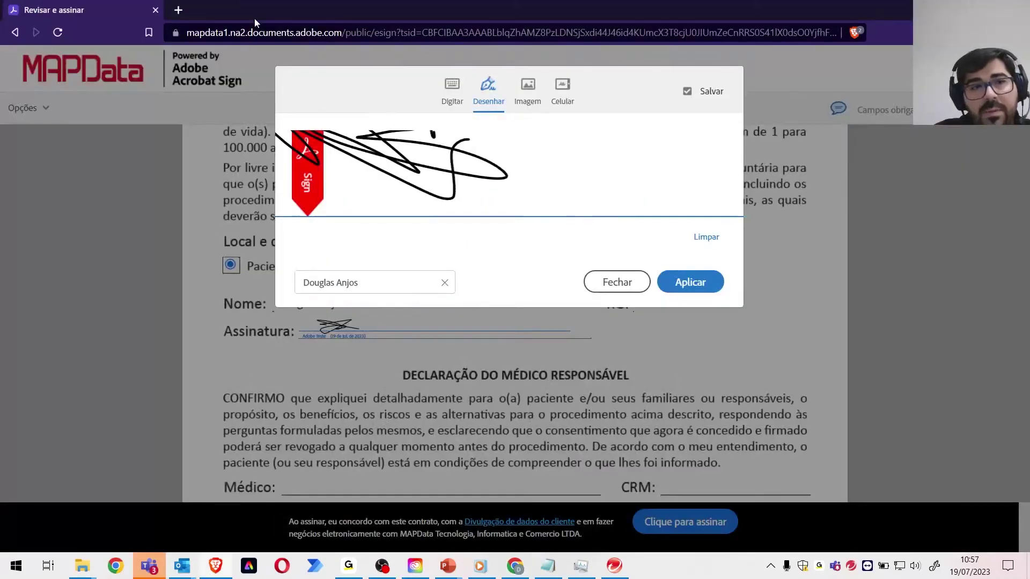
left_click(248, 32)
key("ctrl+v")
key("Return")
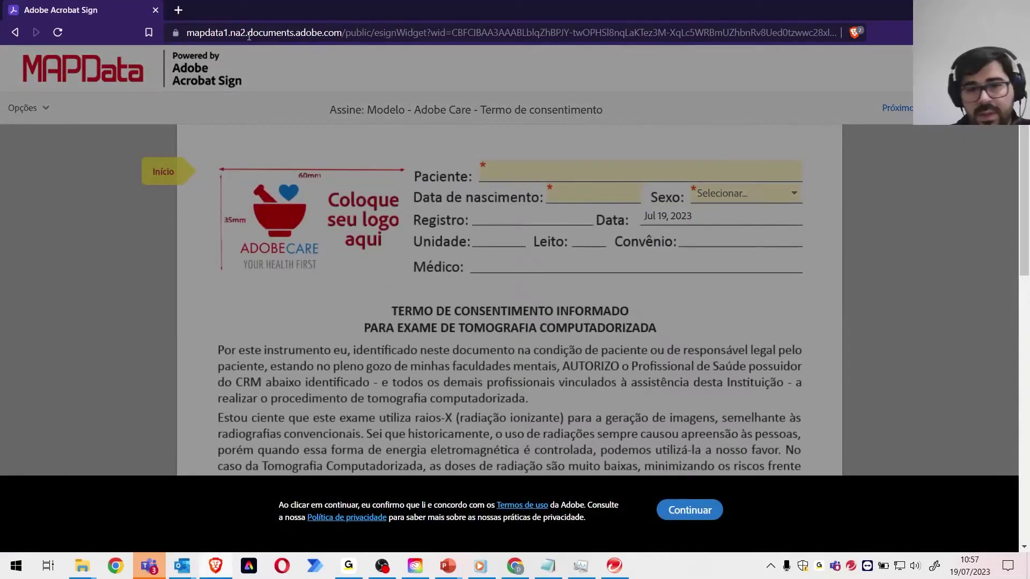
left_click(671, 510)
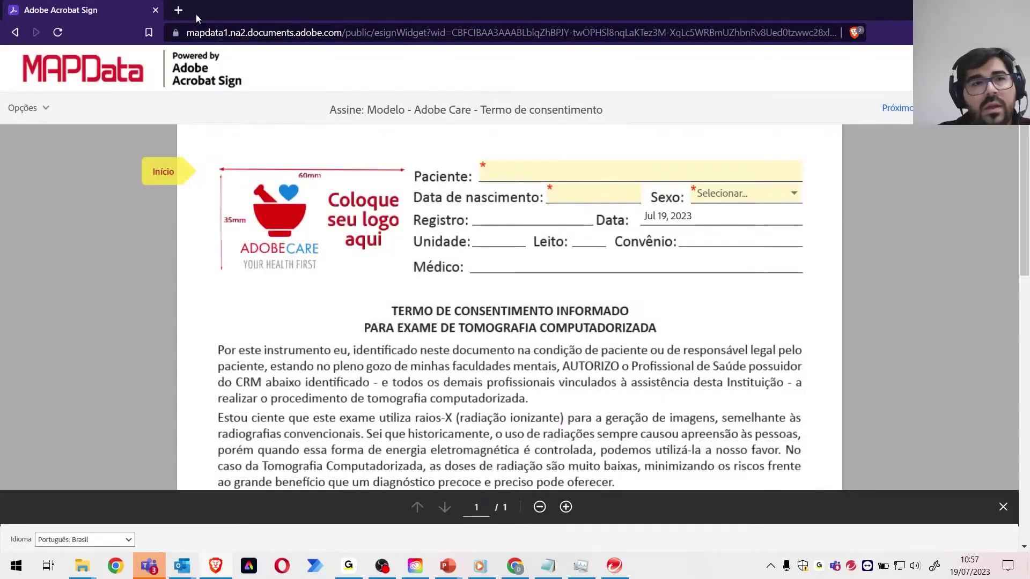
left_click(178, 10)
key("ctrl+w")
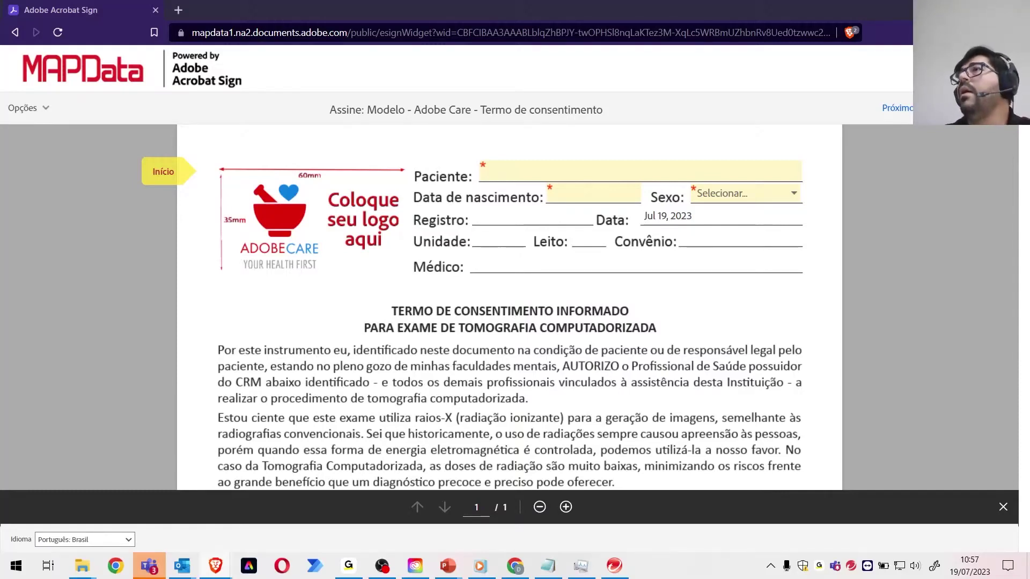
Fill in the patient's name, birth date, sex Masculino and place Americana/SP.
left_click(558, 183)
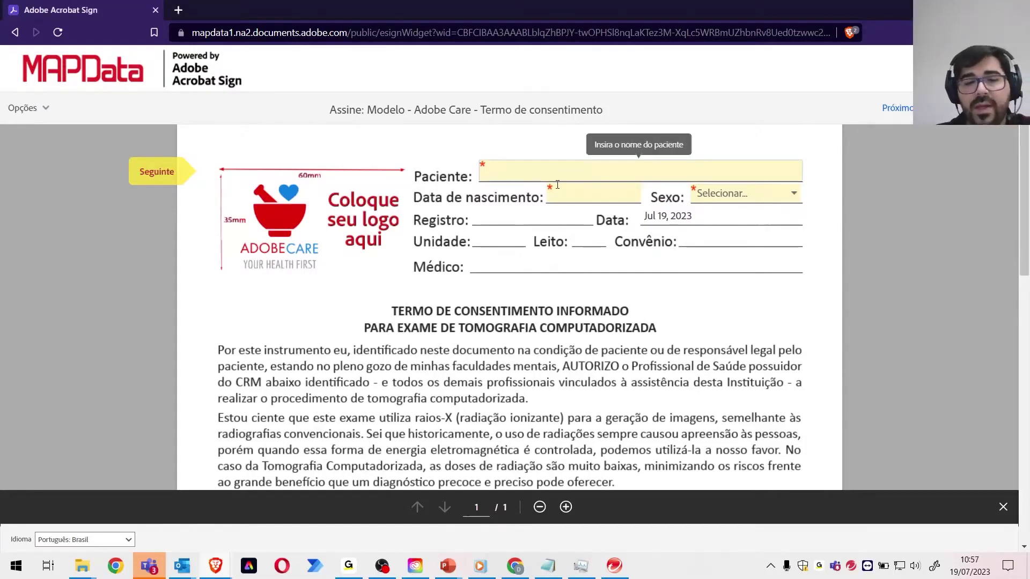
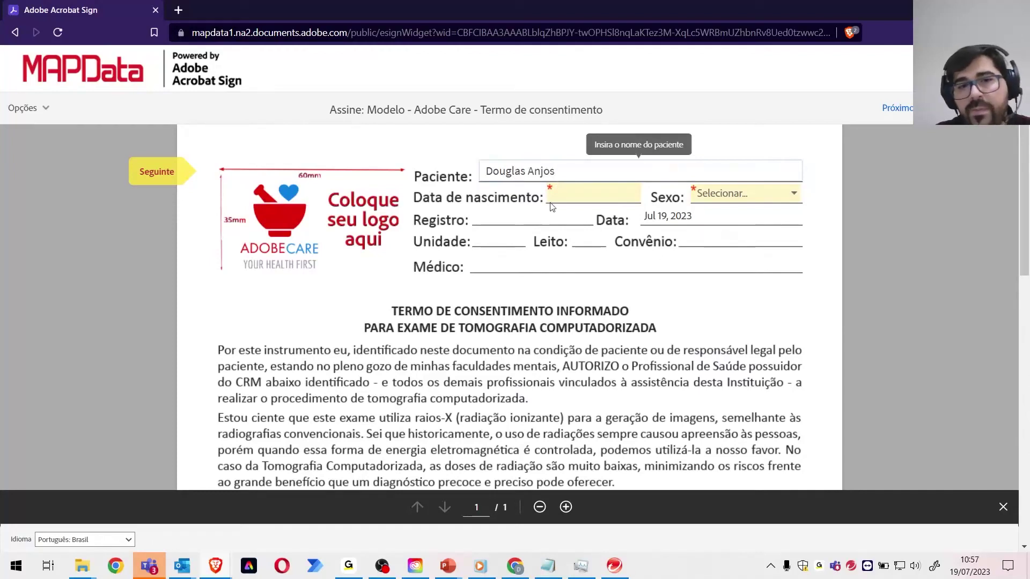
left_click(577, 191)
type("14/")
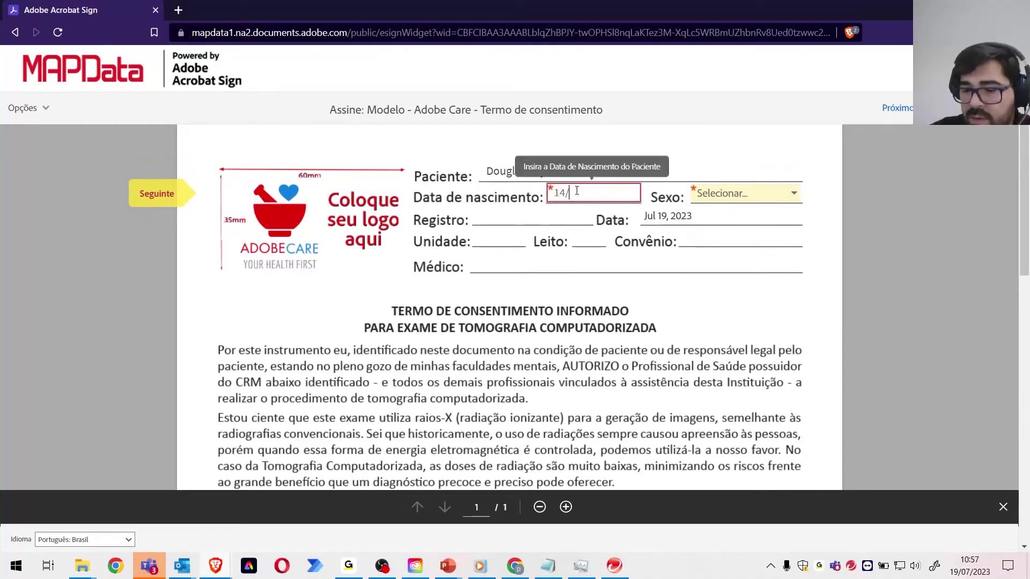
type("12/1")
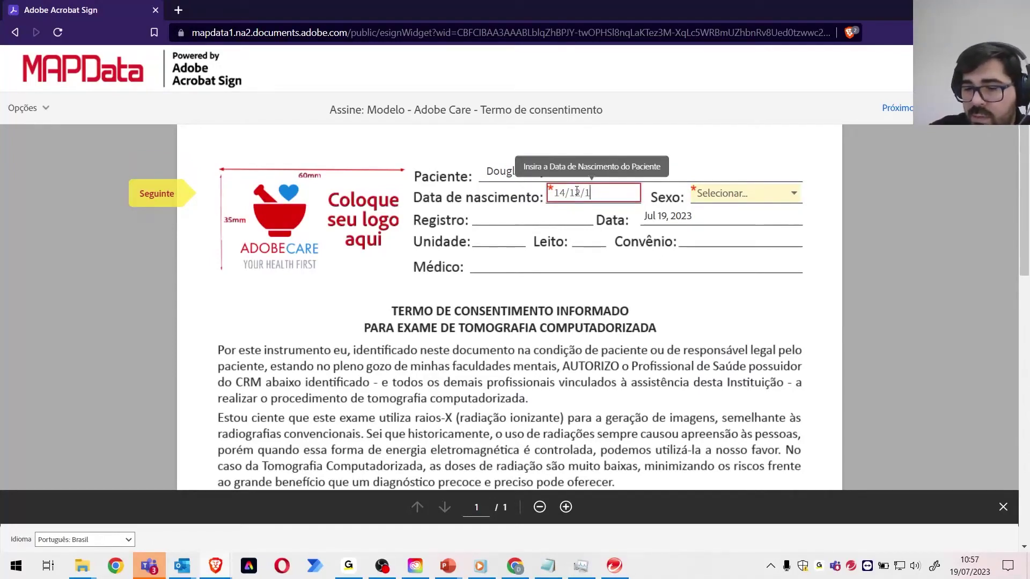
type("2/2997")
left_click(736, 193)
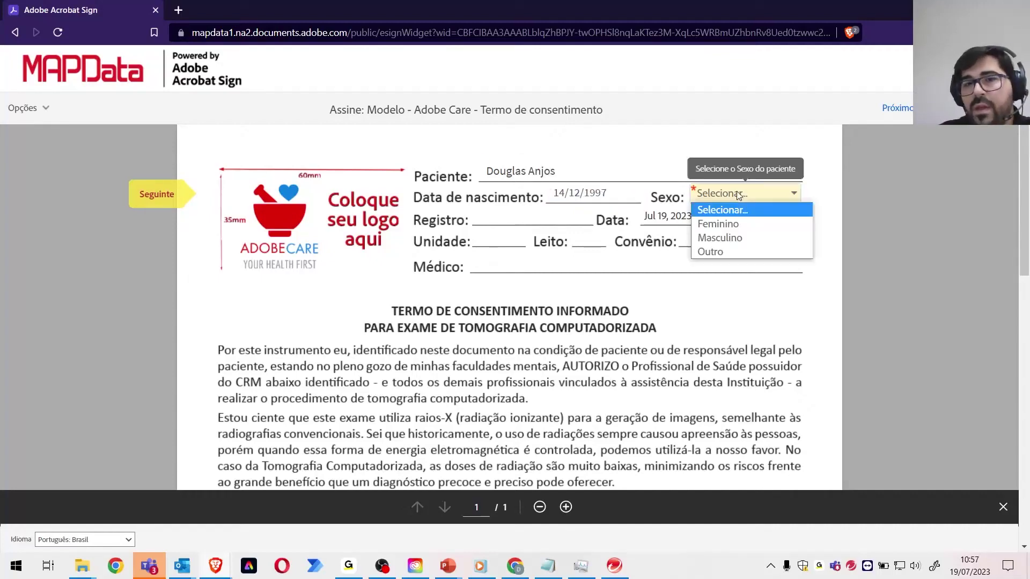
left_click(714, 234)
scroll(523, 401, "down", 10)
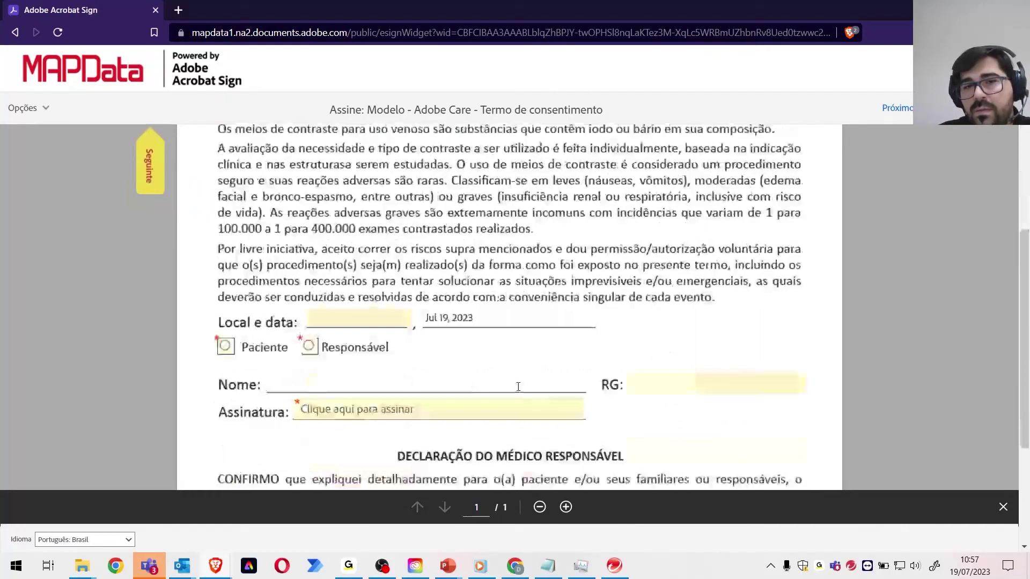
left_click(358, 315)
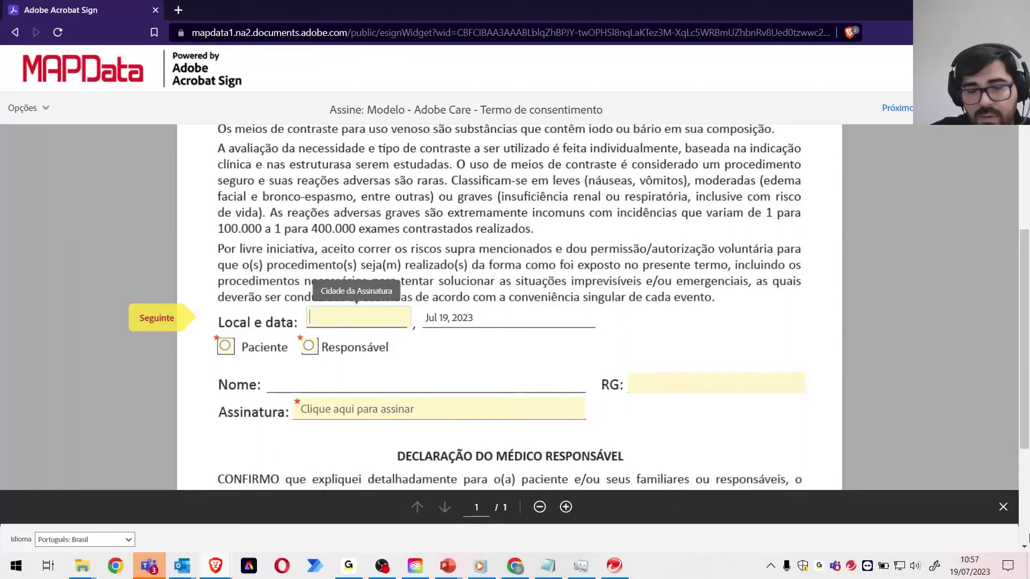
type("Americana/SP")
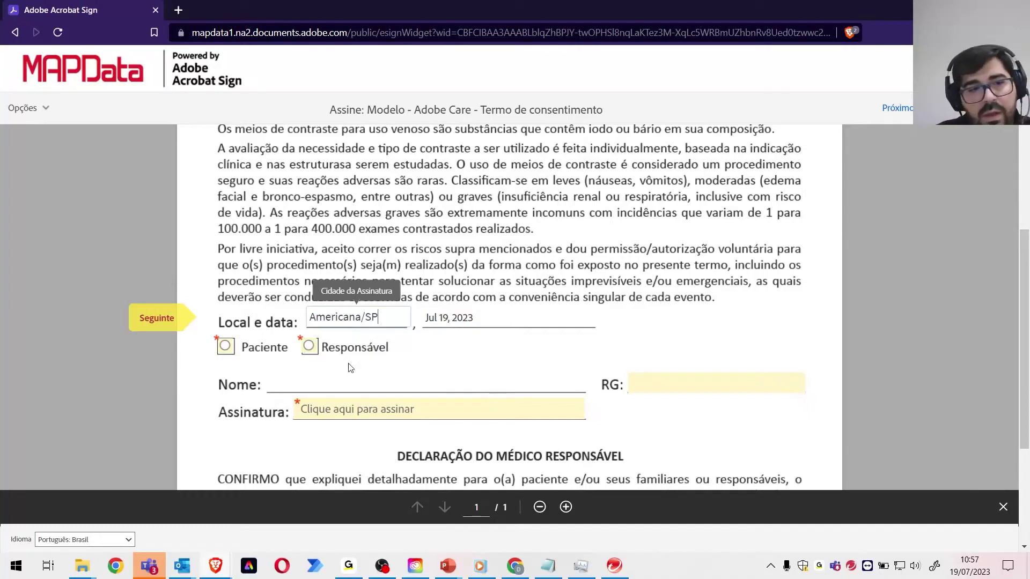
Tick Paciente, draw and apply the signature, and enter the RG number.
left_click(225, 347)
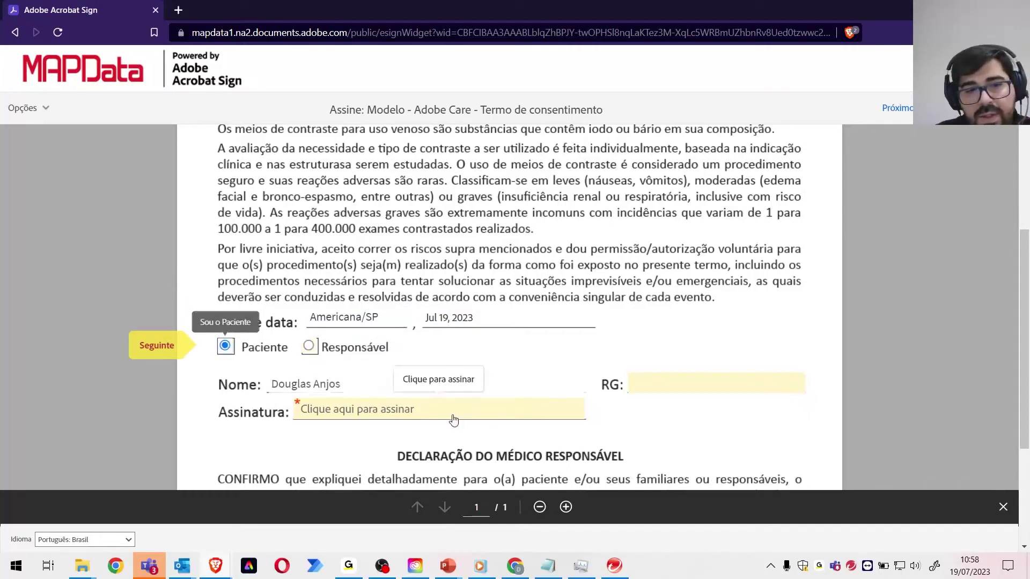
left_click(332, 413)
left_click(523, 91)
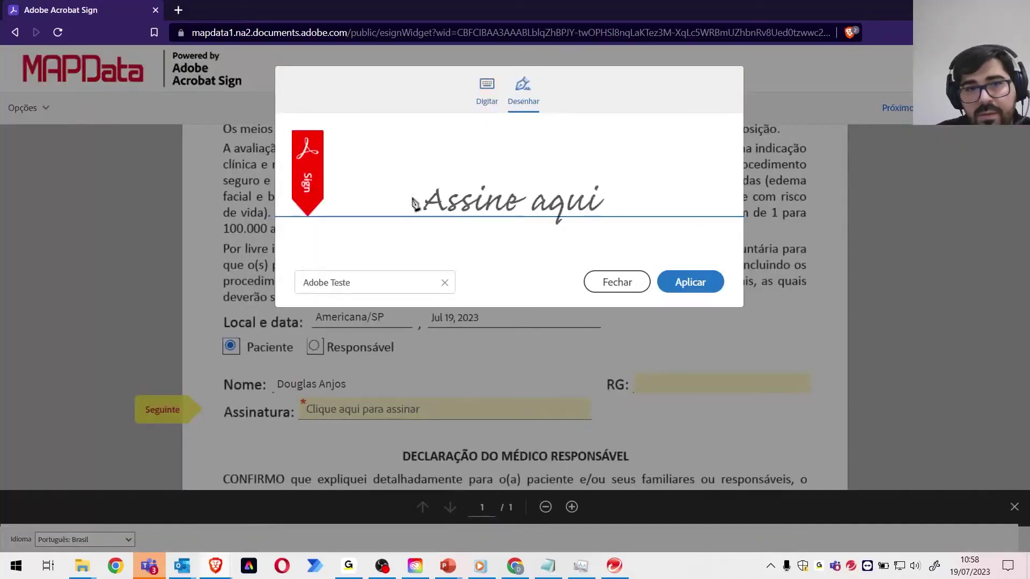
mouse_move(448, 206)
left_mouse_down()
mouse_move(497, 221)
mouse_move(571, 215)
mouse_move(605, 184)
mouse_move(627, 209)
left_mouse_up()
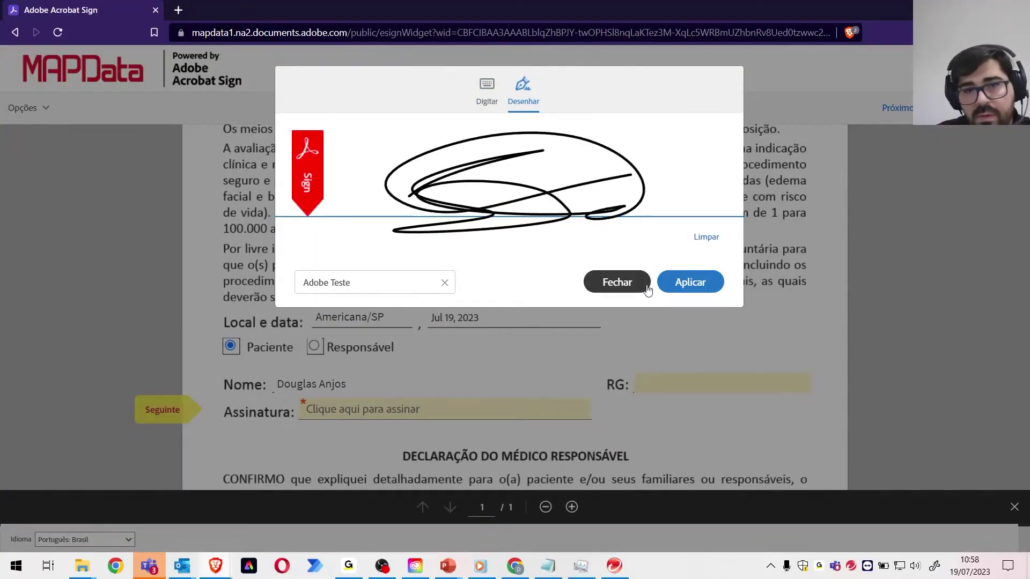
left_click(689, 282)
left_click(695, 383)
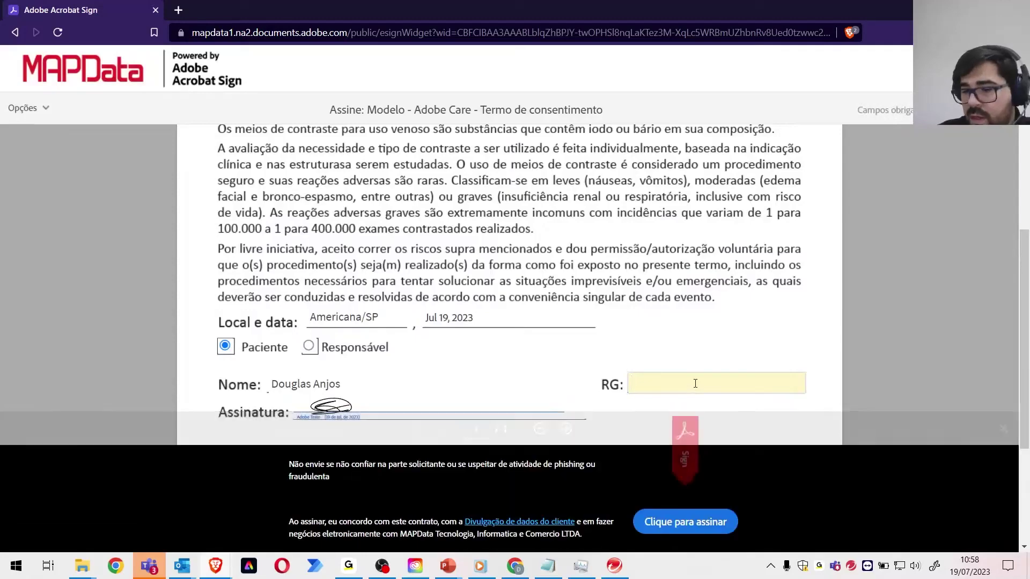
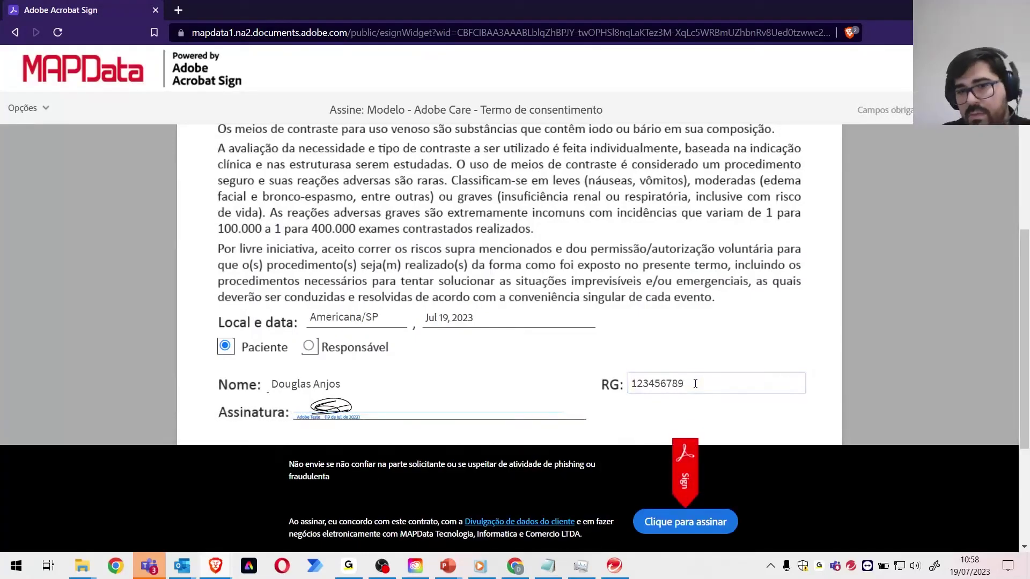
scroll(563, 372, "down", 4)
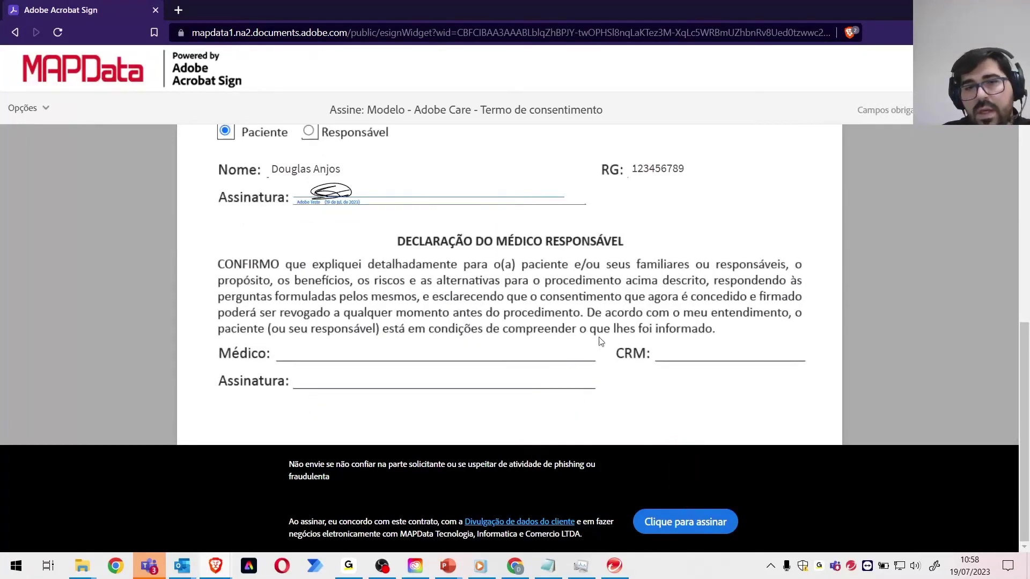
Submit the signature after replacing the prefilled e-mail with the patient's own address.
left_click(712, 526)
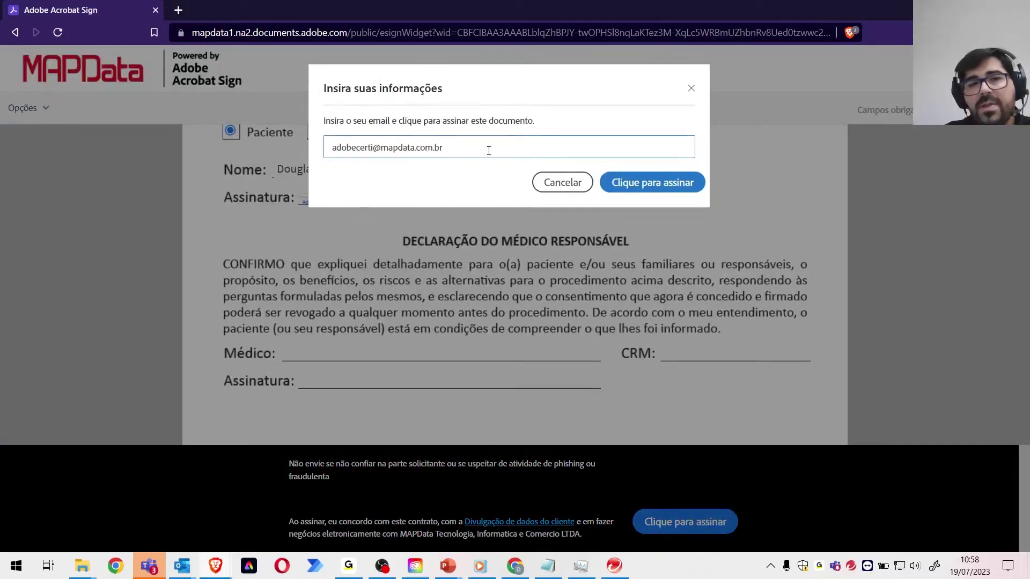
left_click_drag(451, 148, 281, 160)
key("BackSpace")
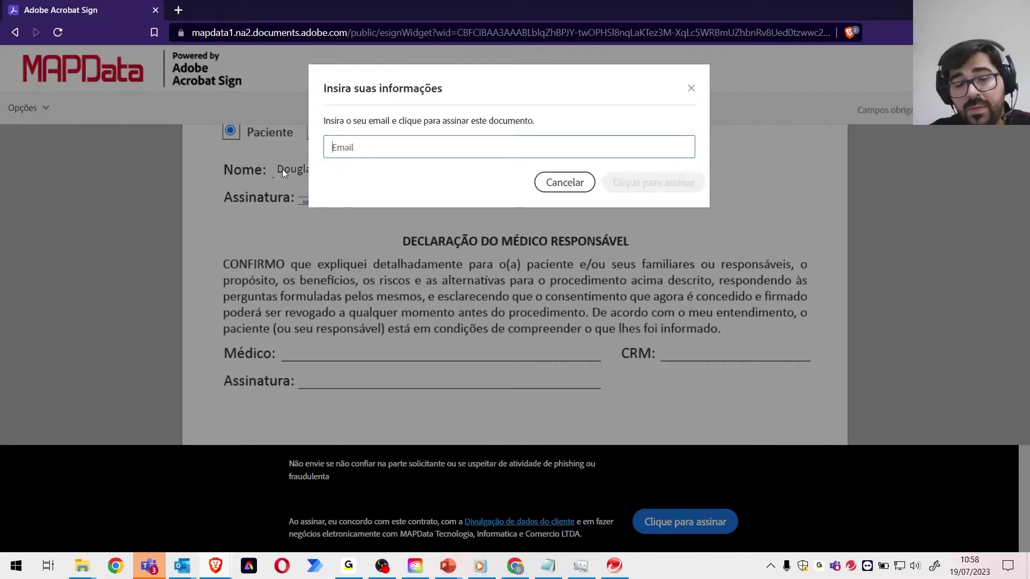
type("dougl")
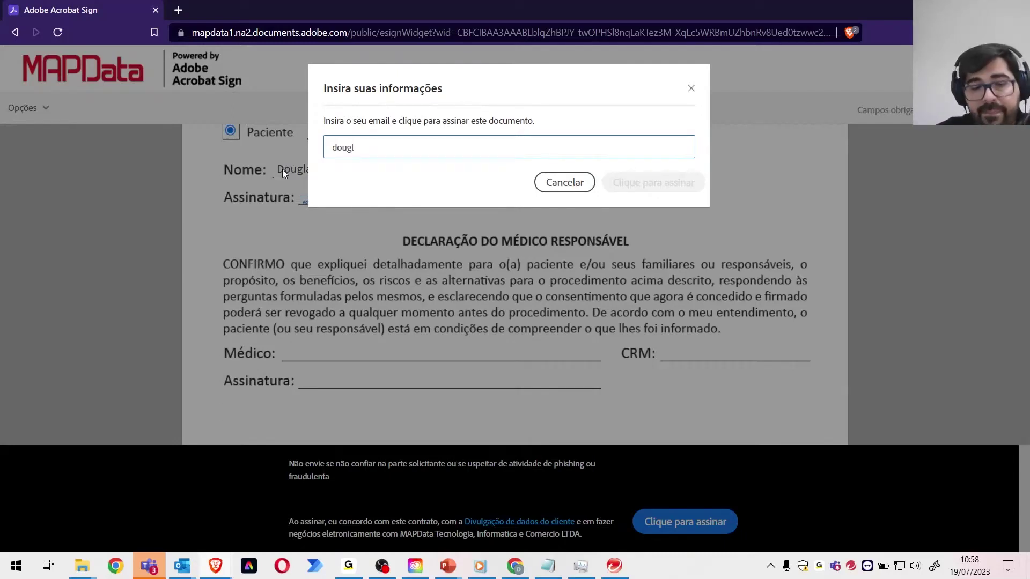
type("as")
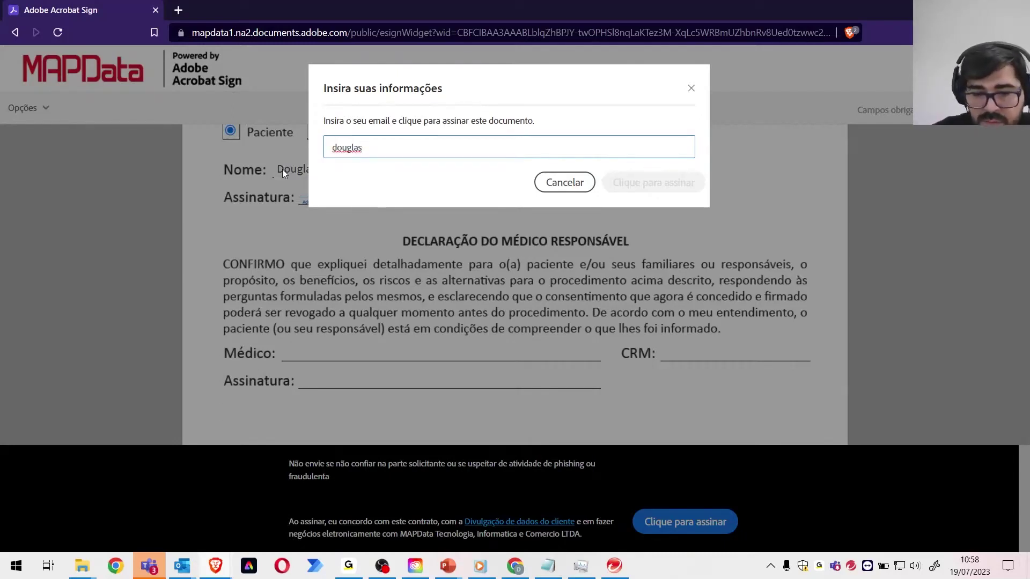
key("BackSpace")
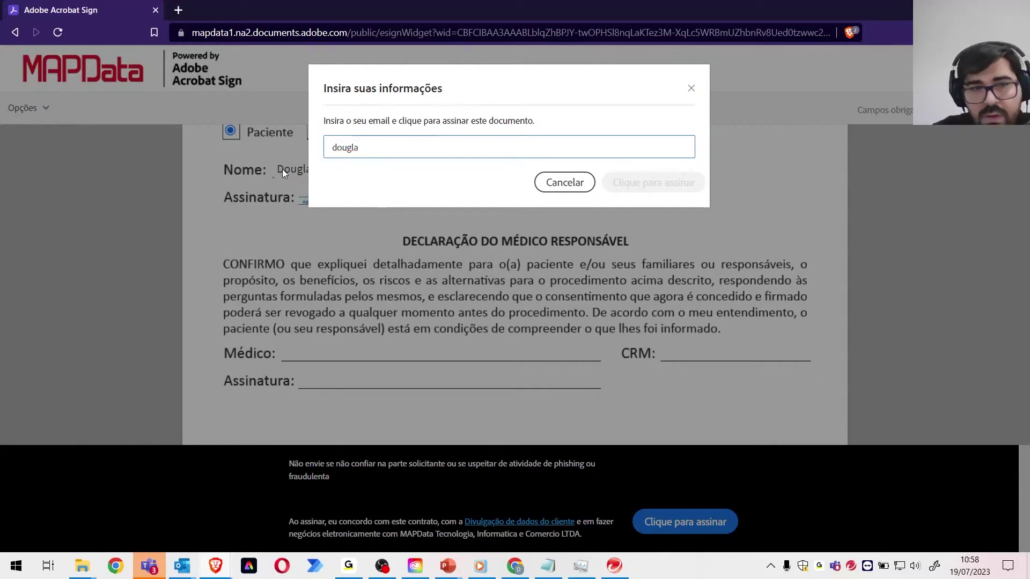
key("BackSpace")
key("BackSpace")
key("BackSpace")
key("BackSpace")
key("BackSpace")
key("BackSpace")
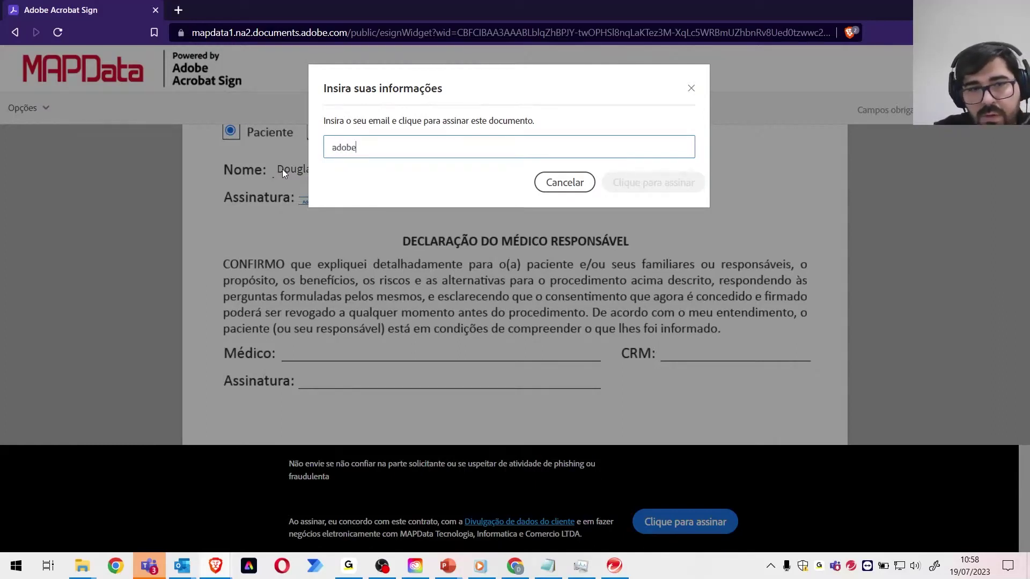
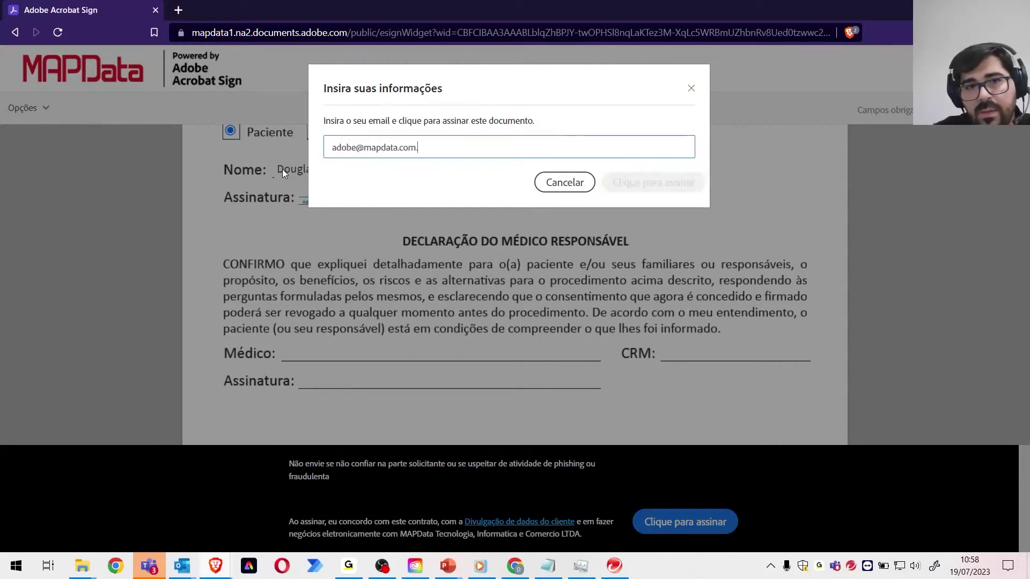
left_click(659, 182)
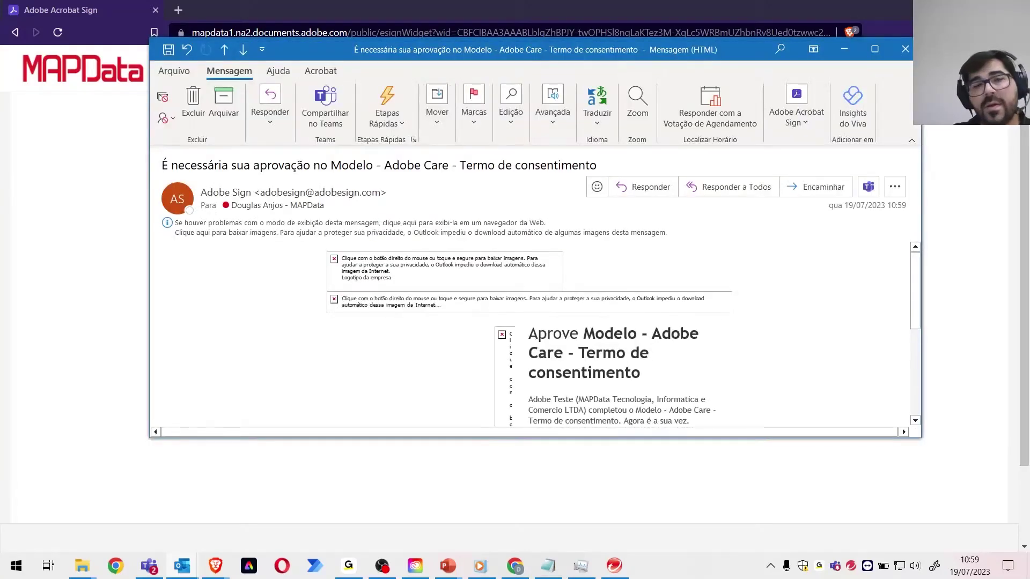
Load the approval e-mail's images and copy its review-and-approve link.
left_click(411, 224)
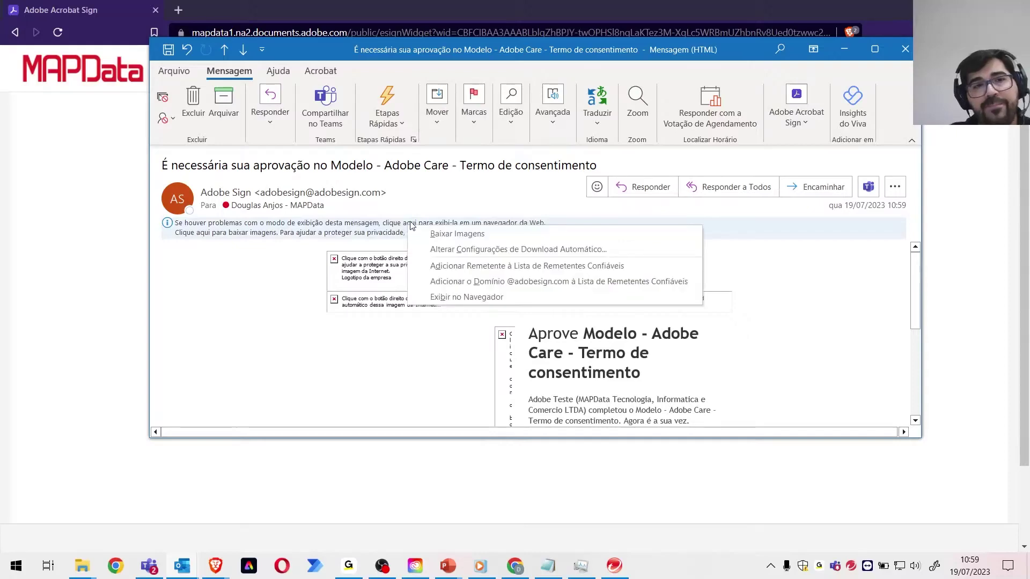
left_click(445, 233)
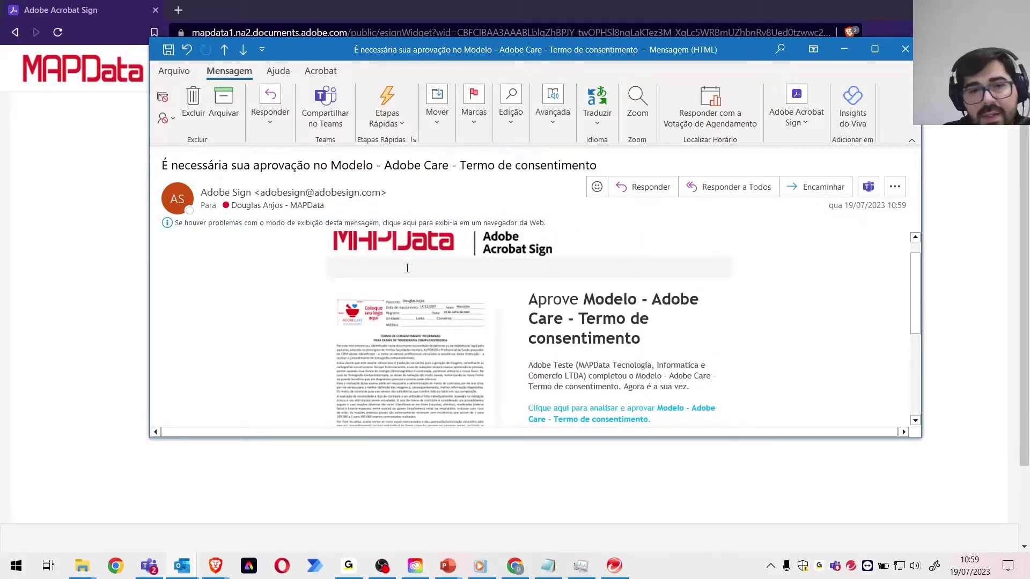
left_click_drag(228, 165, 467, 164)
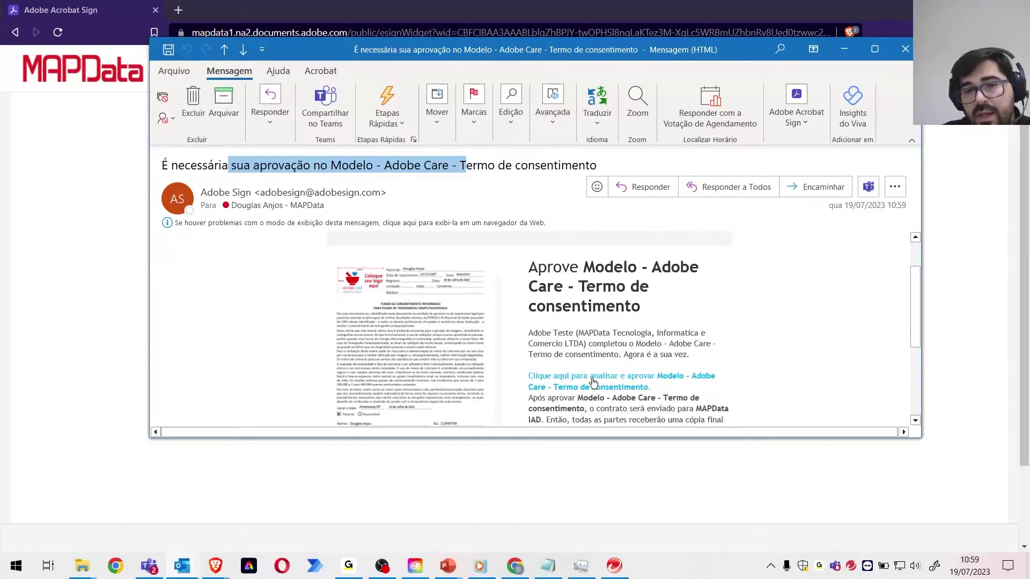
left_click(637, 380)
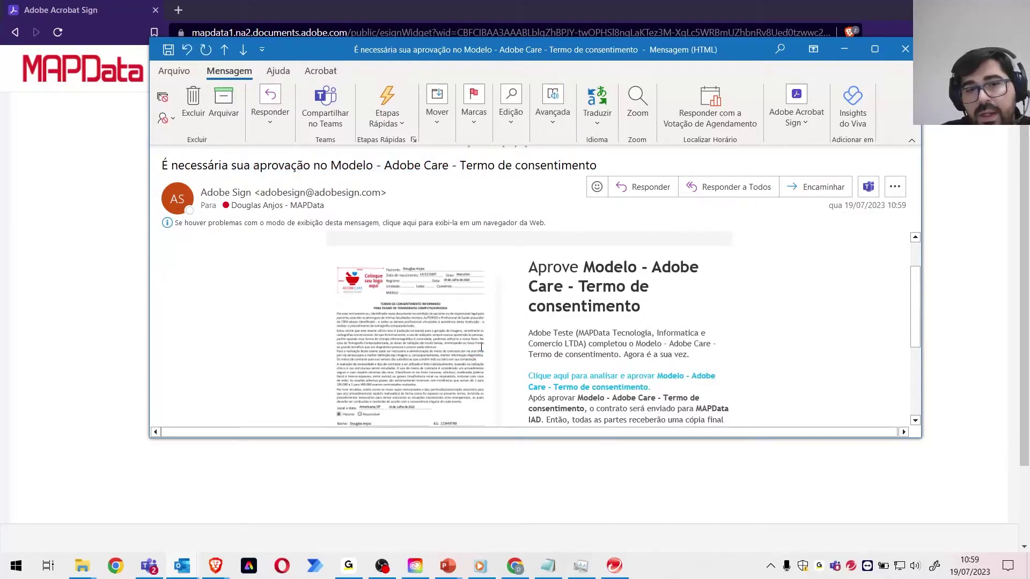
right_click(608, 376)
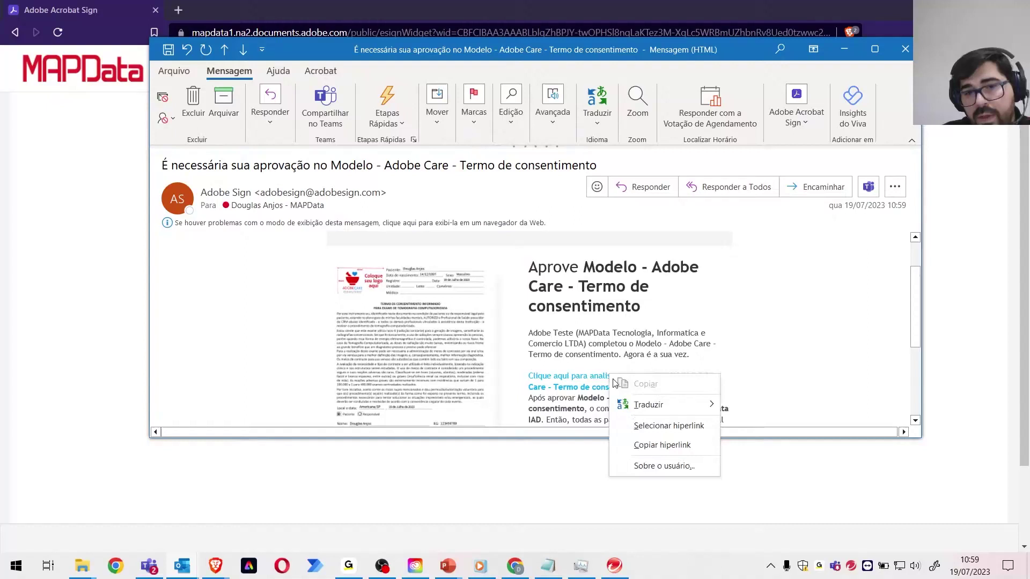
left_click(639, 445)
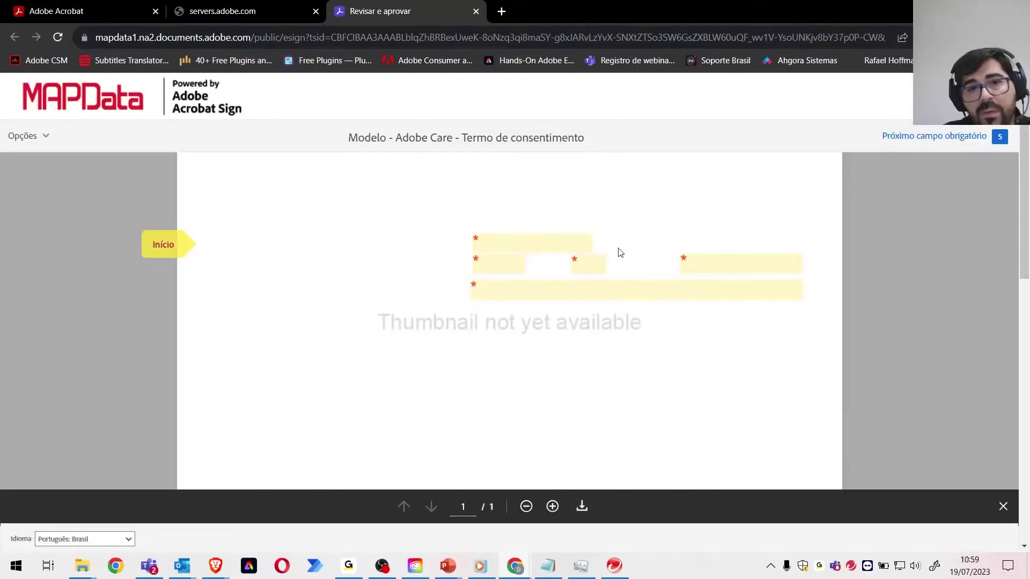
Enter the Registro number and Unidade AM on the consent form.
left_click(515, 242)
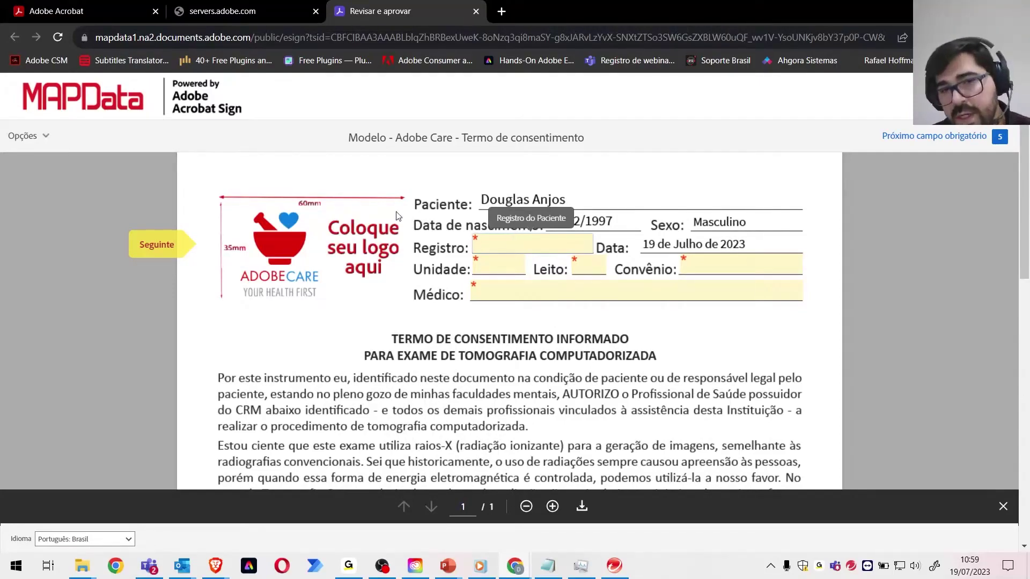
scroll(397, 215, "down", 10)
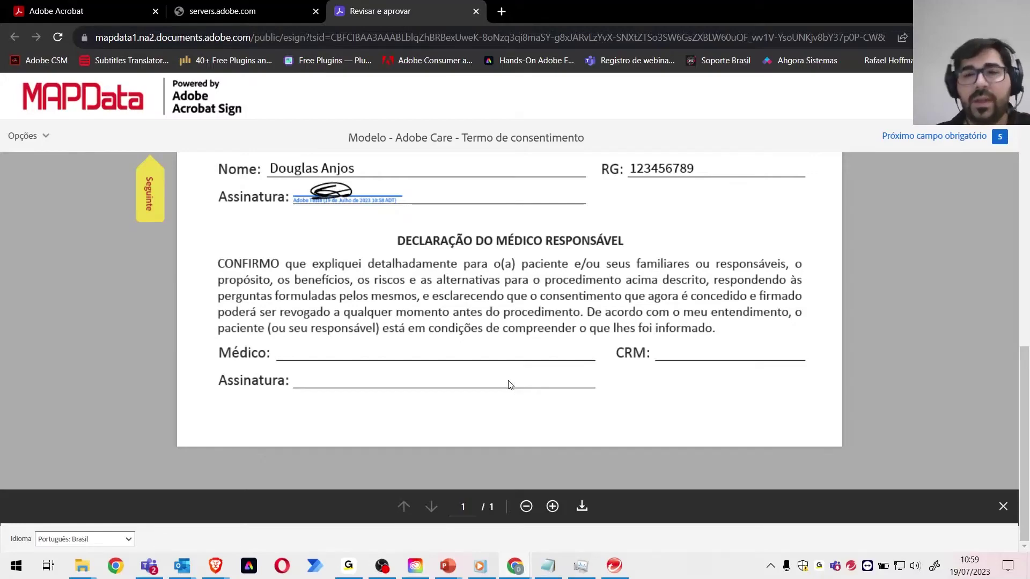
scroll(561, 316, "up", 10)
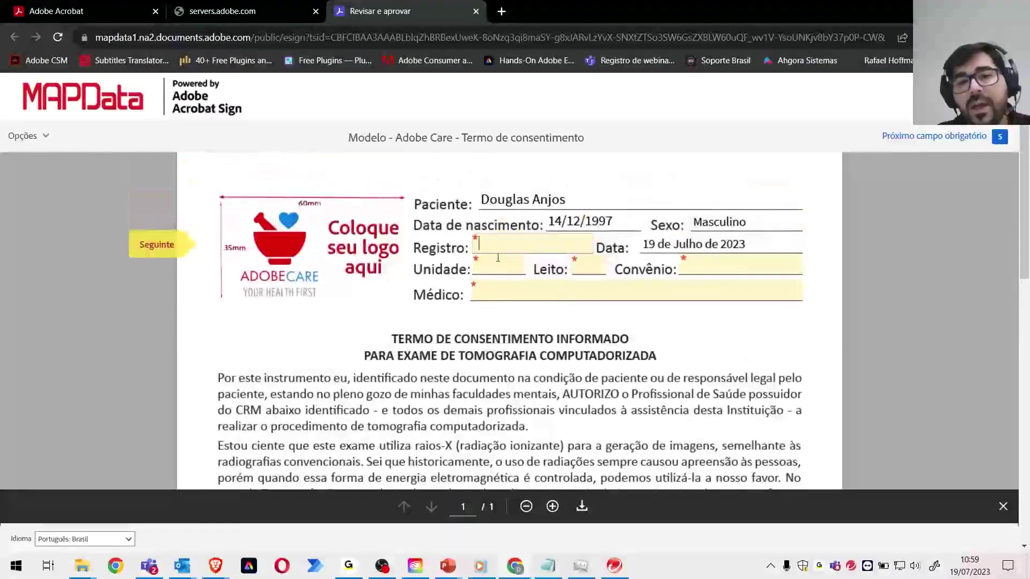
type("12345789")
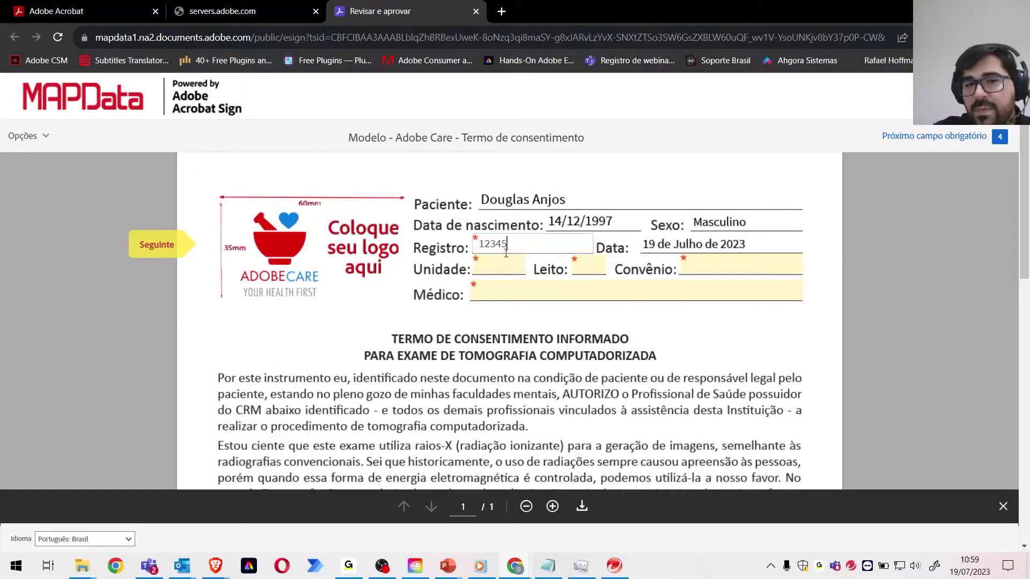
left_click(506, 263)
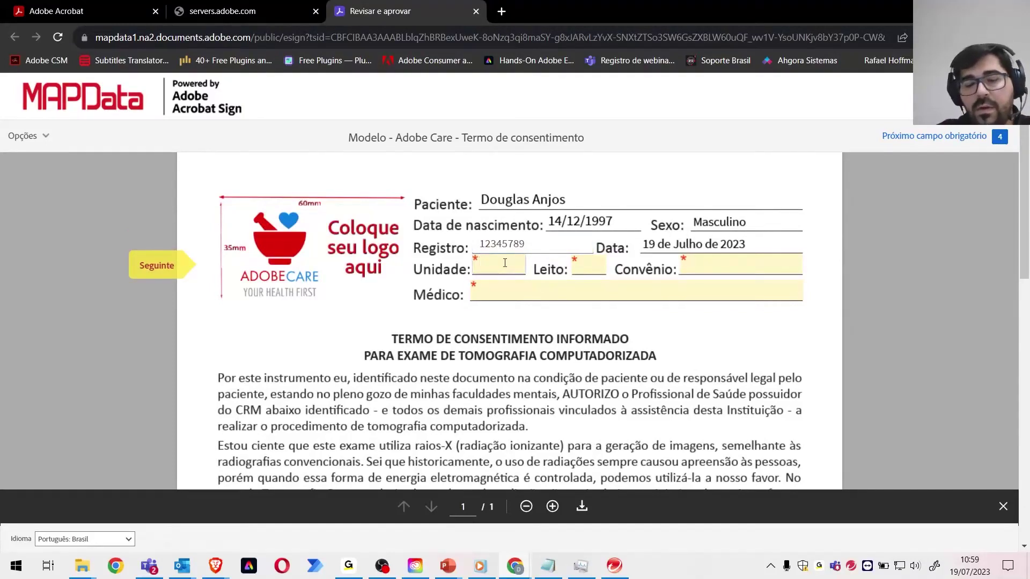
type("Ama")
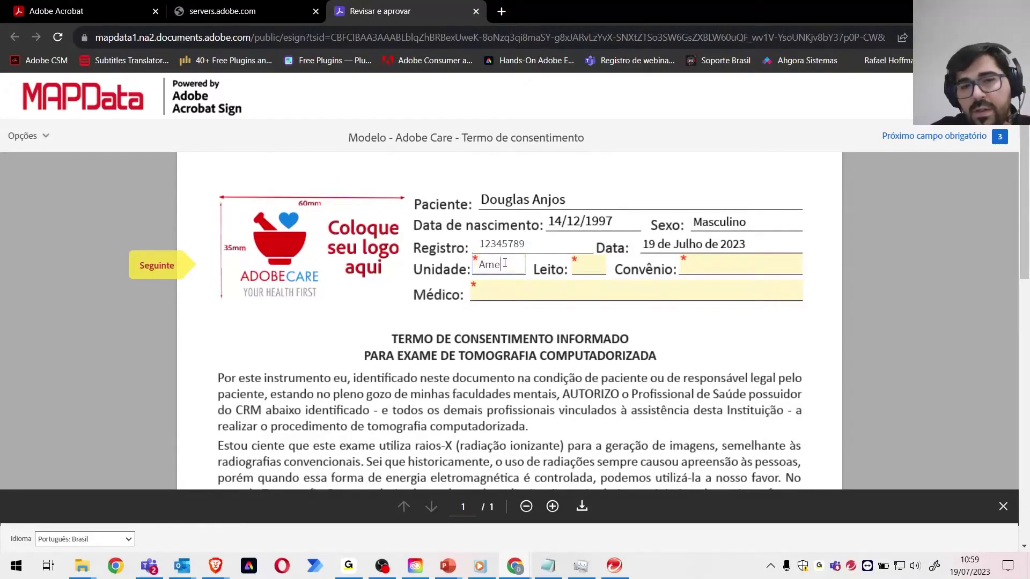
key("BackSpace")
key("BackSpace")
type("M")
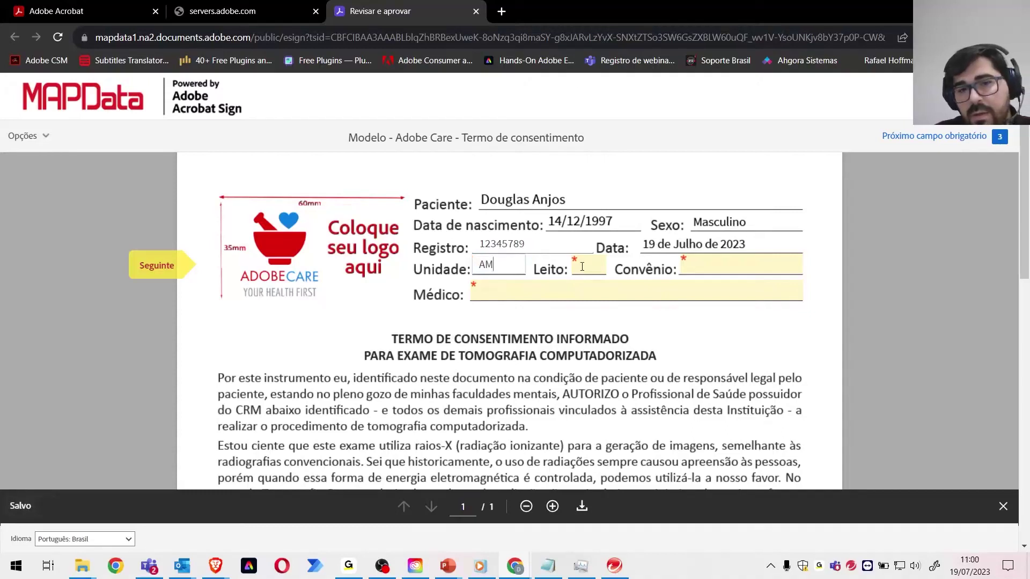
Fill Leito 03, Convênio X and the doctor's name, then approve the form.
left_click(590, 265)
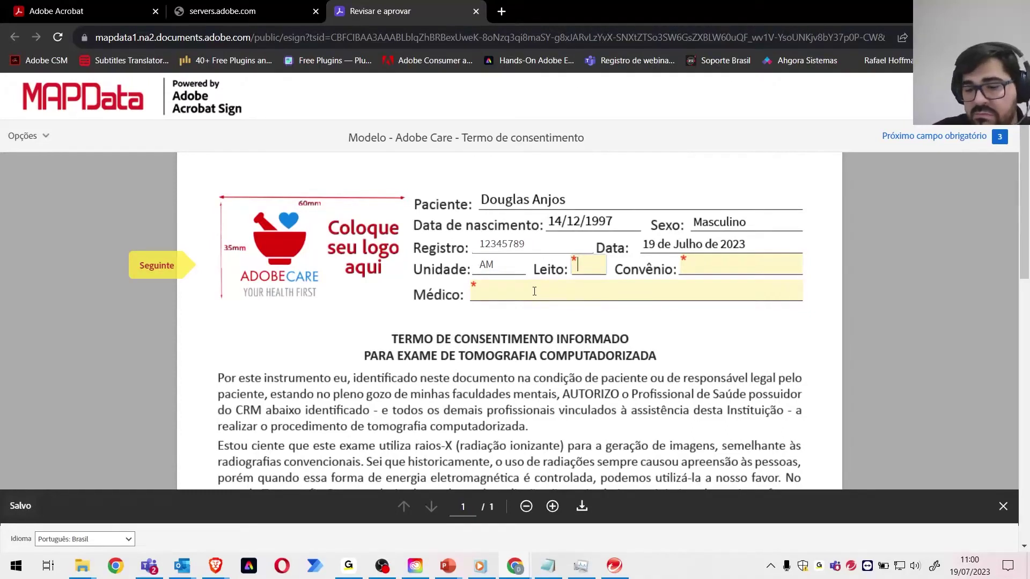
type("03")
key("Tab")
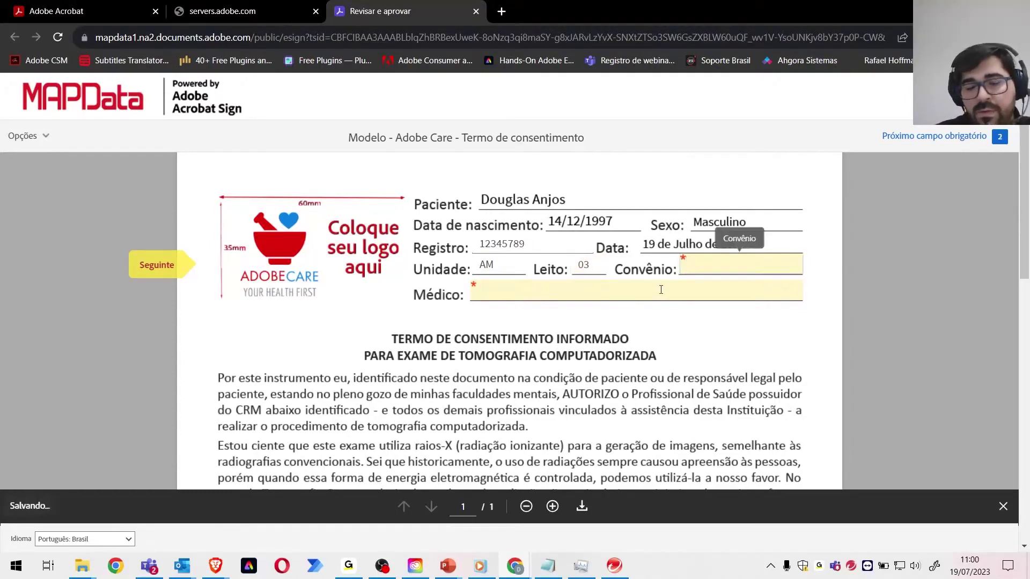
type("X")
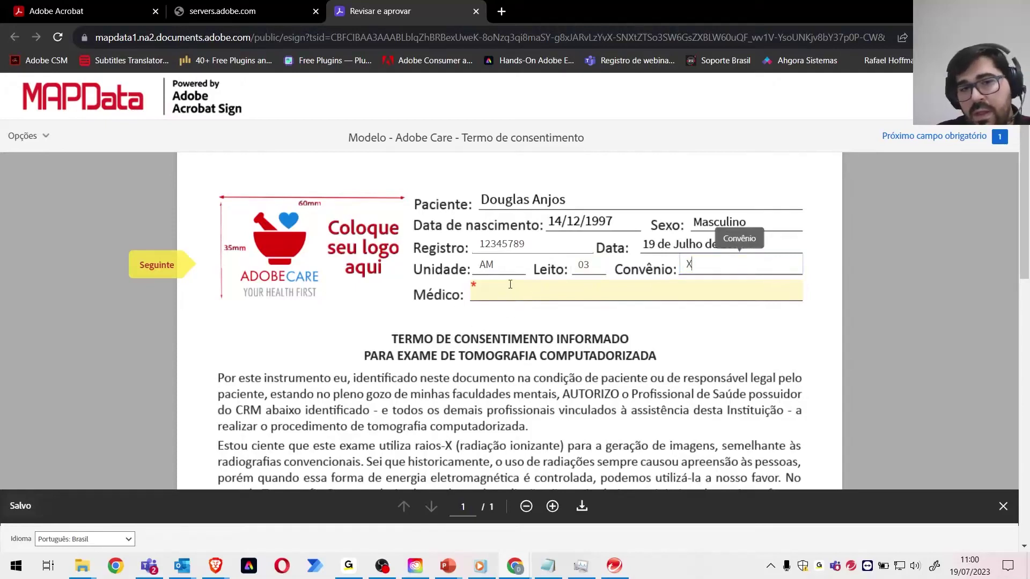
key("Tab")
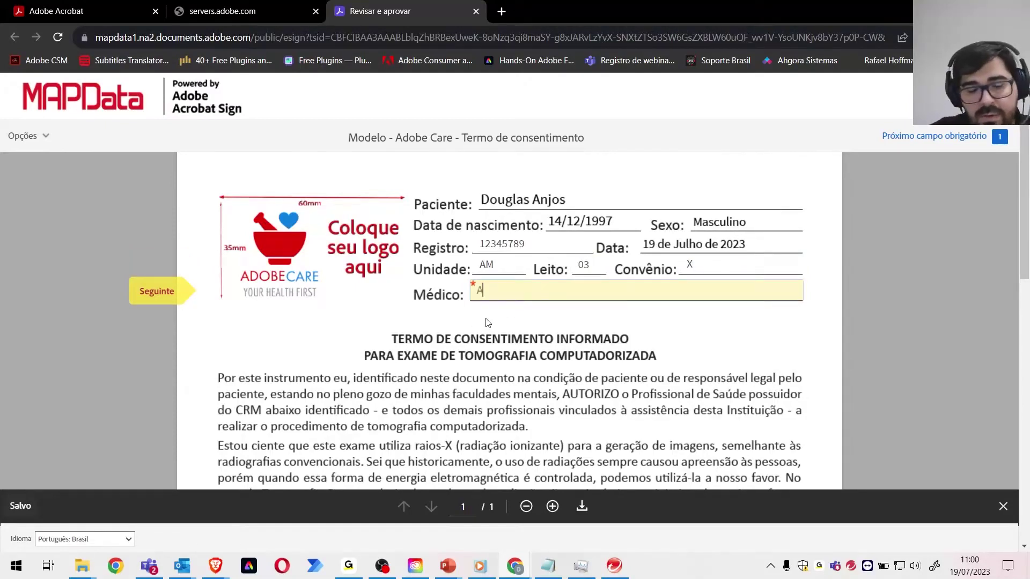
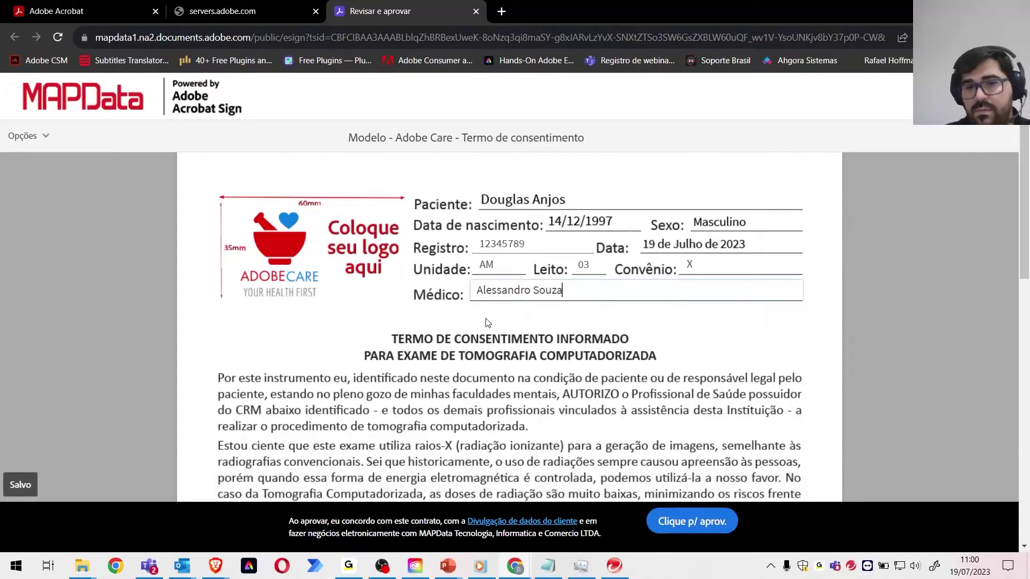
left_click(518, 377)
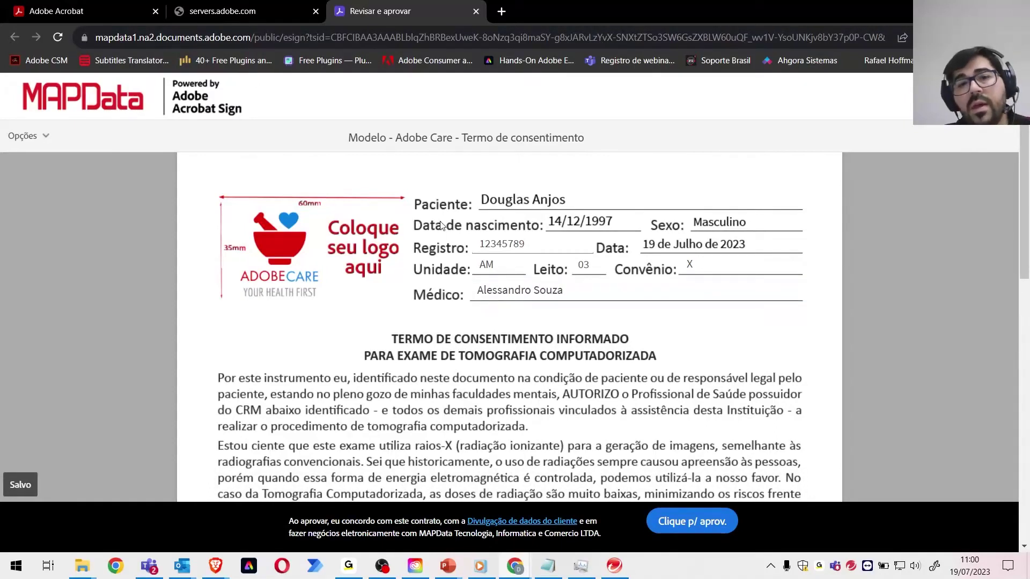
left_click(675, 524)
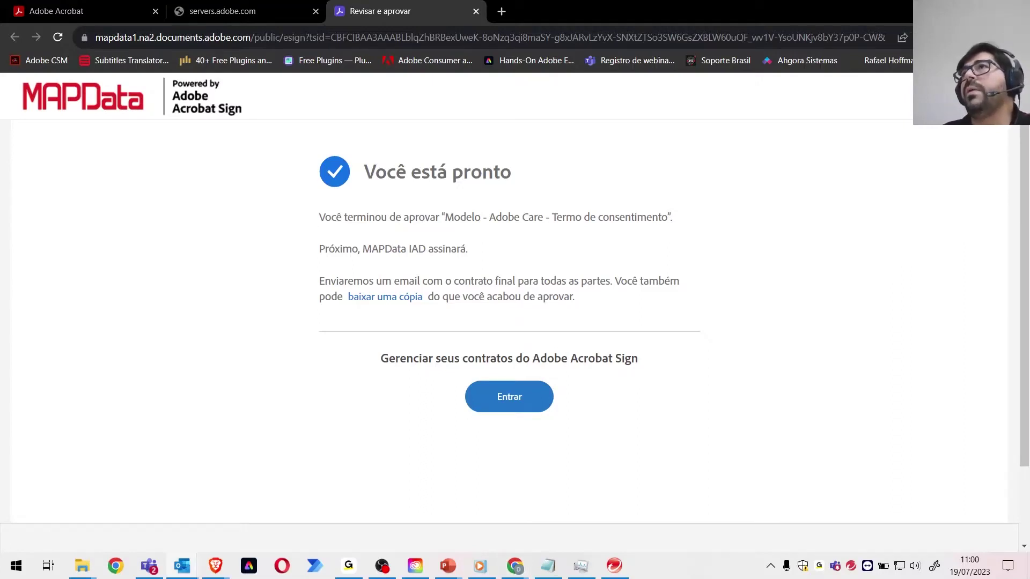
Load the signature-request e-mail's images and copy its review-and-sign link.
key("alt+Tab")
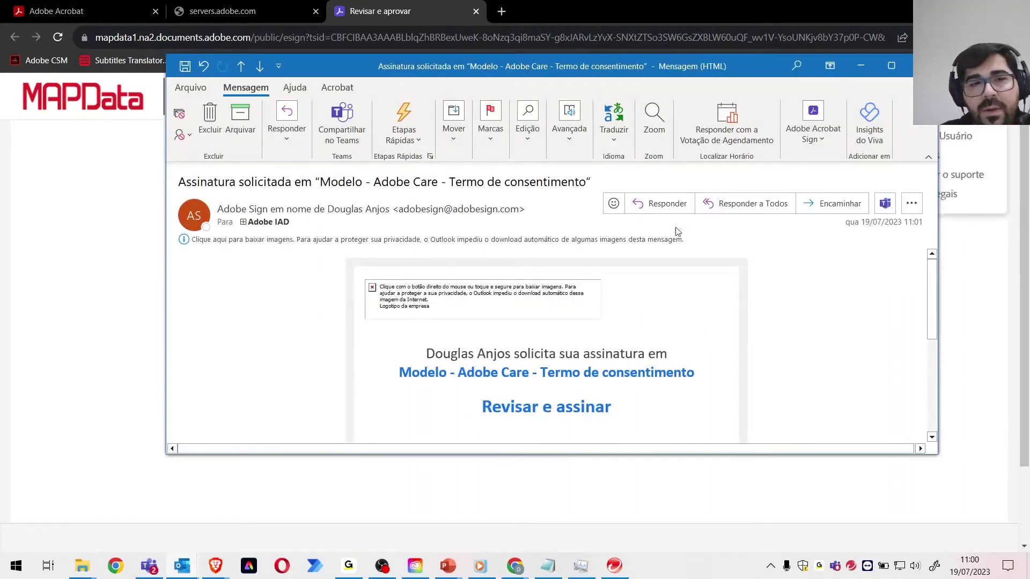
left_click(421, 240)
left_click(444, 259)
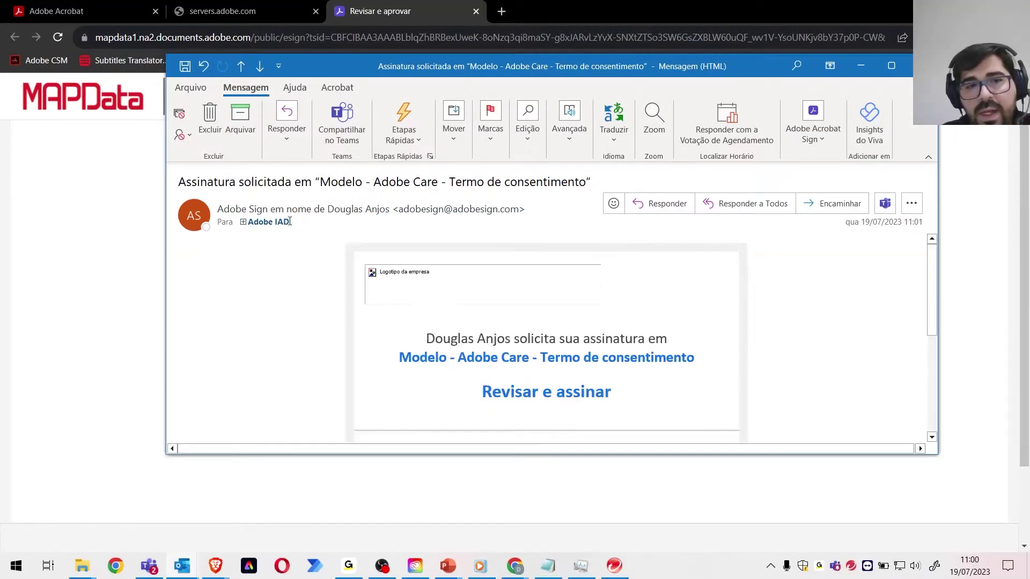
right_click(558, 364)
left_click(598, 425)
Open the signing link in the browser and close the stale and unreachable tabs.
left_click(404, 47)
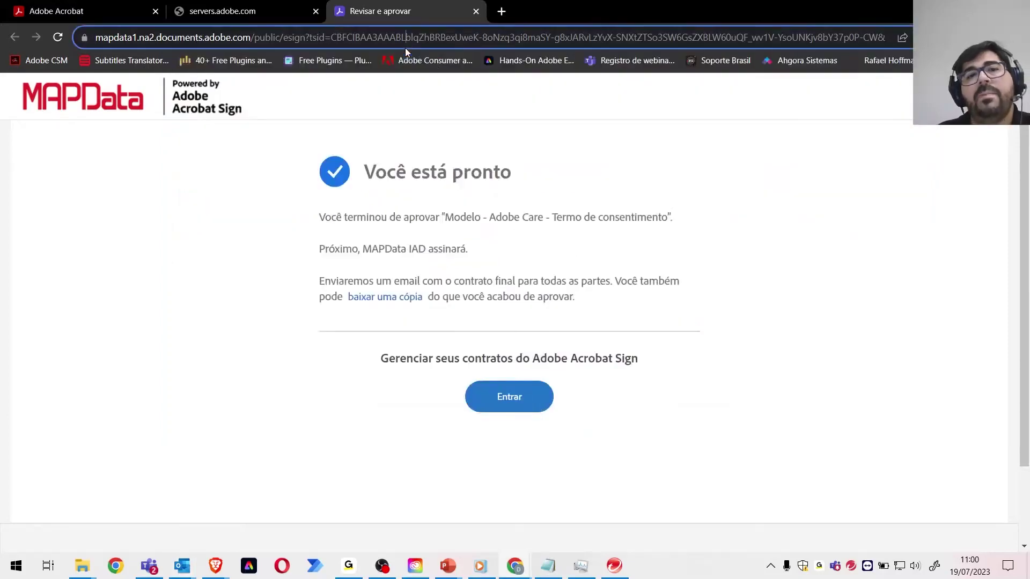
left_click(400, 42)
key("ctrl+v")
key("Return")
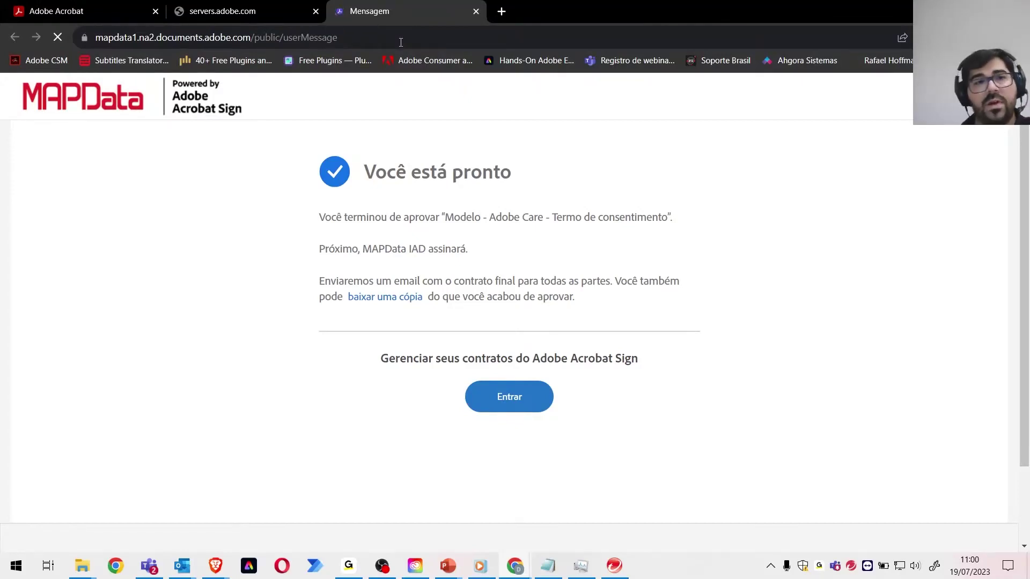
left_click(476, 11)
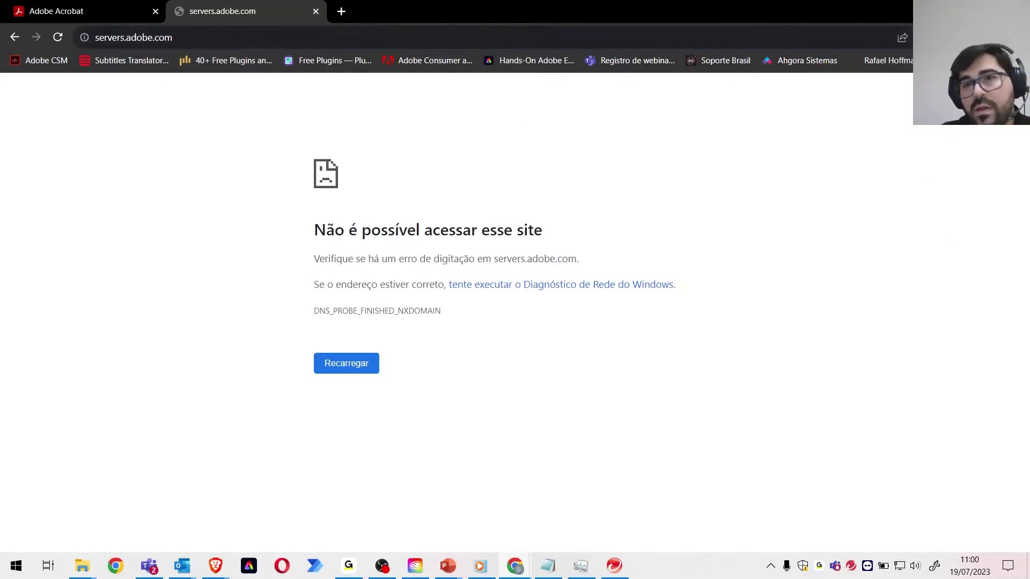
left_click(316, 11)
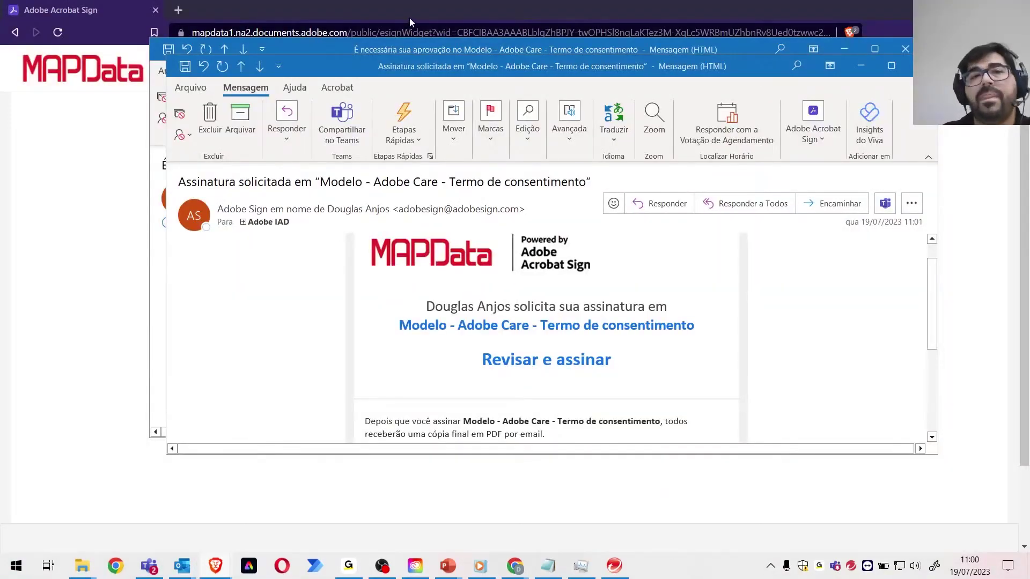
Paste the copied signing link into the Brave address bar and load it.
left_click(411, 15)
mouse_move(206, 565)
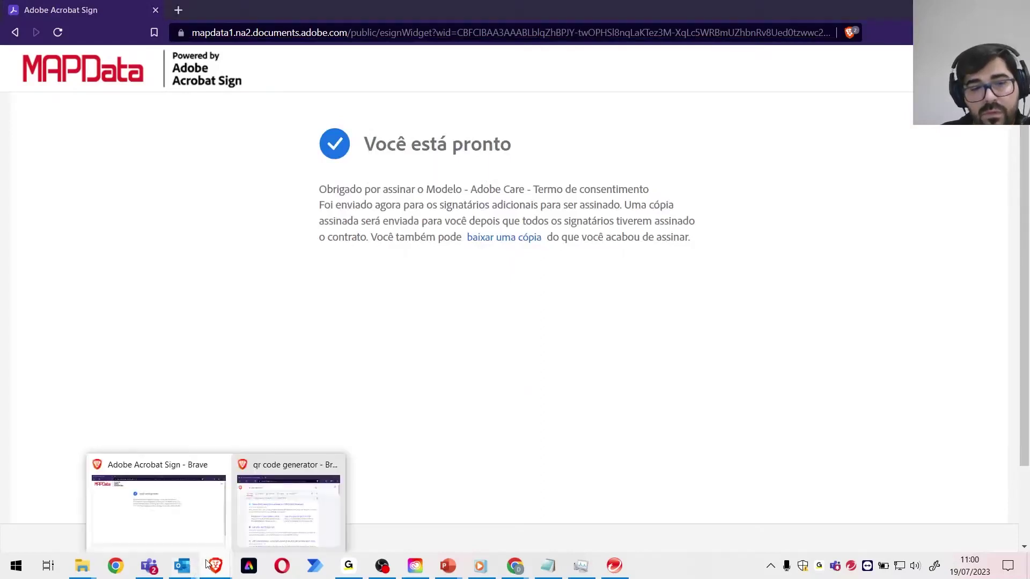
left_click(294, 33)
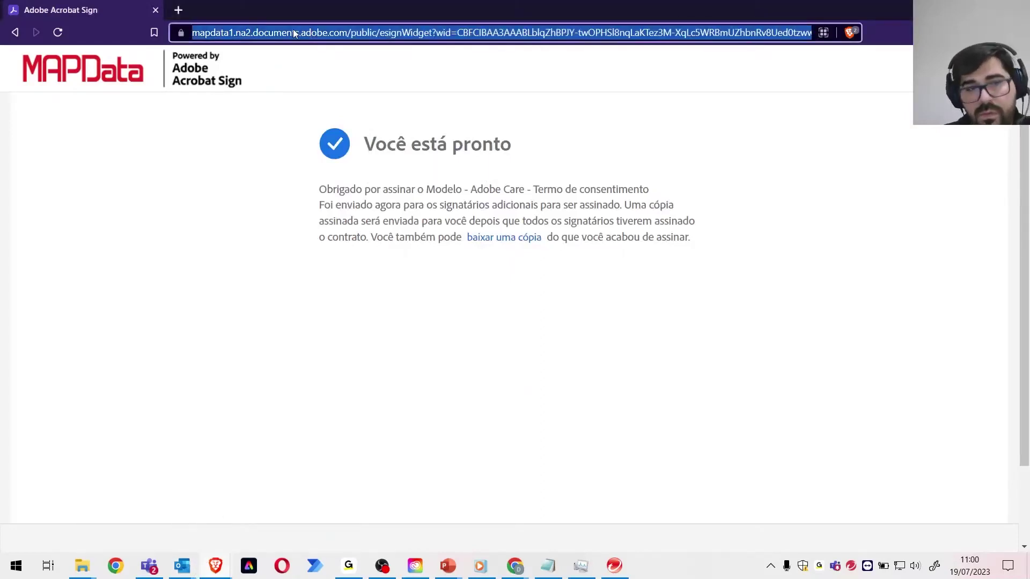
key("ctrl+v")
key("Return")
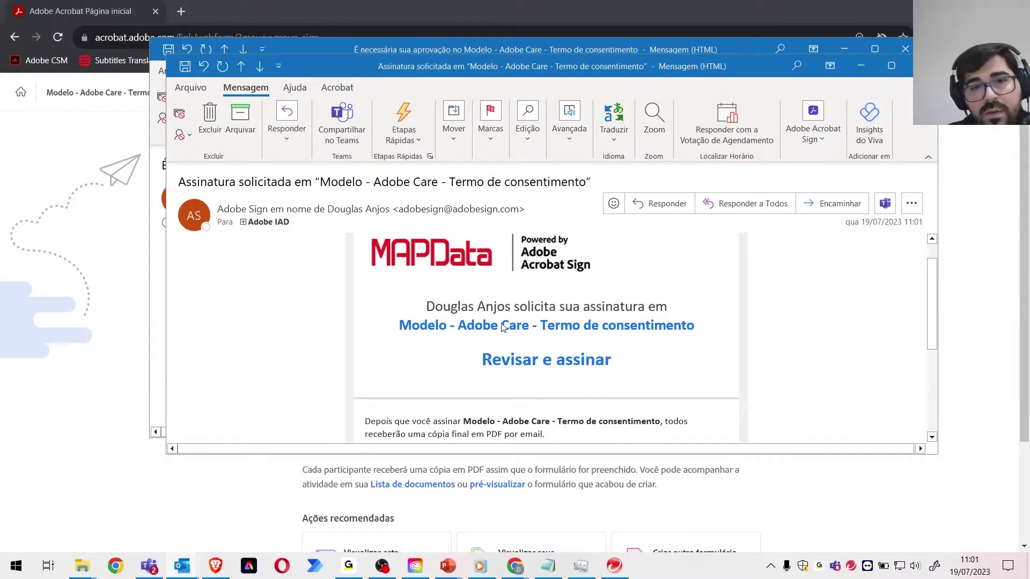
Copy the Revisar e assinar link address from Outlook and open it in the browser.
left_click_drag(307, 366, 535, 363)
right_click(535, 363)
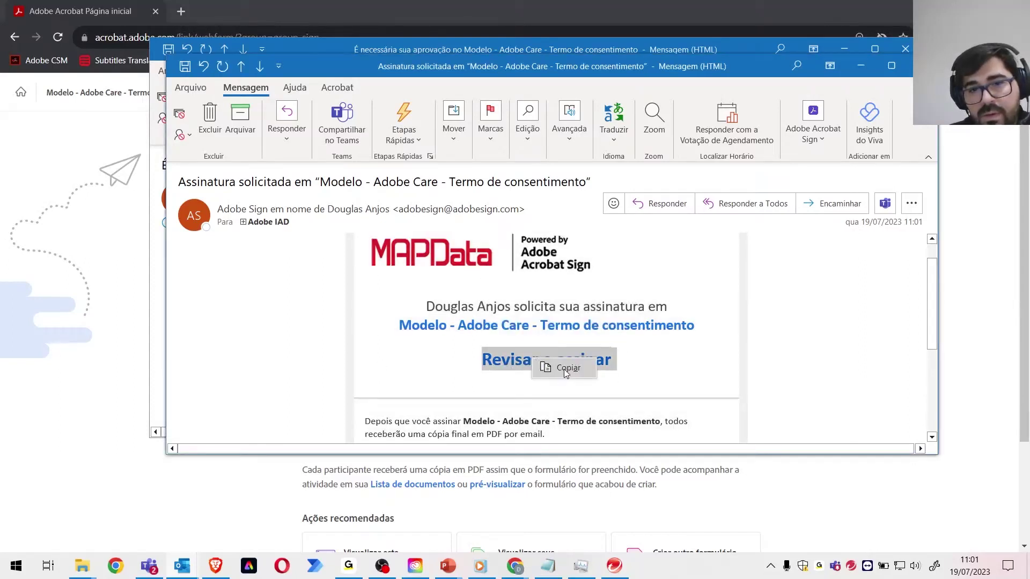
left_click(565, 369)
left_click(556, 362)
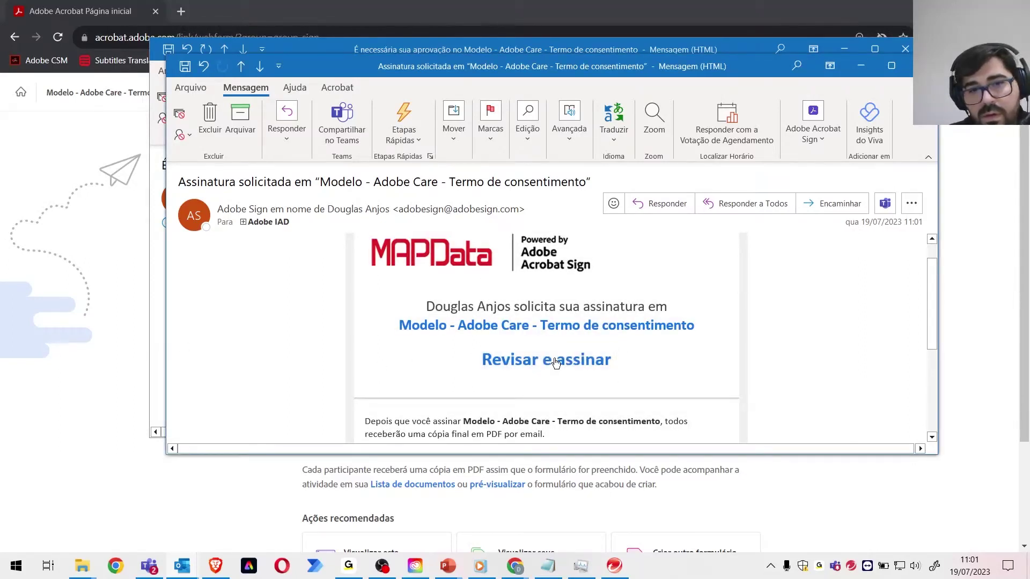
right_click(555, 363)
left_click(584, 434)
left_click(230, 450)
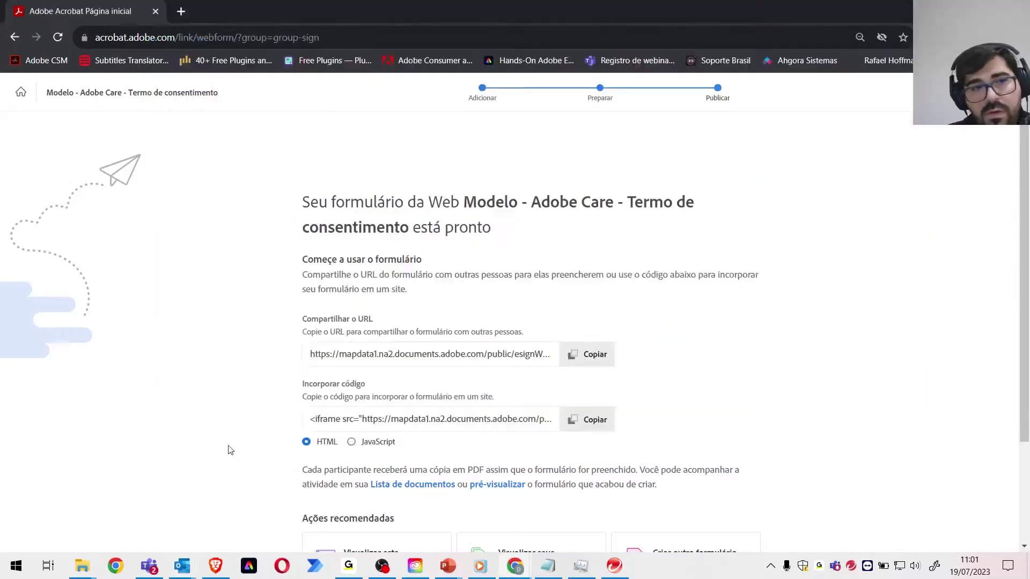
left_click(275, 43)
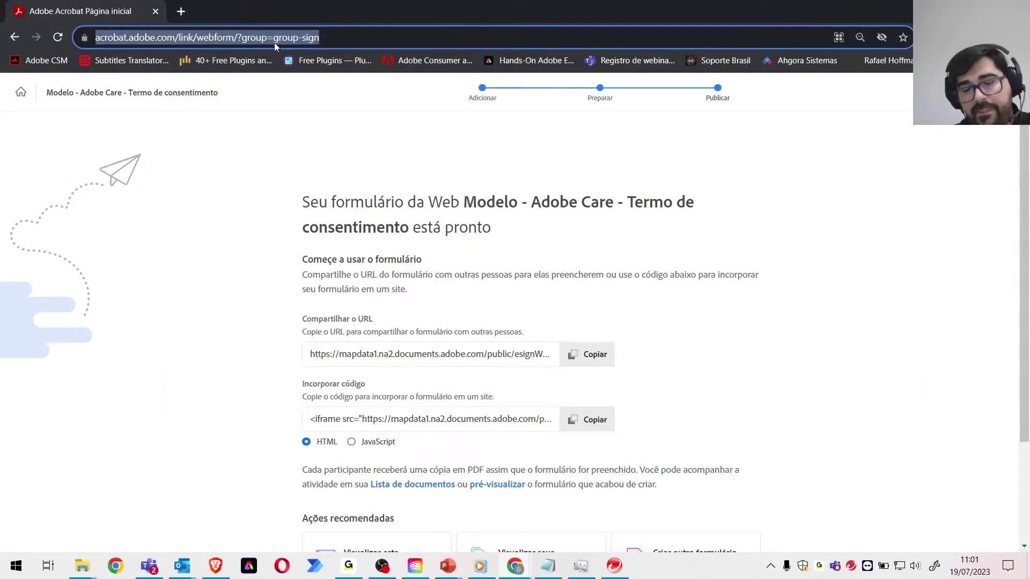
key("ctrl+v")
key("Return")
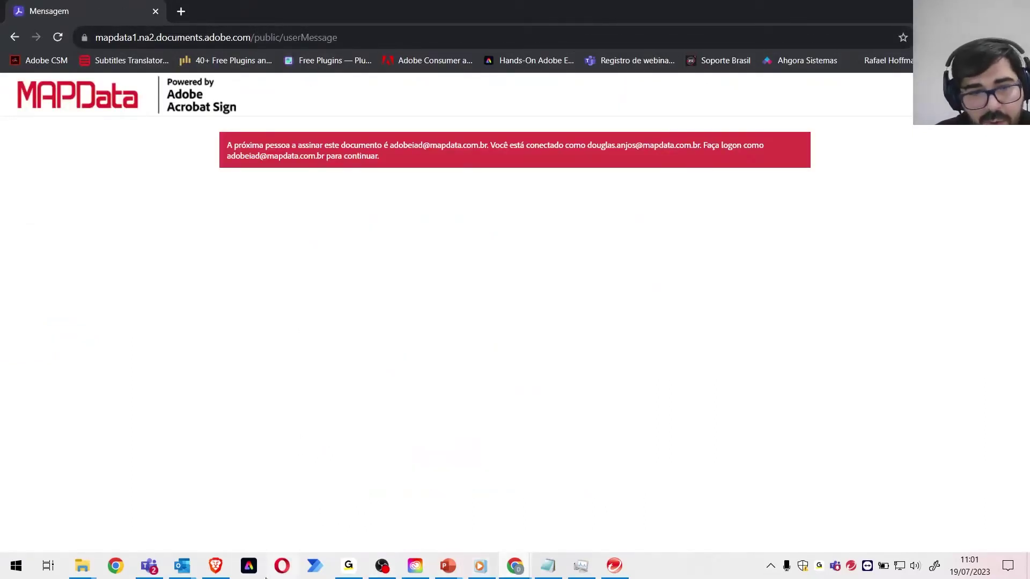
Load the pasted signing link in a maximized Brave private window for the doctor.
left_click(216, 565)
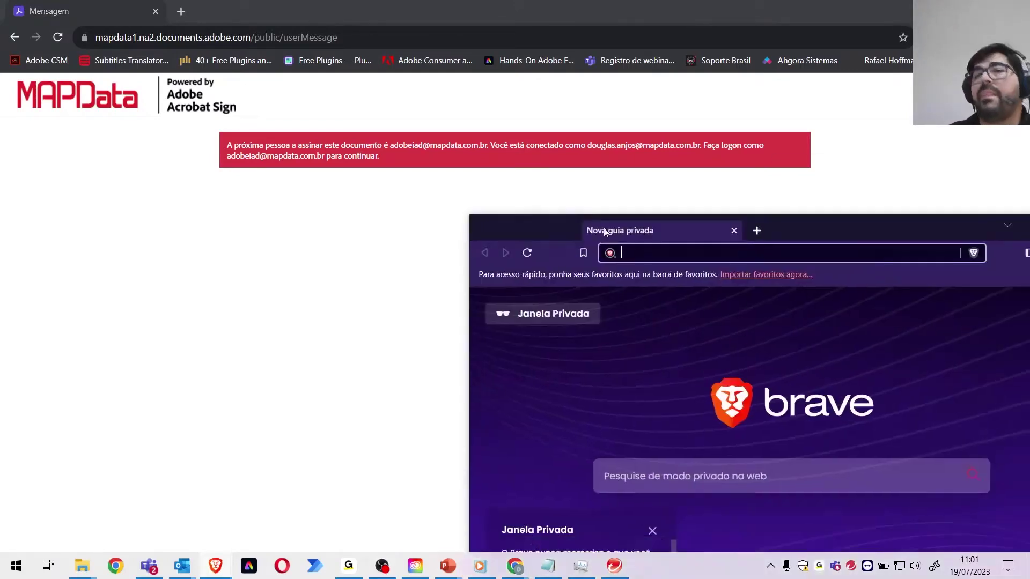
left_click_drag(604, 227, 289, 58)
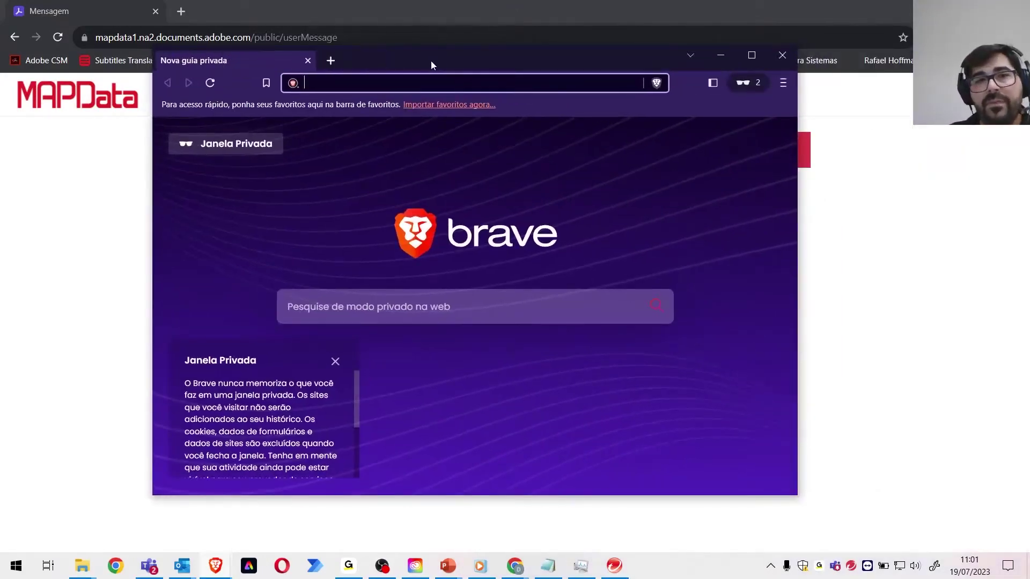
double_click(430, 60)
key("ctrl+v")
key("Return")
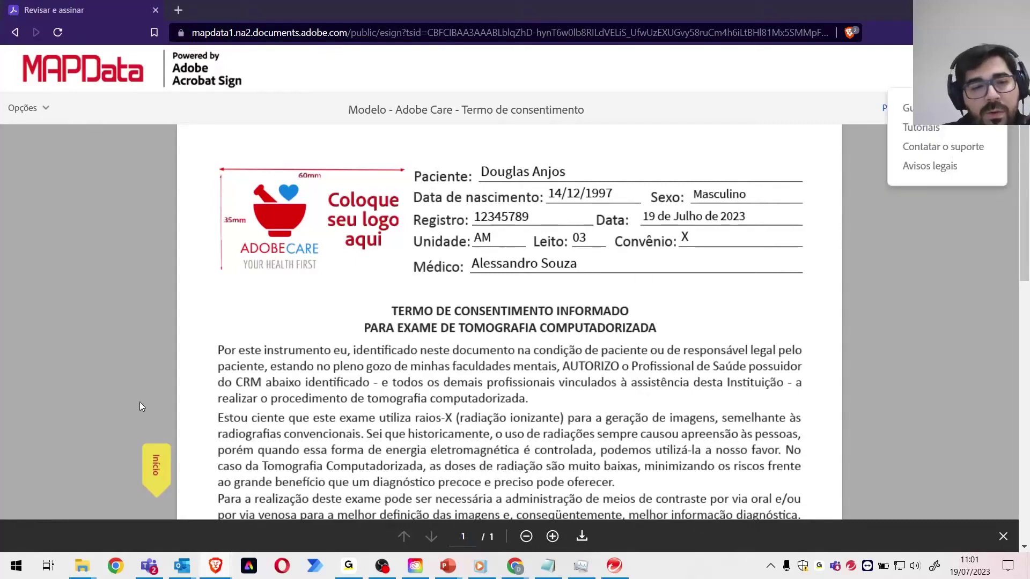
Enter the doctor's CRM number, add the doctor's signature and submit the consent term.
left_click(165, 467)
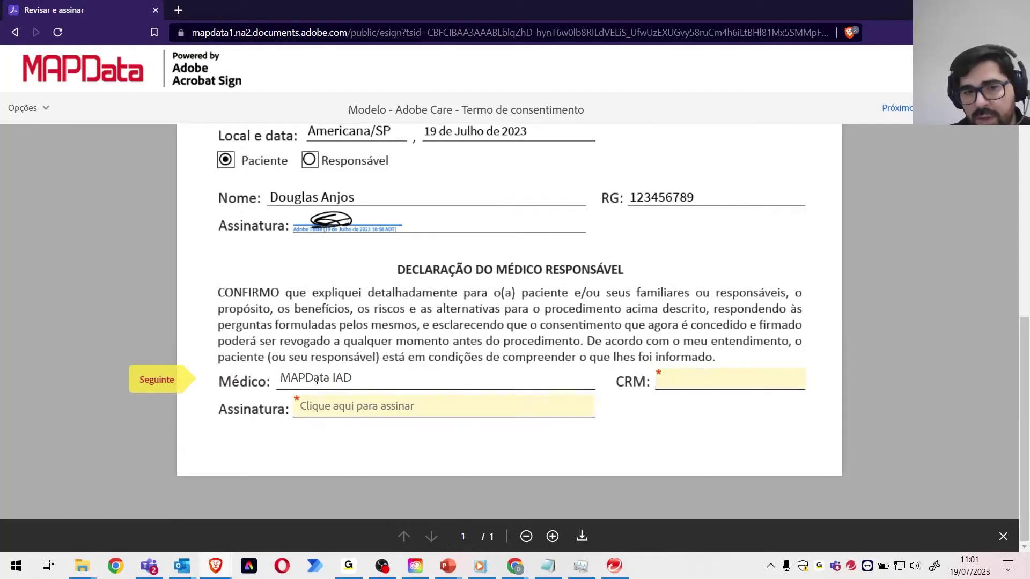
left_click_drag(305, 378, 356, 372)
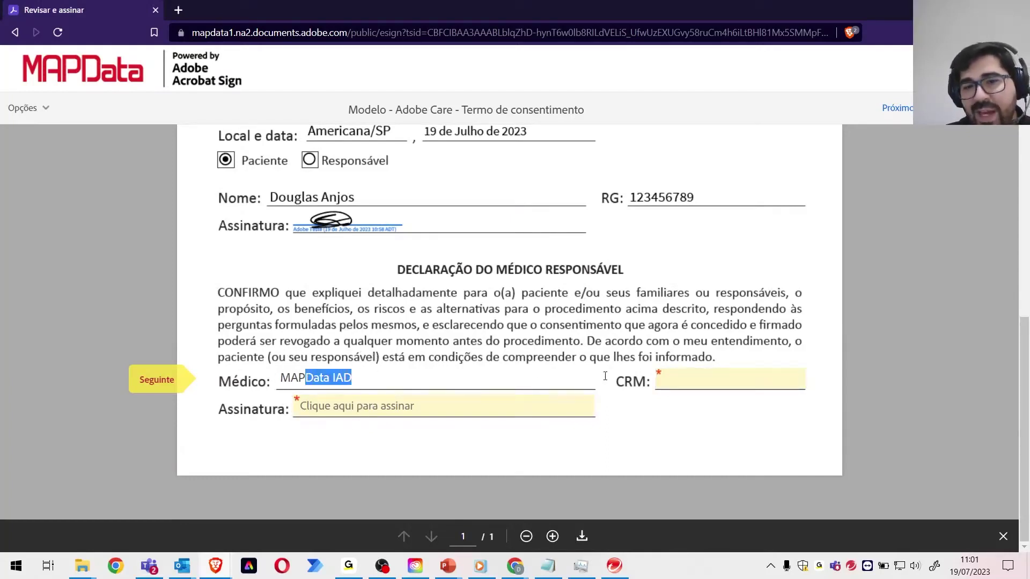
left_click(668, 383)
left_click(666, 383)
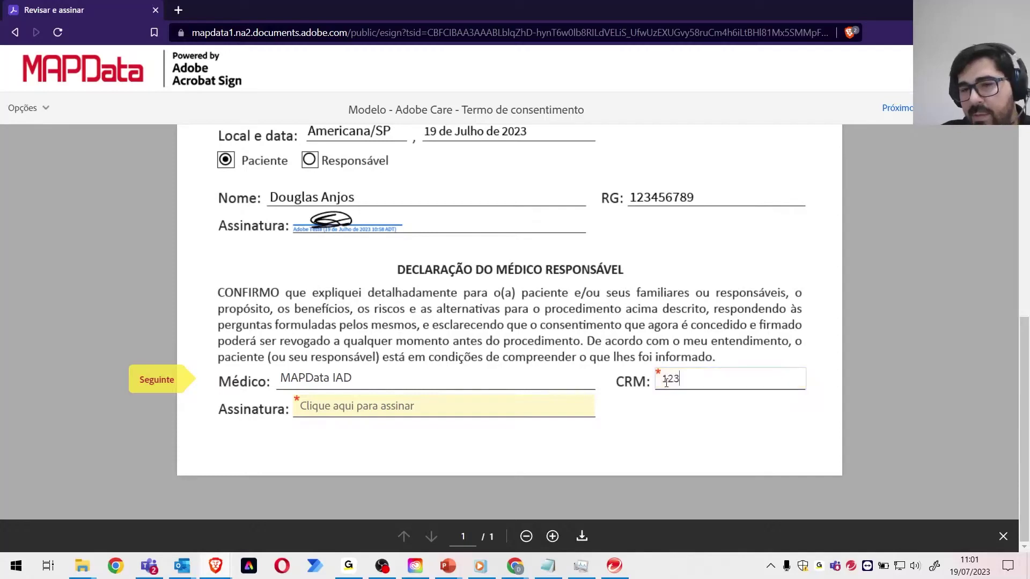
left_click(471, 413)
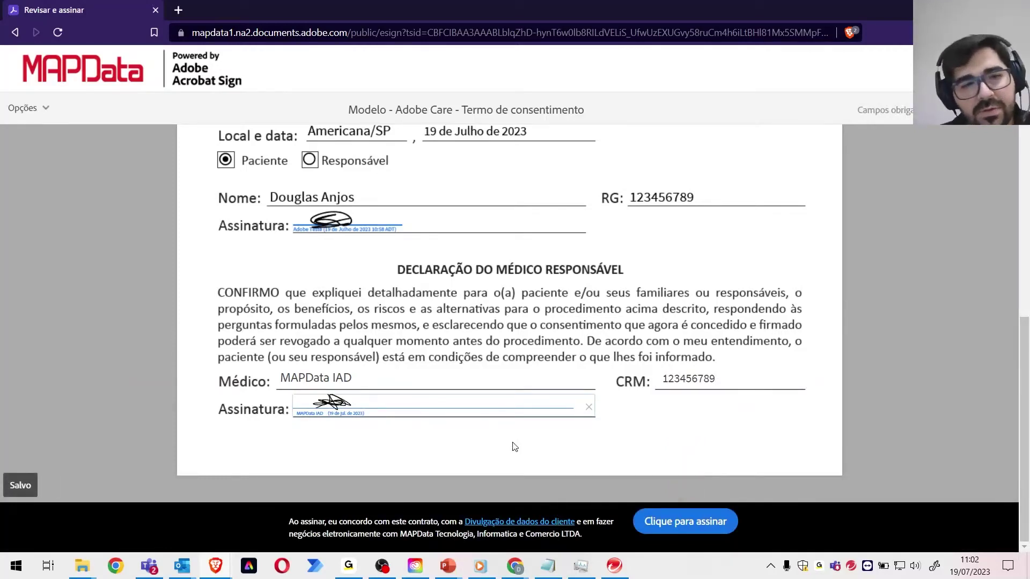
left_click(713, 528)
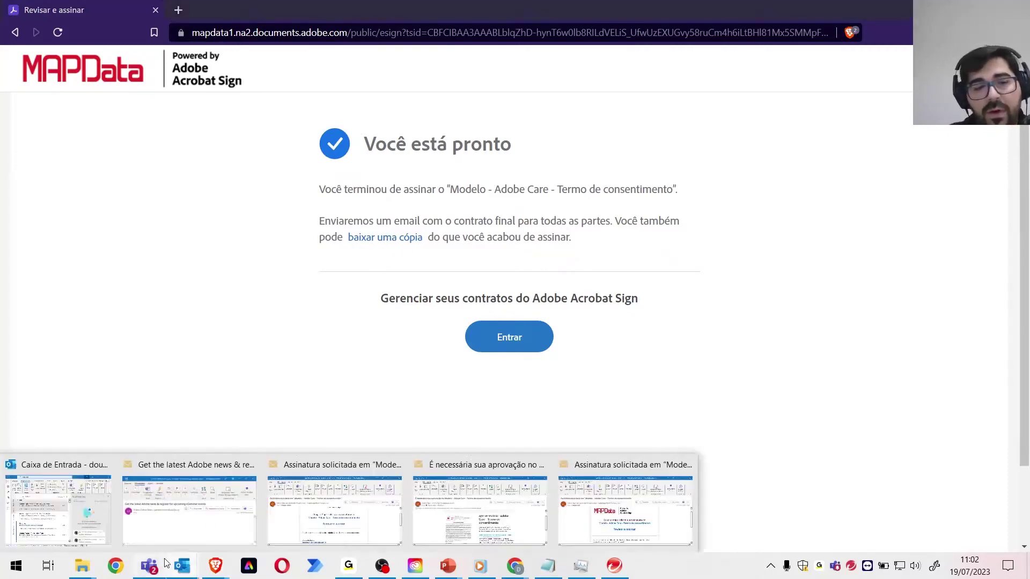
Close the signing windows and the Chrome tab showing the next-signer warning.
left_click(993, 68)
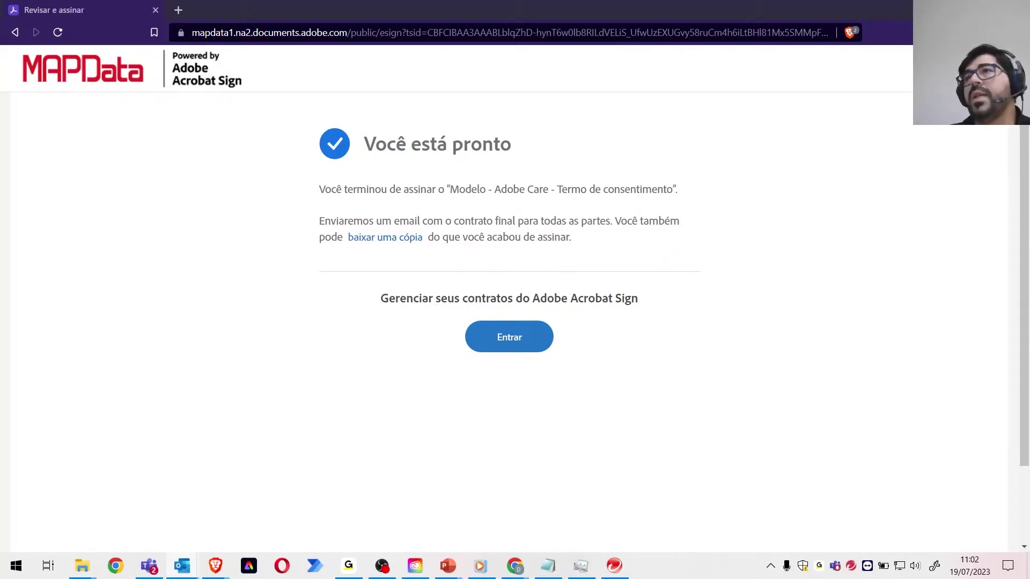
left_click(324, 321)
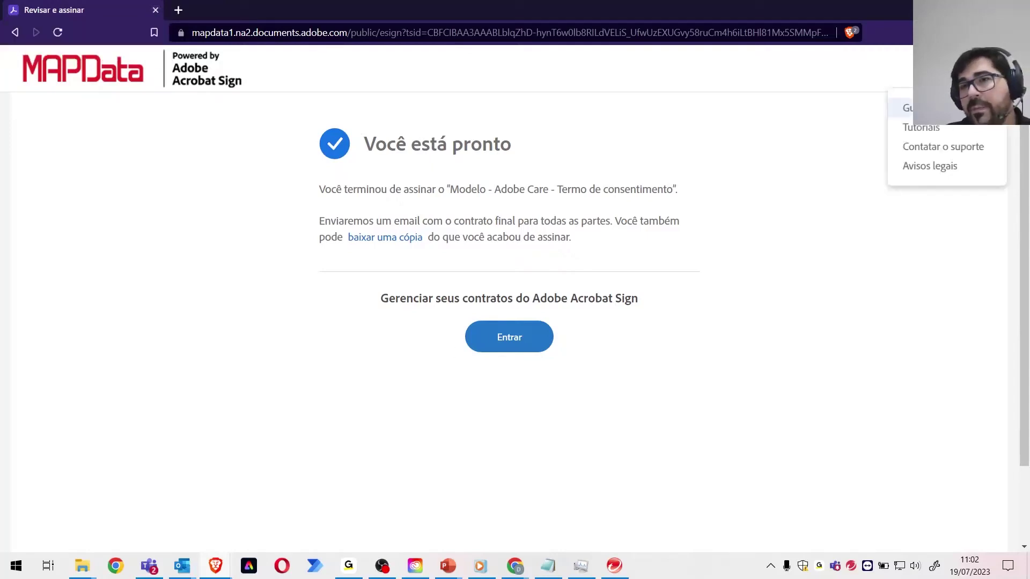
key("alt+Tab")
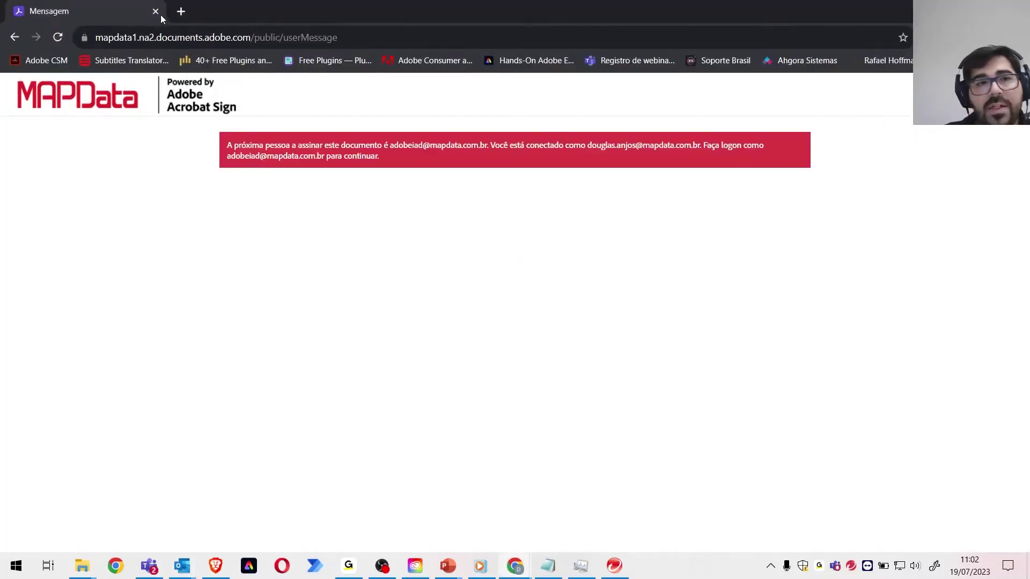
left_click(159, 15)
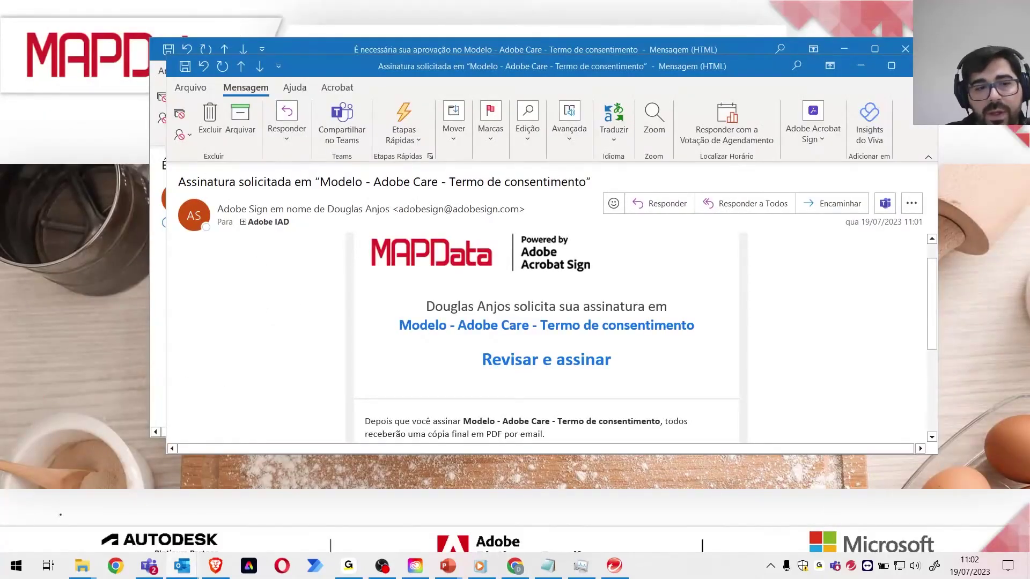
key("alt+Tab")
Advance the slideshow two slides to 'Configuração de ativos'.
left_click(36, 568)
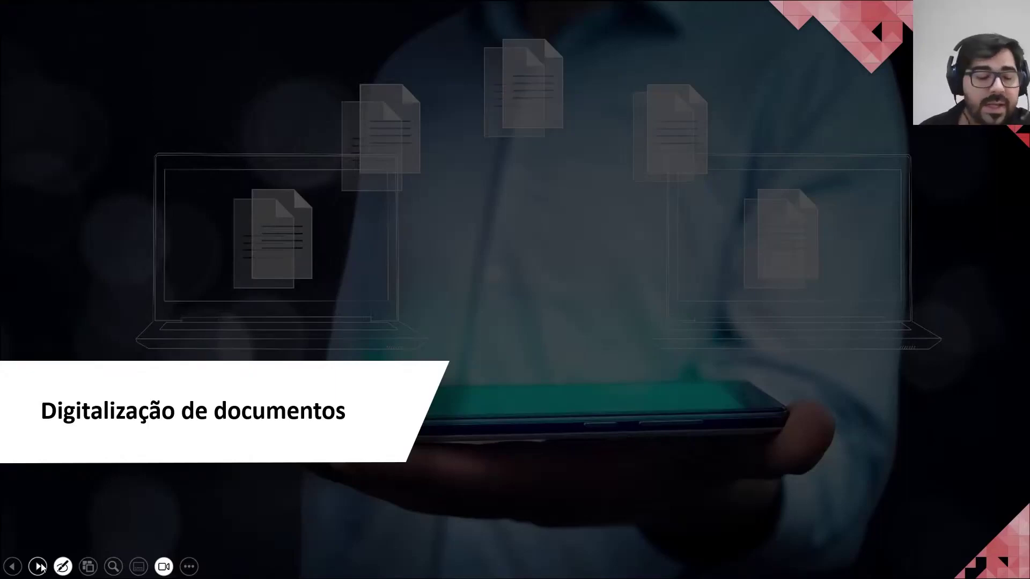
left_click(38, 566)
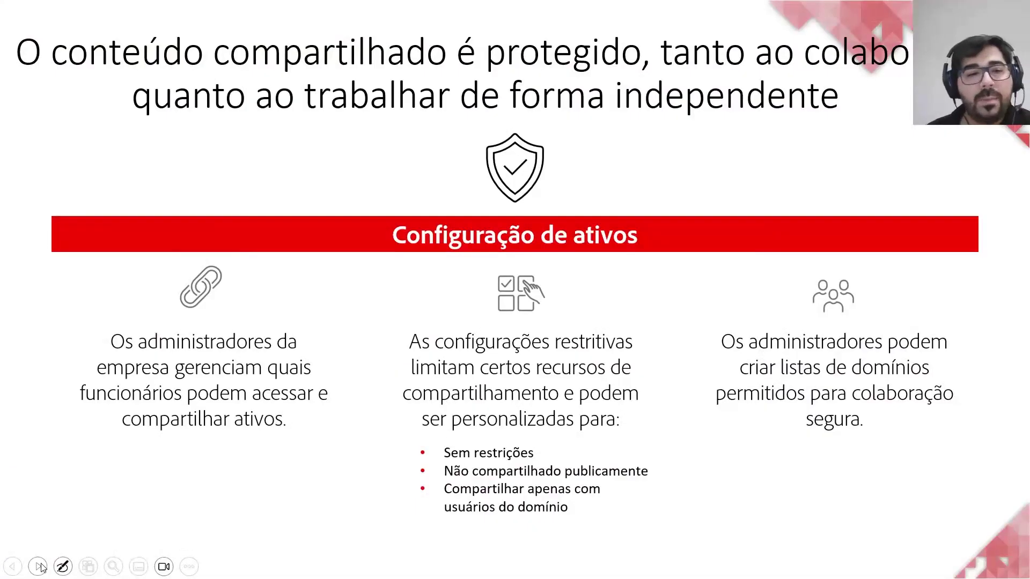